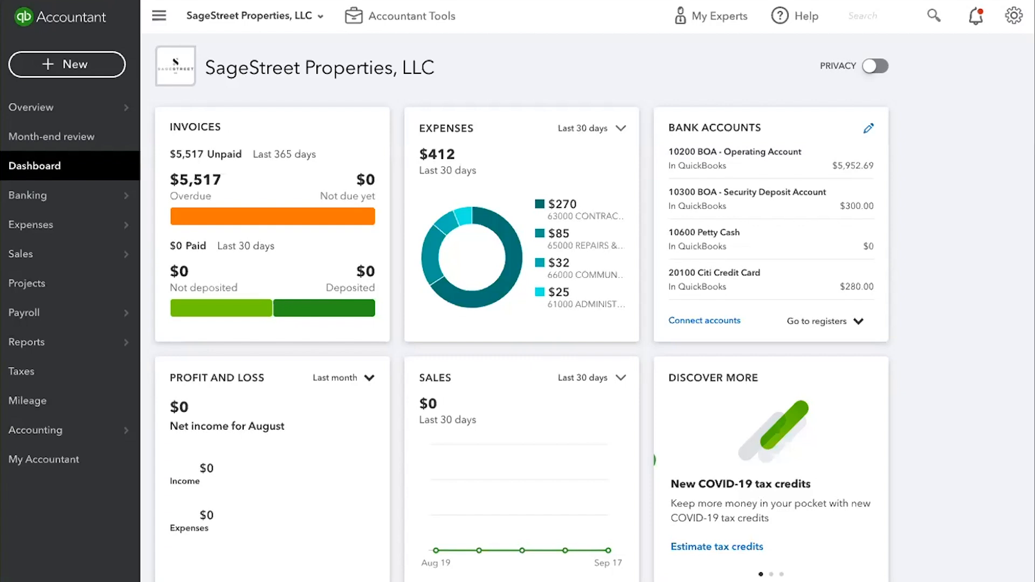
# Open the Reports page for SageStreet Properties, LLC.
pyautogui.click(38, 350)
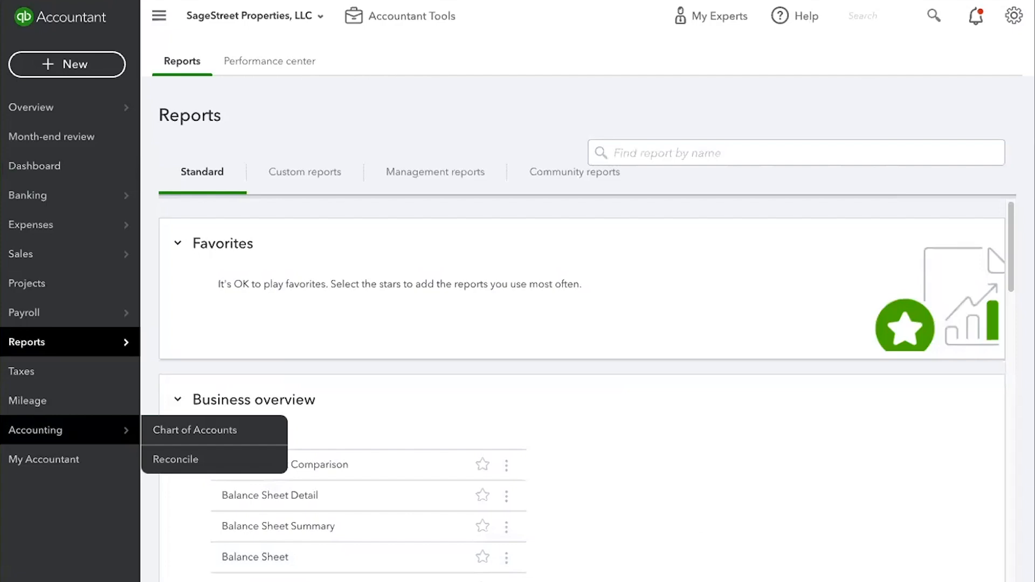
pyautogui.moveTo(25, 348)
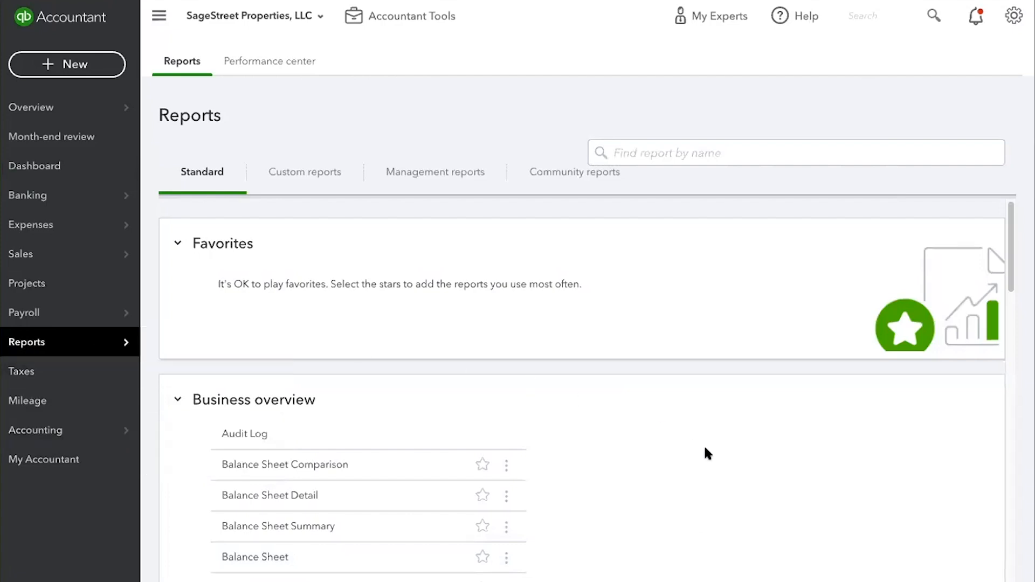
# Look through the standard report categories, from Business overview through the For my accountant section.
pyautogui.scroll(-3, 710, 502)
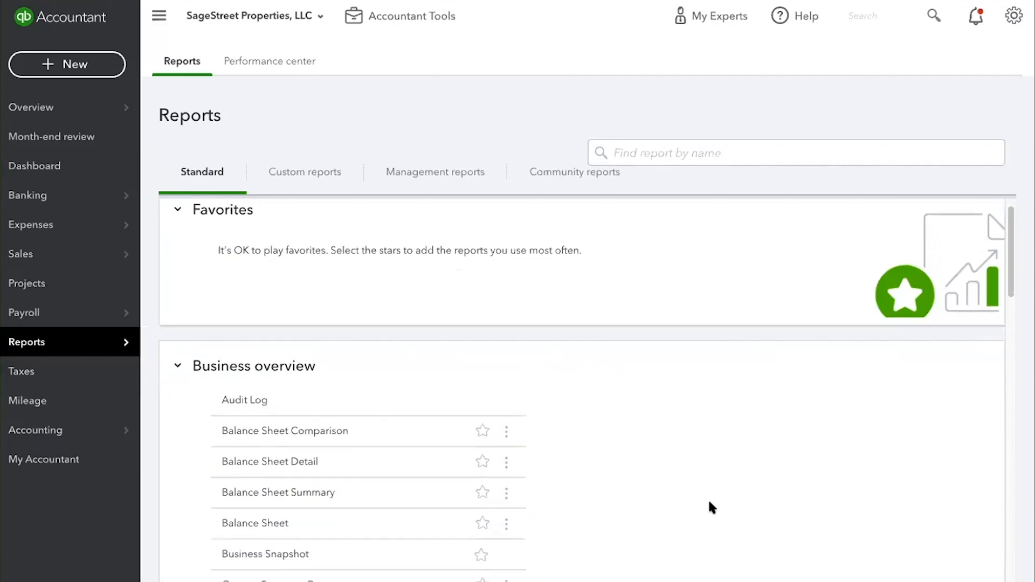
pyautogui.scroll(-4, 707, 503)
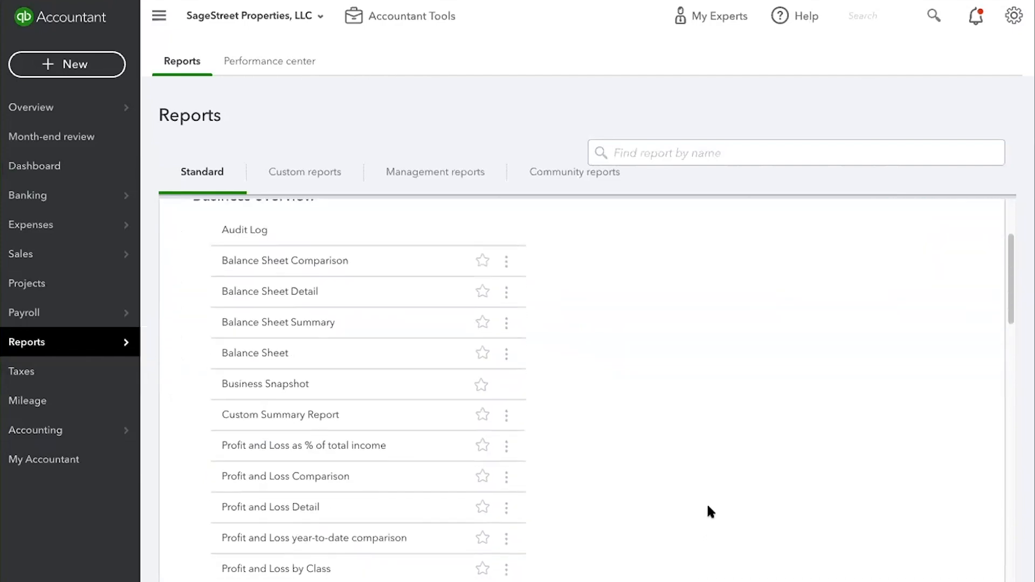
pyautogui.scroll(-10, 707, 508)
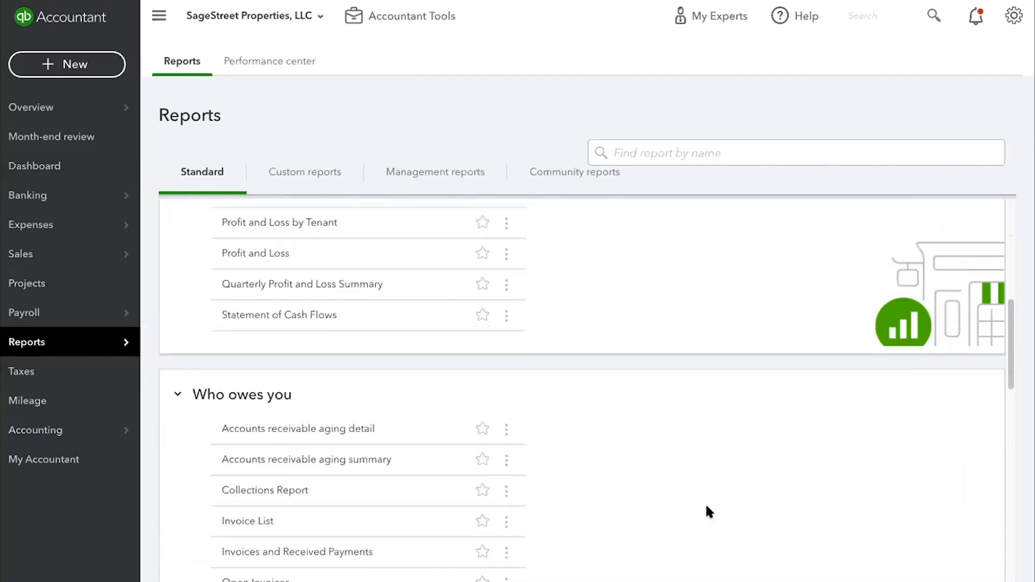
pyautogui.scroll(-17, 708, 509)
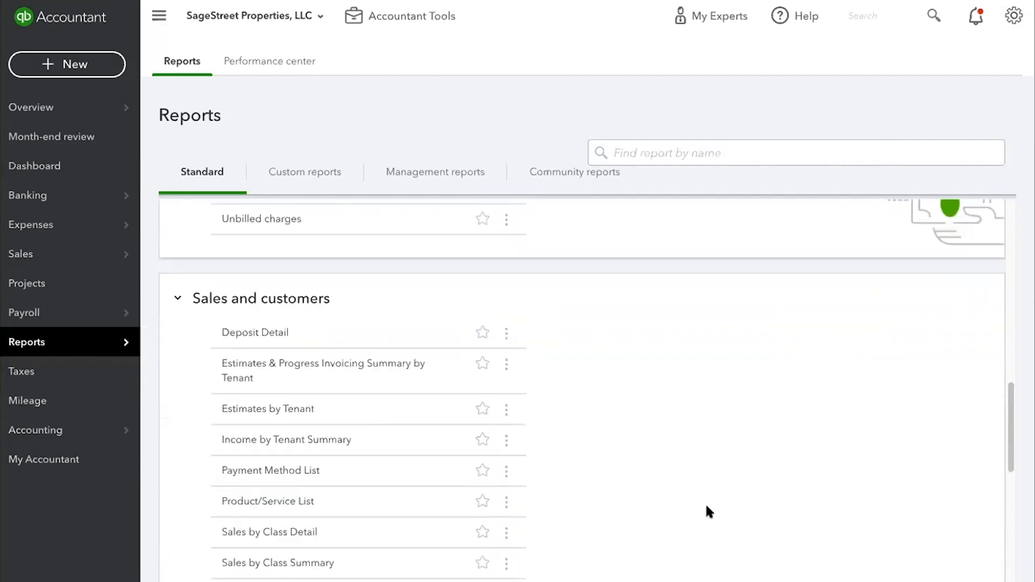
pyautogui.scroll(-11, 708, 511)
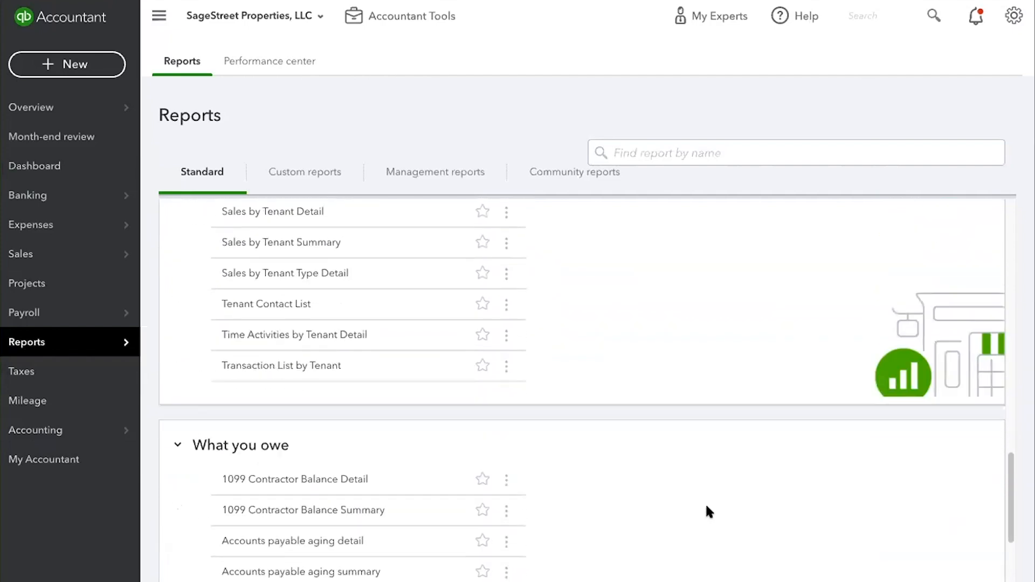
pyautogui.scroll(-11, 708, 512)
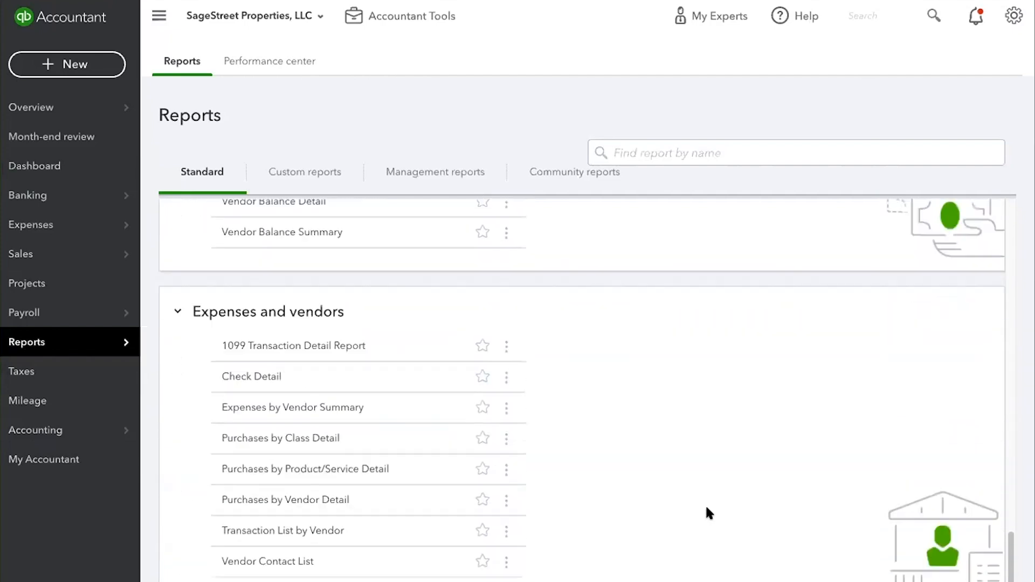
pyautogui.scroll(-10, 708, 511)
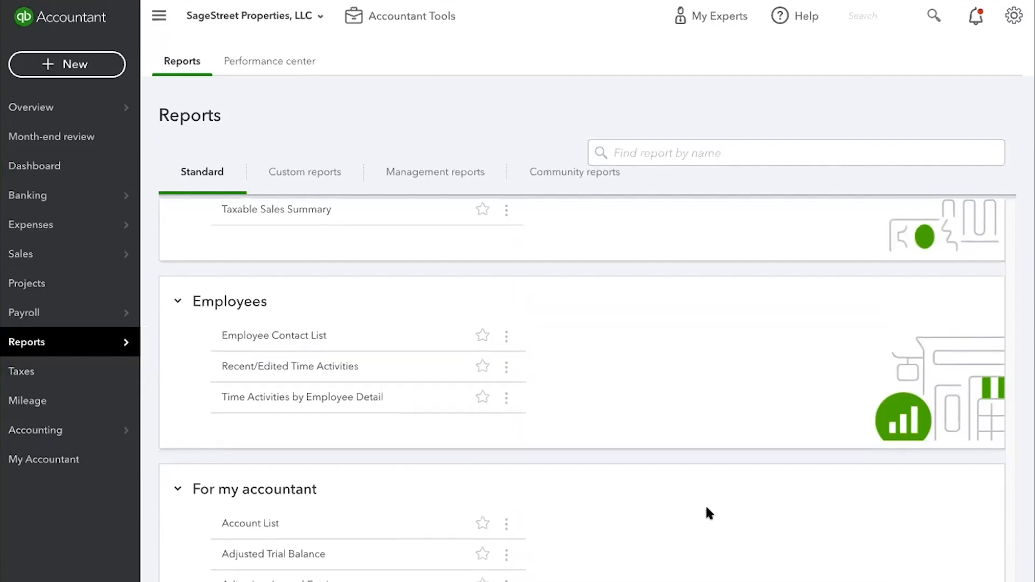
pyautogui.scroll(-7, 708, 512)
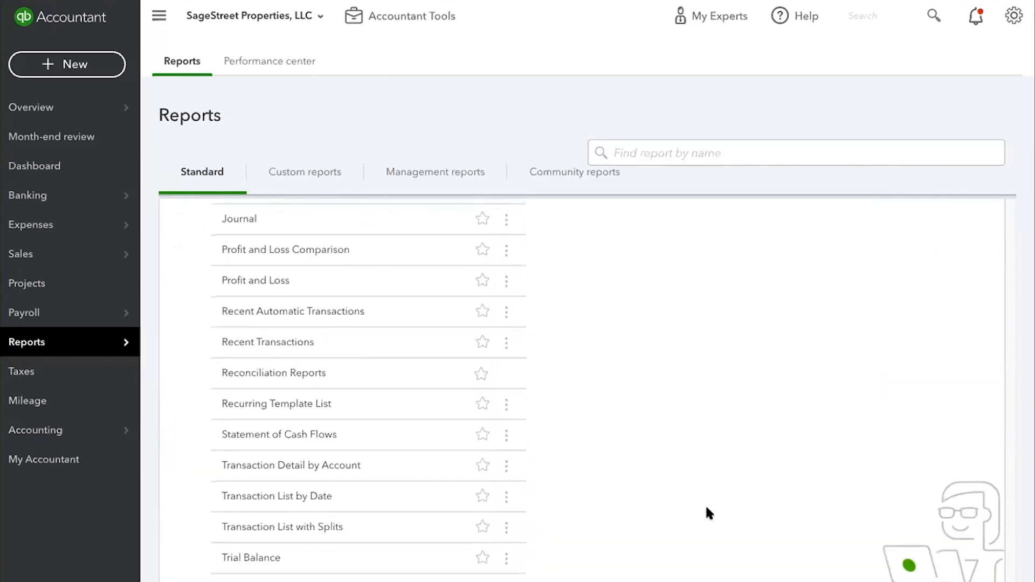
pyautogui.scroll(20, 706, 507)
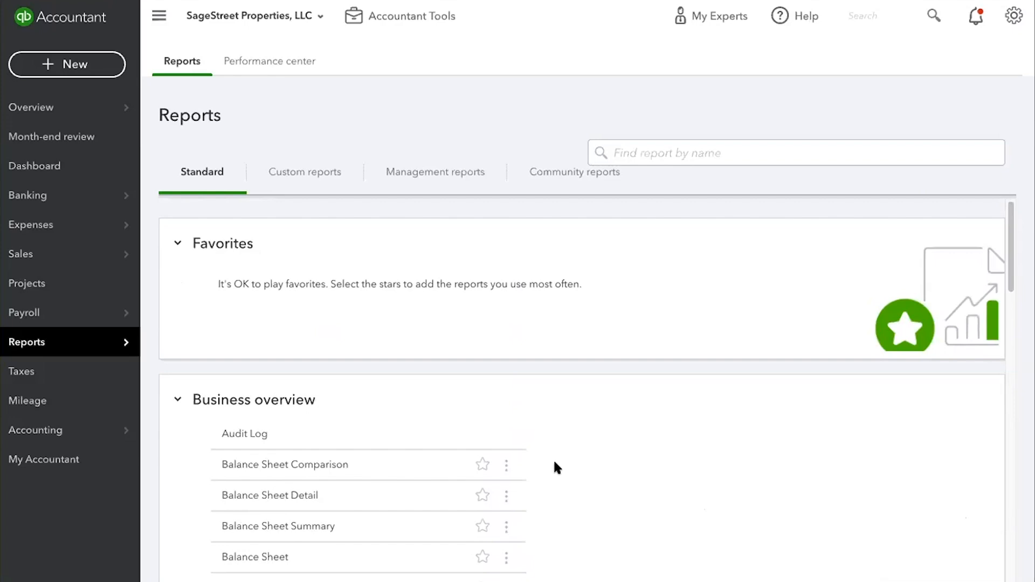
# Mark the Balance Sheet Detail and Profit and Loss Detail reports under Business overview as favorites.
pyautogui.scroll(-1, 546, 424)
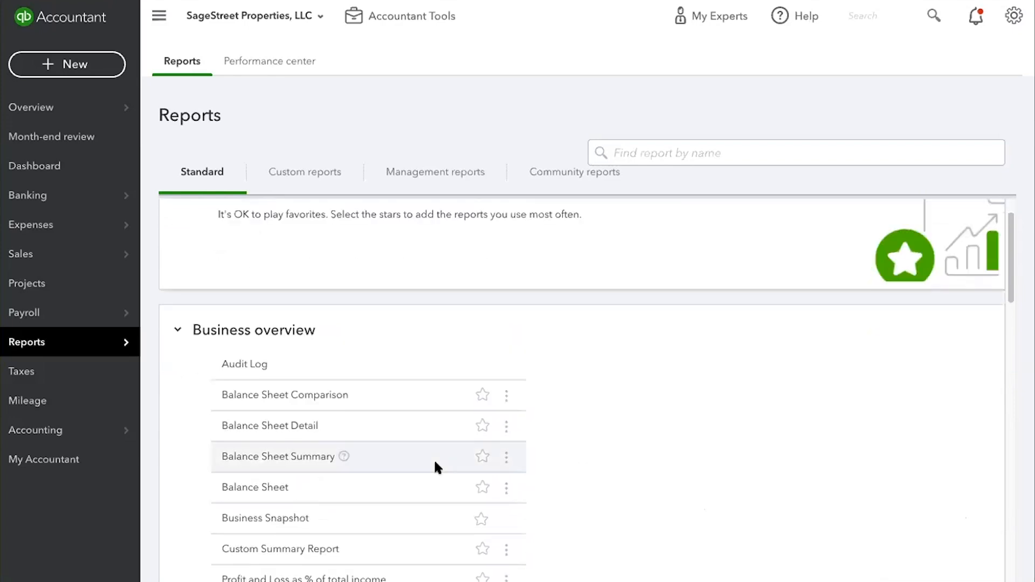
pyautogui.click(482, 425)
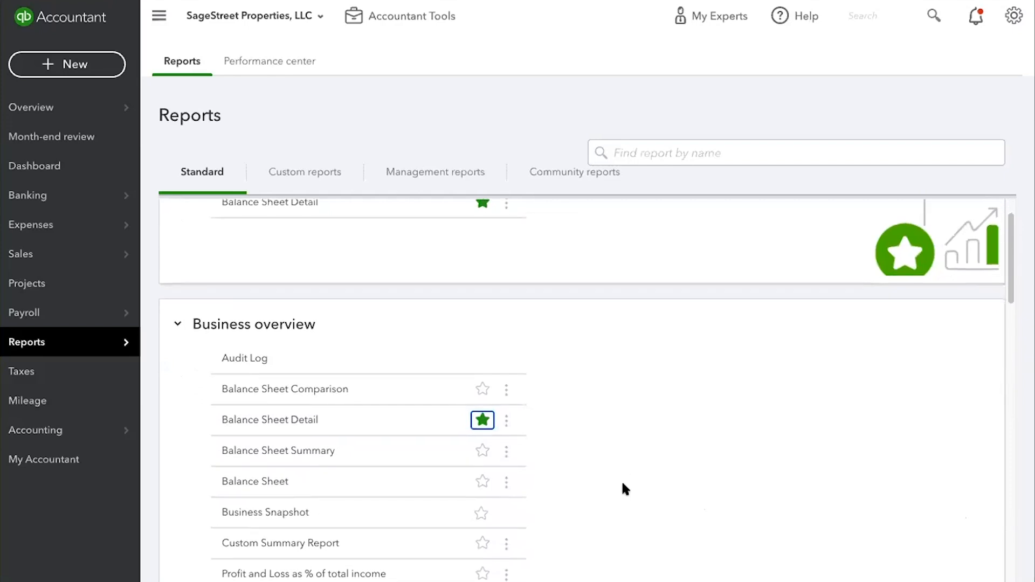
pyautogui.scroll(-1, 621, 480)
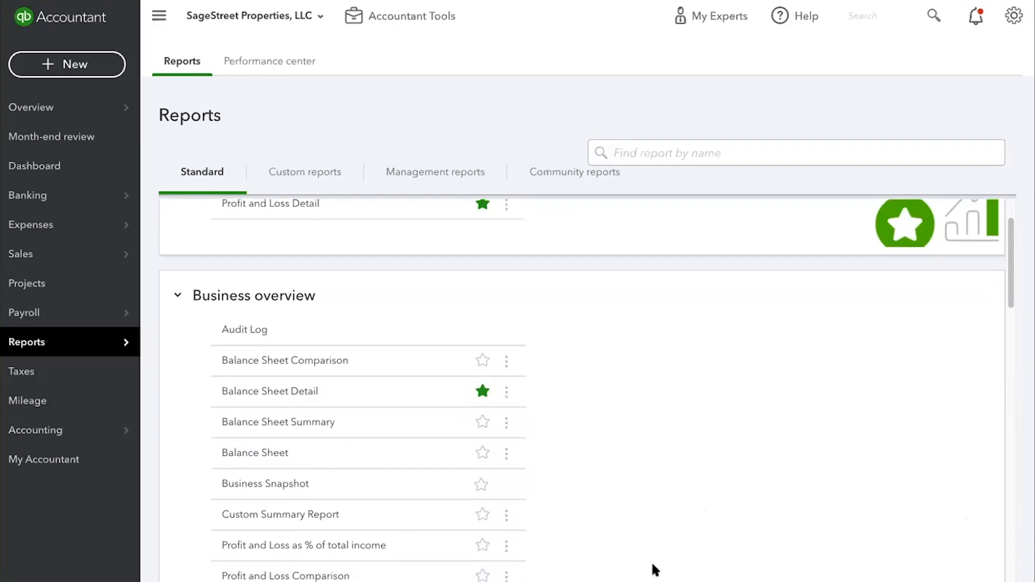
# Mark the Accounts receivable aging summary report under Who owes you as a favorite.
pyautogui.scroll(-2, 651, 560)
pyautogui.scroll(-9, 651, 560)
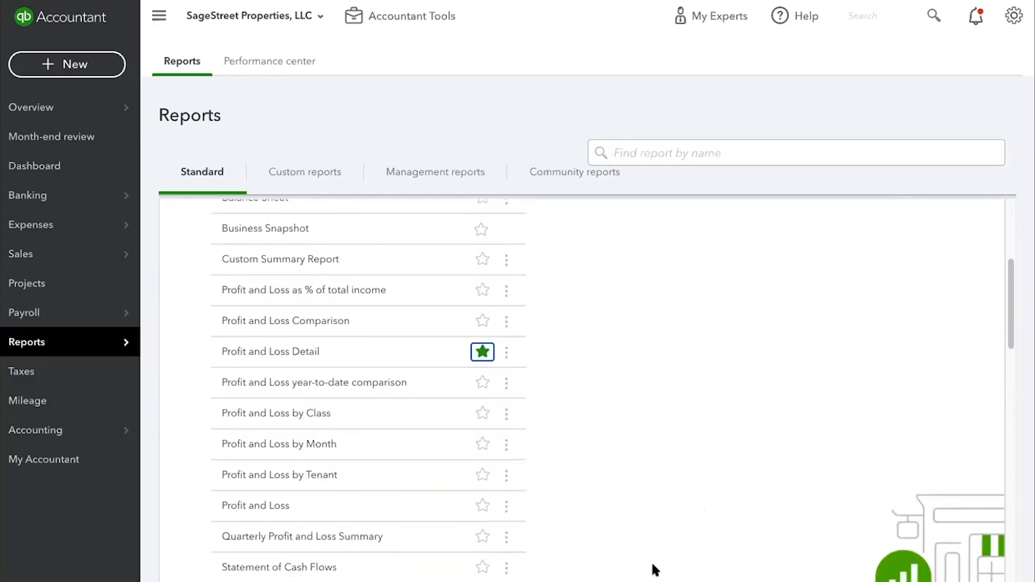
pyautogui.scroll(-1, 651, 561)
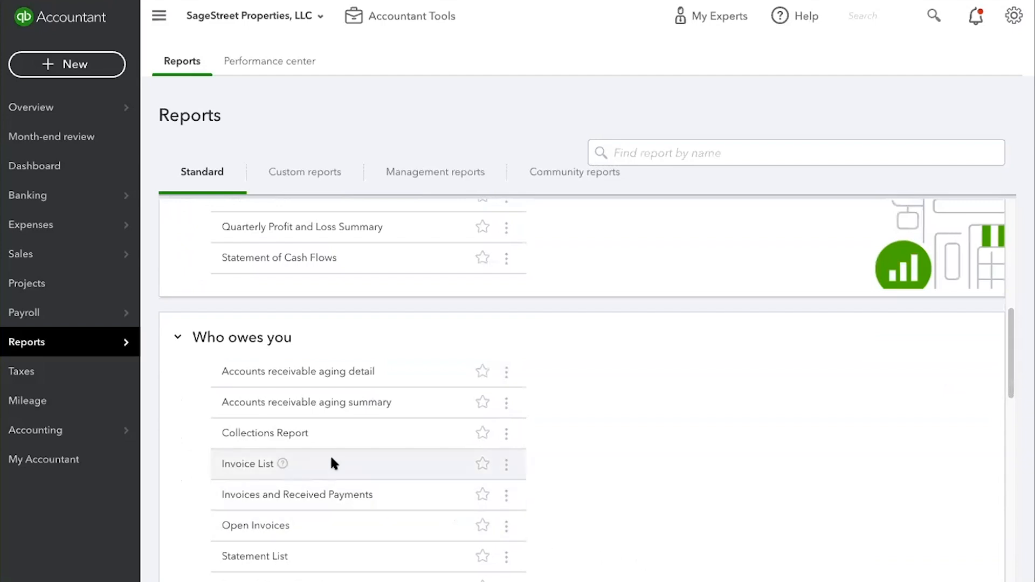
pyautogui.click(492, 403)
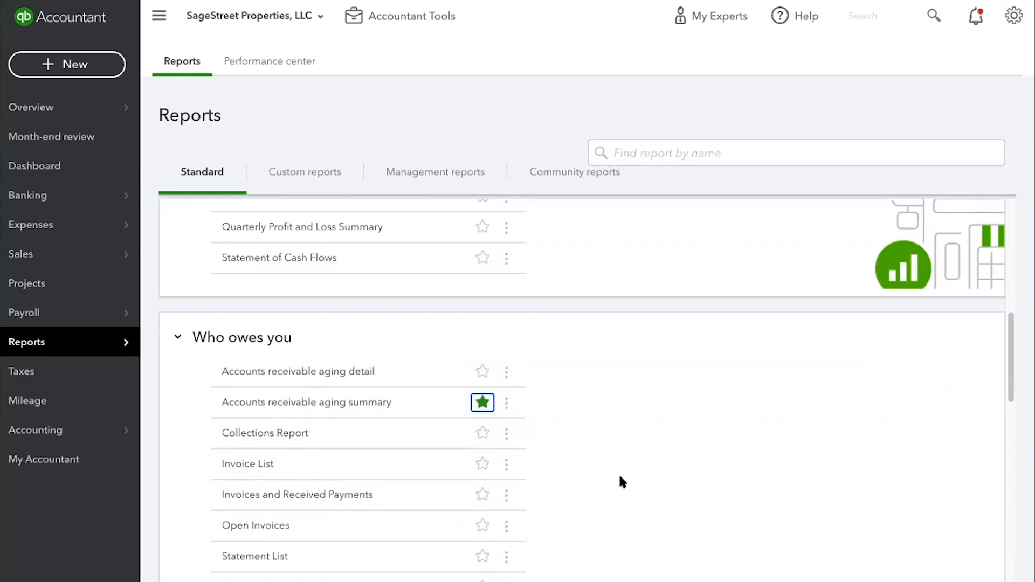
# Mark the Accounts payable aging summary report under What you owe as a favorite.
pyautogui.scroll(-3, 634, 487)
pyautogui.scroll(-7, 634, 487)
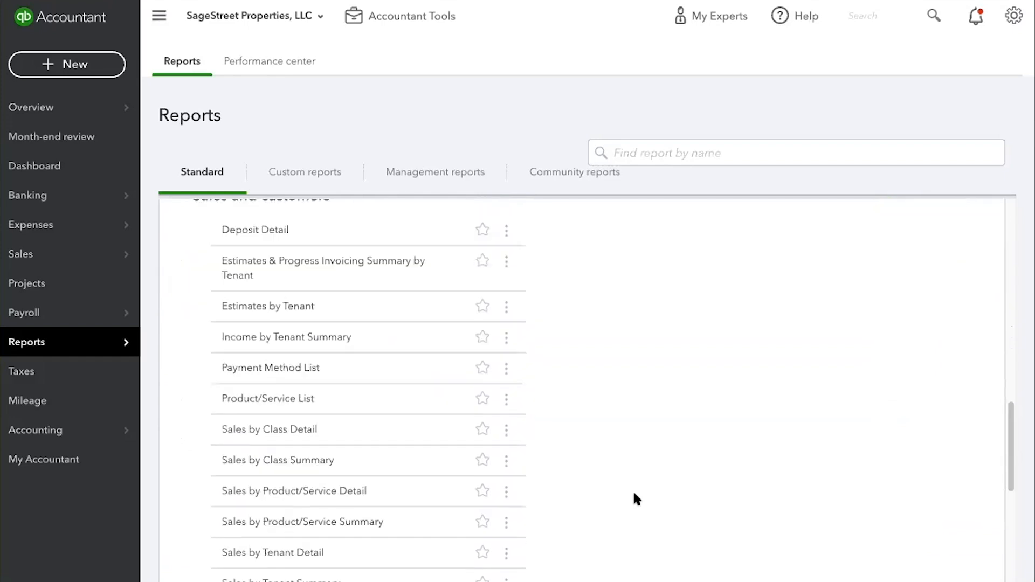
pyautogui.scroll(-4, 632, 489)
pyautogui.scroll(-4, 635, 496)
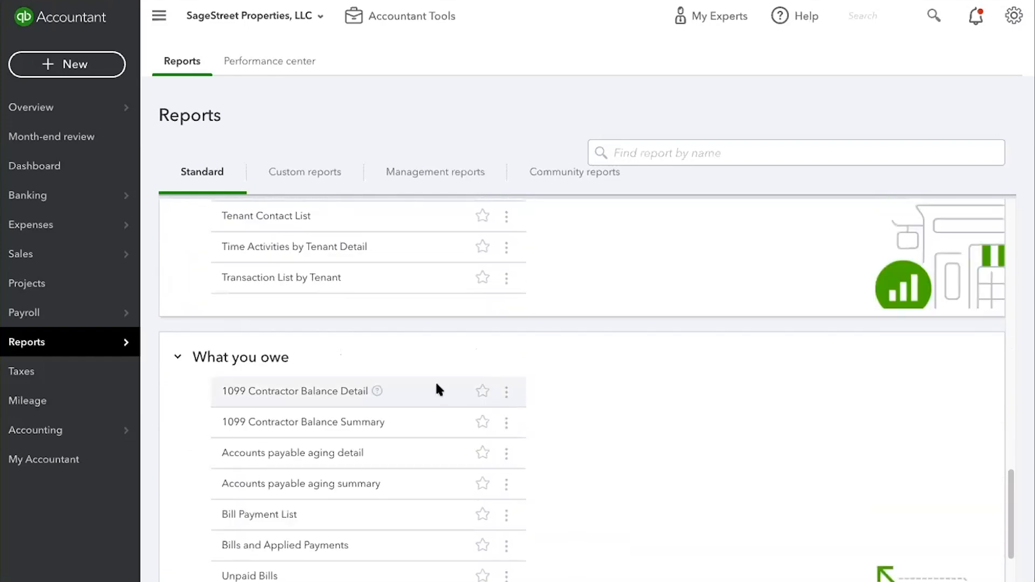
pyautogui.click(483, 485)
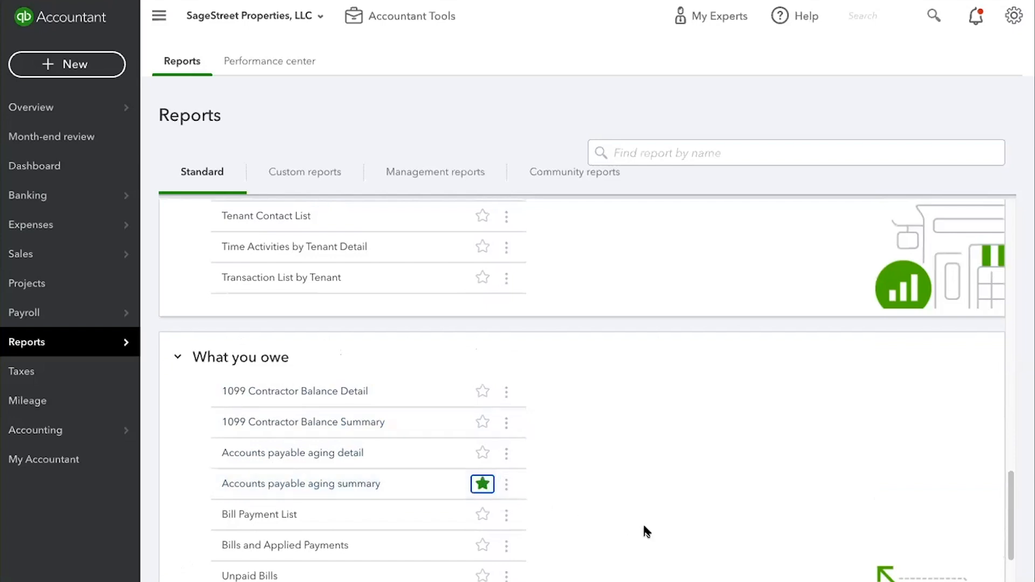
# Review the starred reports in their categories and in the Favorites section.
pyautogui.scroll(20, 644, 527)
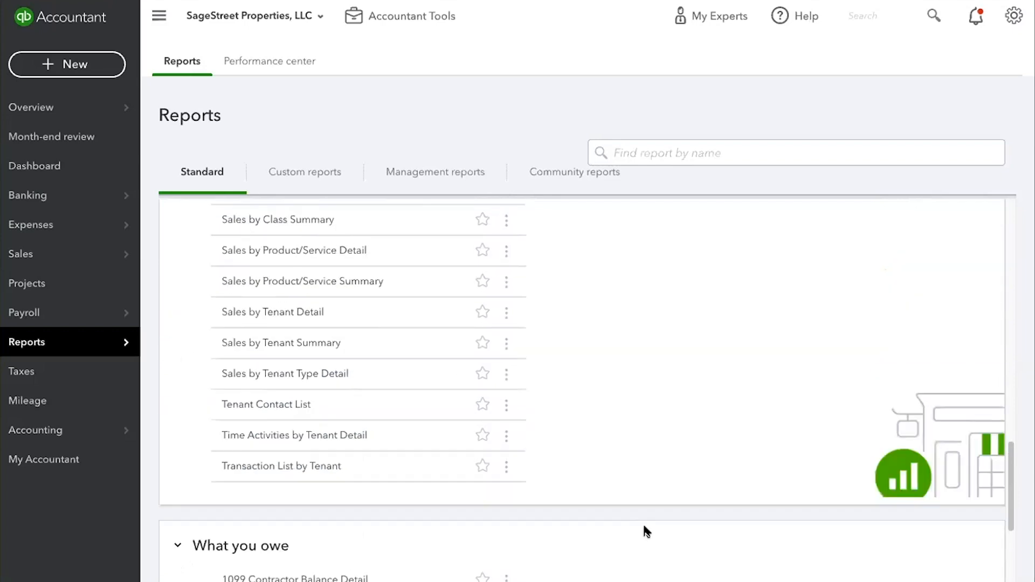
pyautogui.scroll(5, 645, 527)
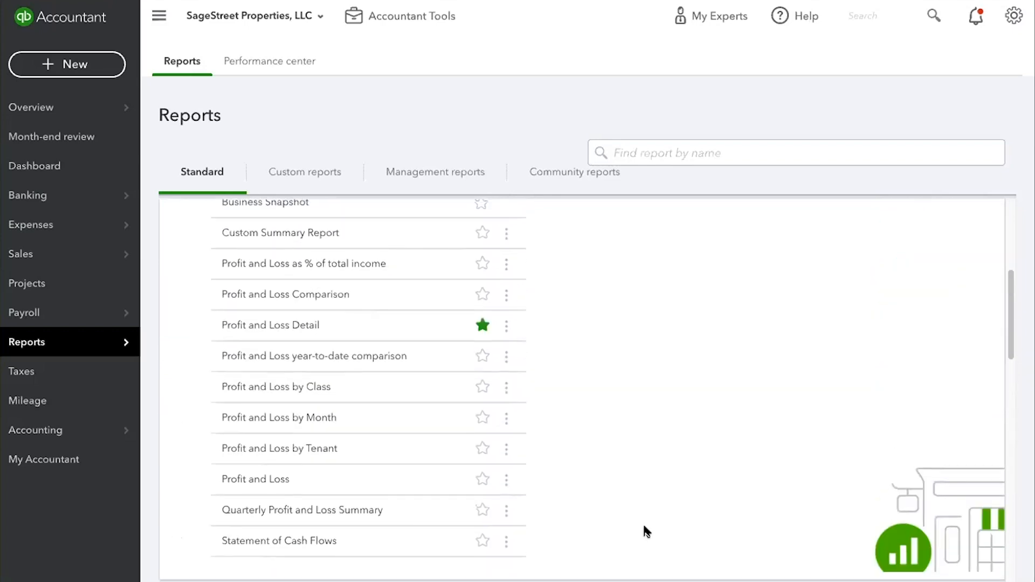
pyautogui.scroll(-4, 644, 527)
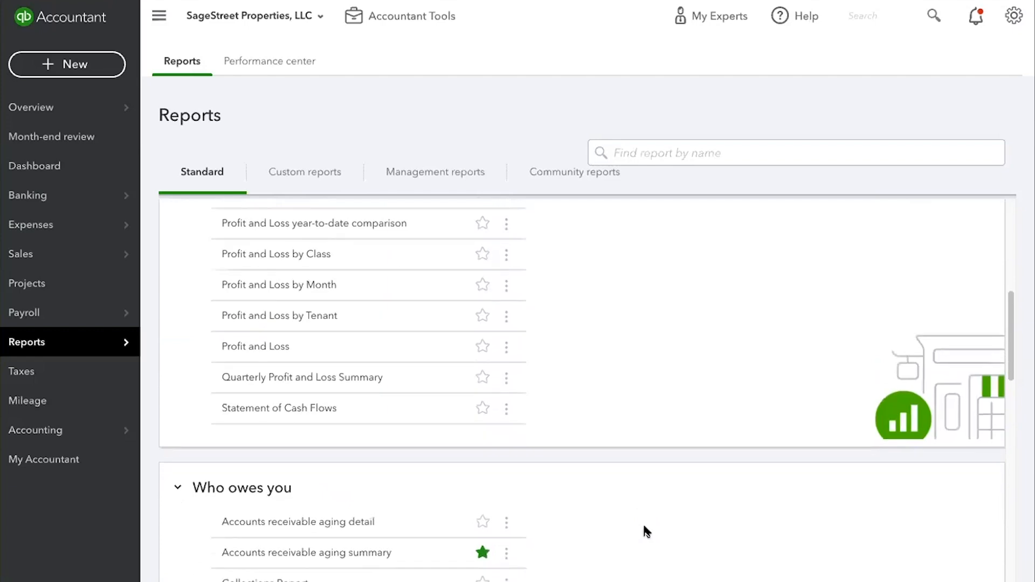
pyautogui.scroll(-1, 643, 522)
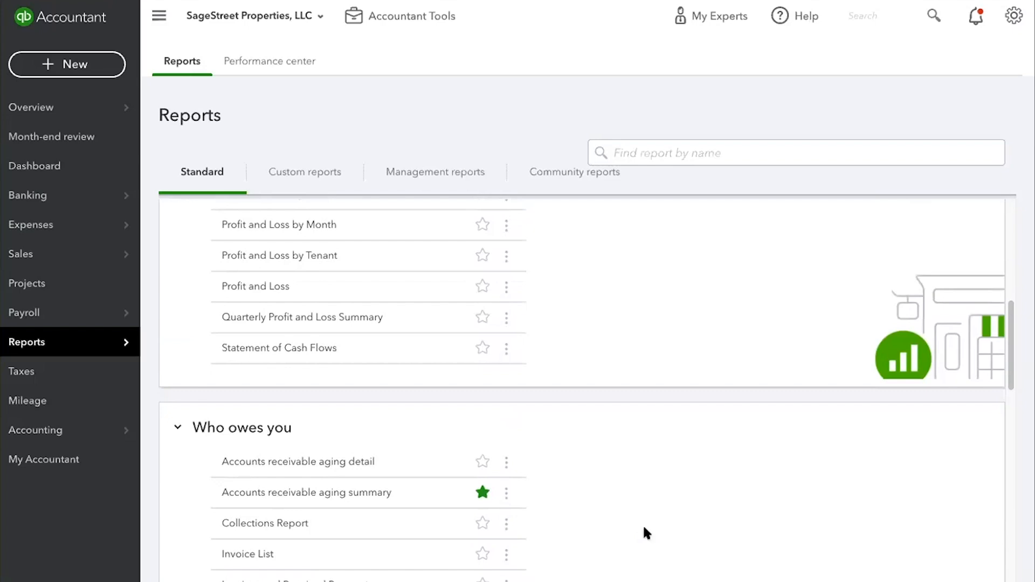
pyautogui.scroll(-6, 644, 528)
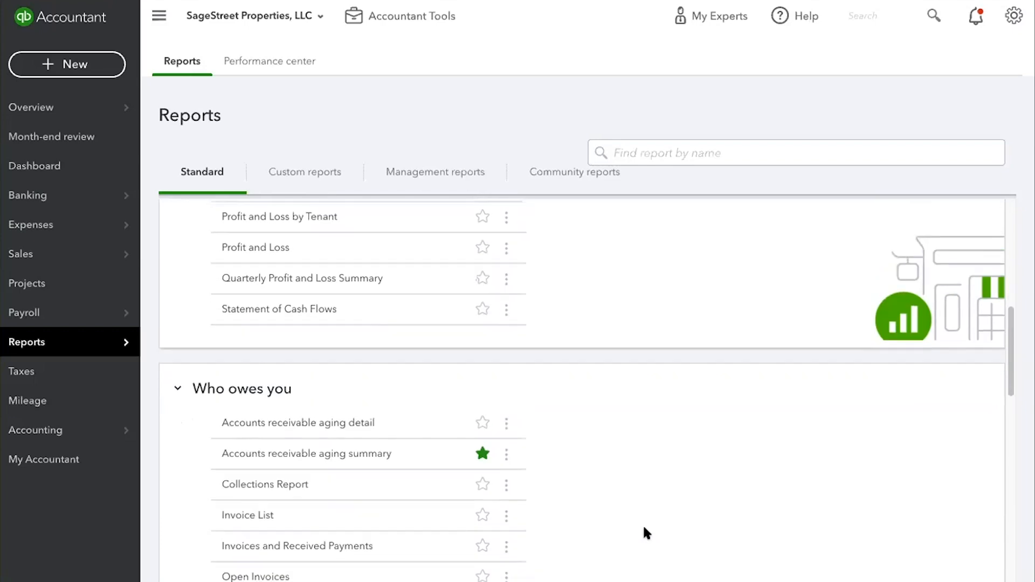
pyautogui.scroll(-8, 642, 524)
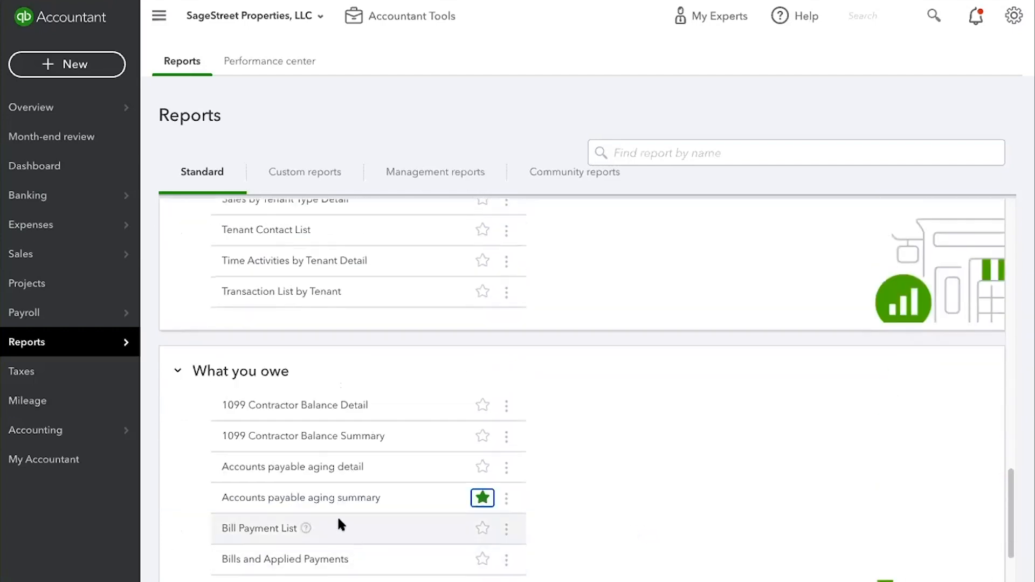
pyautogui.scroll(15, 337, 515)
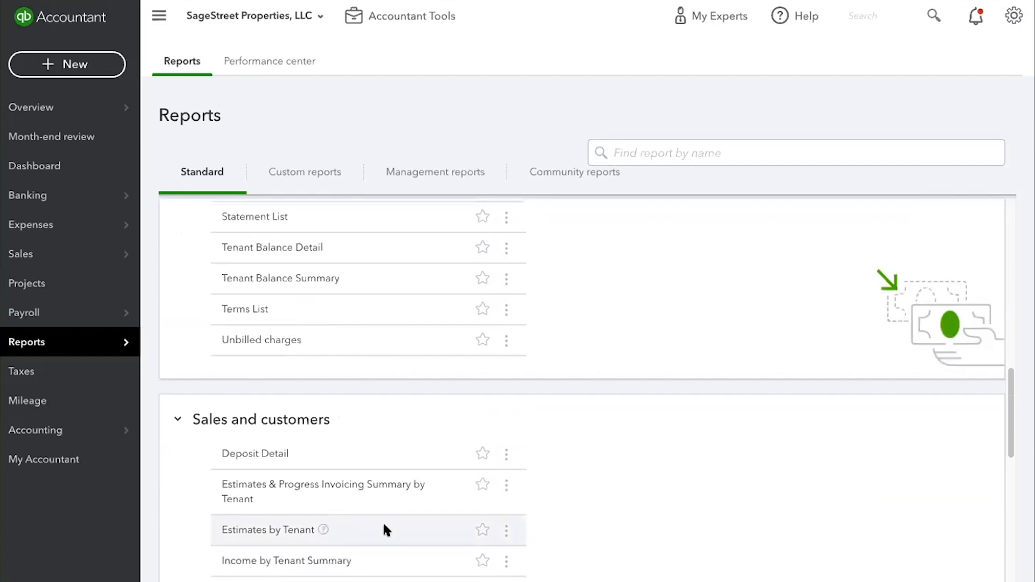
pyautogui.scroll(3, 477, 530)
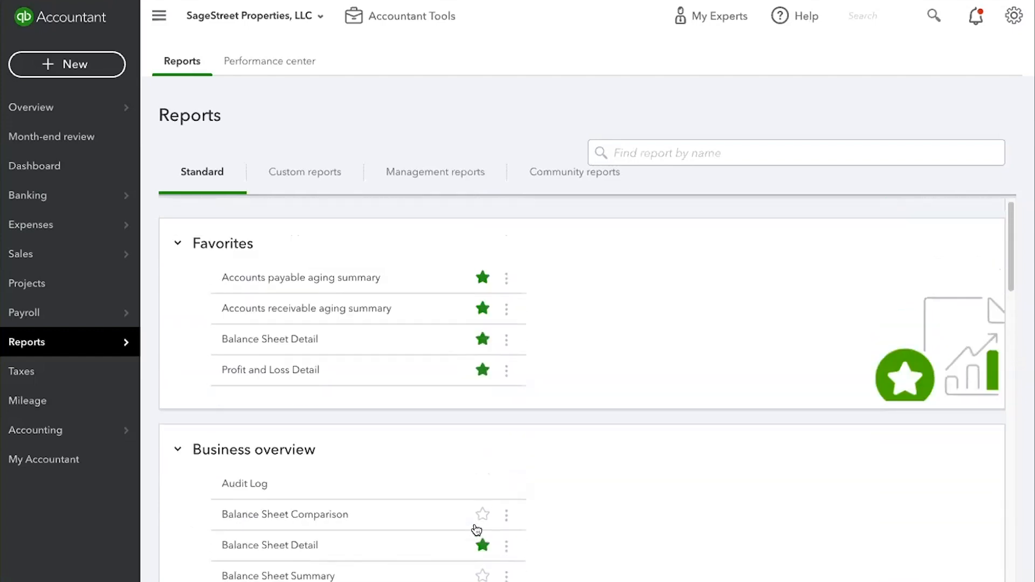
# Open the favorite Profit and Loss Detail report, examine its transaction columns, and return to the reports list.
pyautogui.click(264, 372)
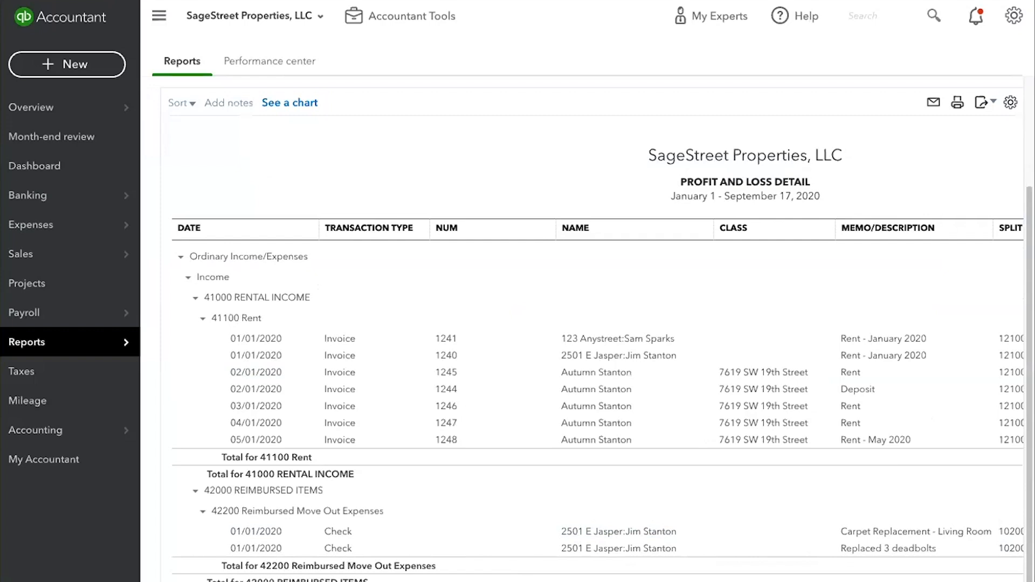
pyautogui.hscroll(7, 583, 345)
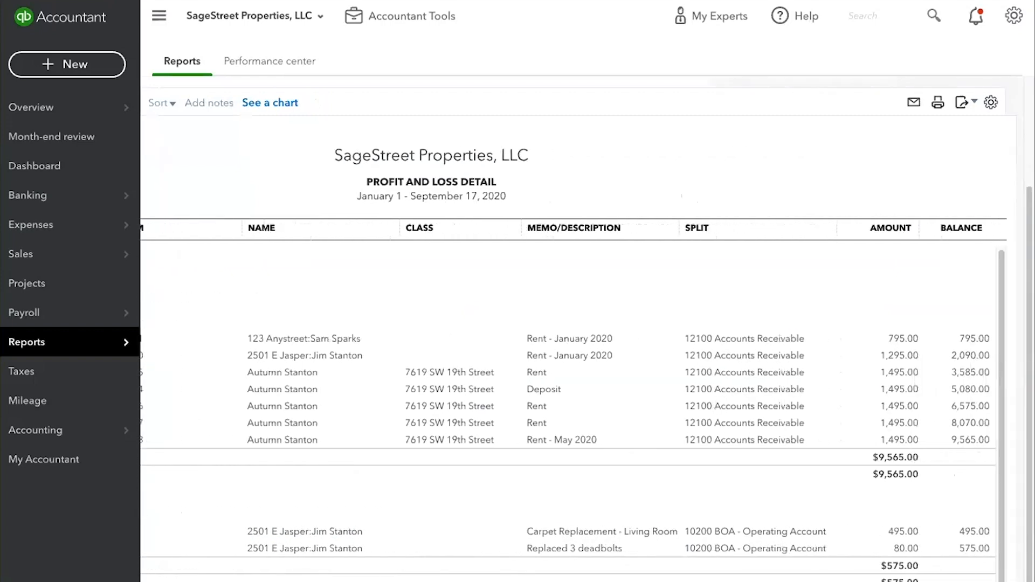
pyautogui.hscroll(-7, 582, 345)
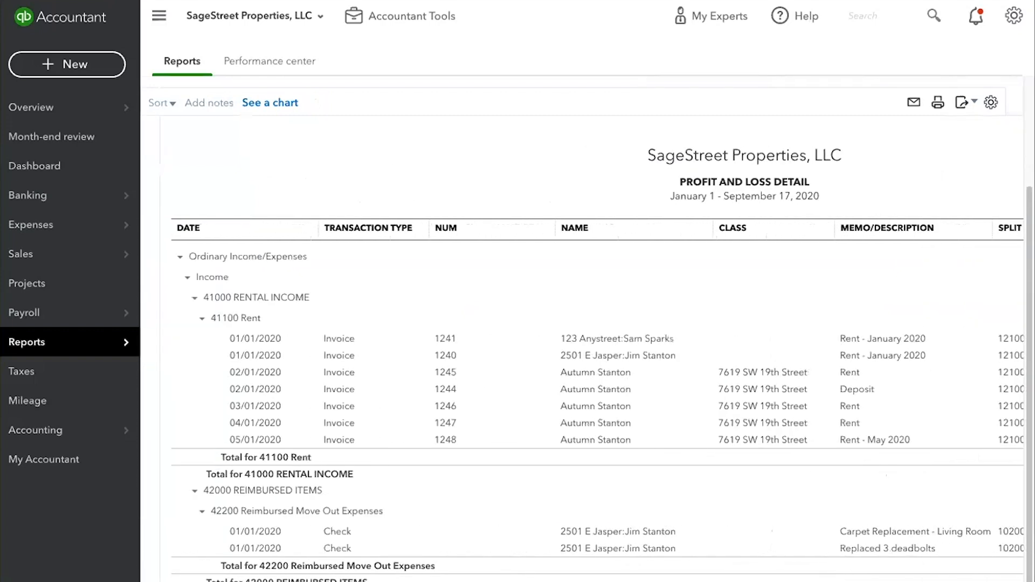
pyautogui.click(183, 62)
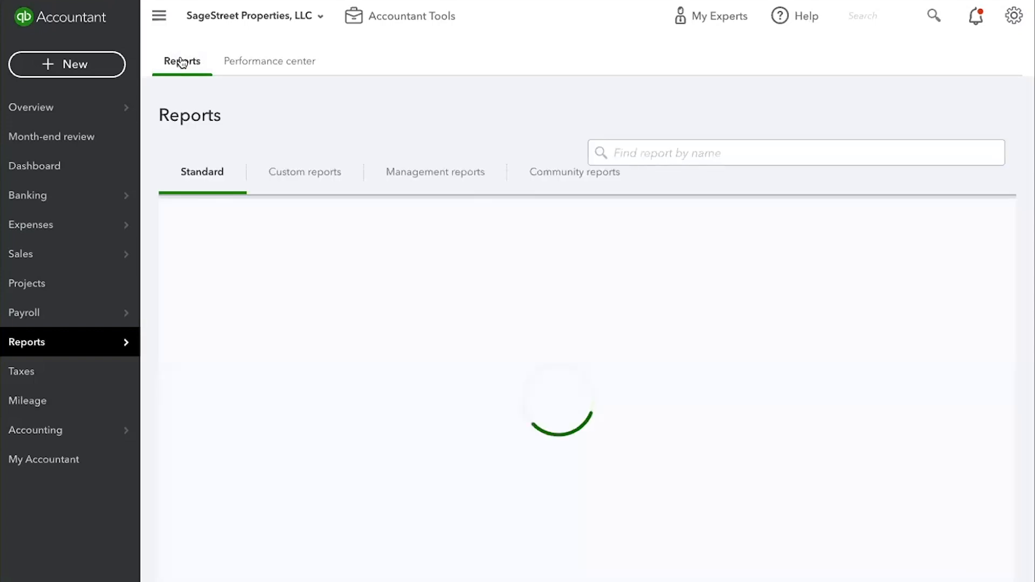
# Replace Profit and Loss Detail with the Profit and Loss report in the favorites.
pyautogui.click(482, 370)
pyautogui.scroll(-2, 624, 464)
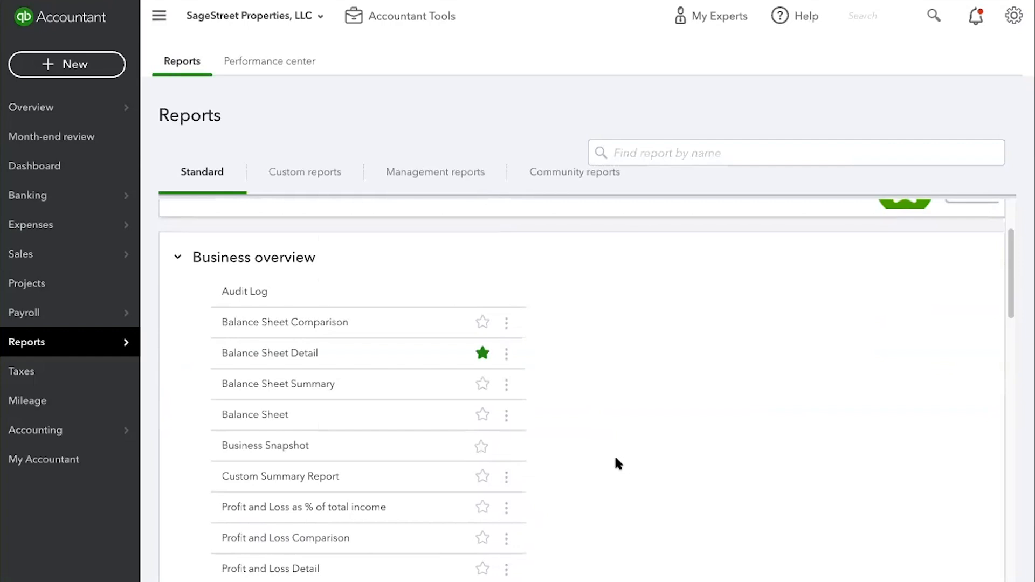
pyautogui.scroll(-1, 581, 506)
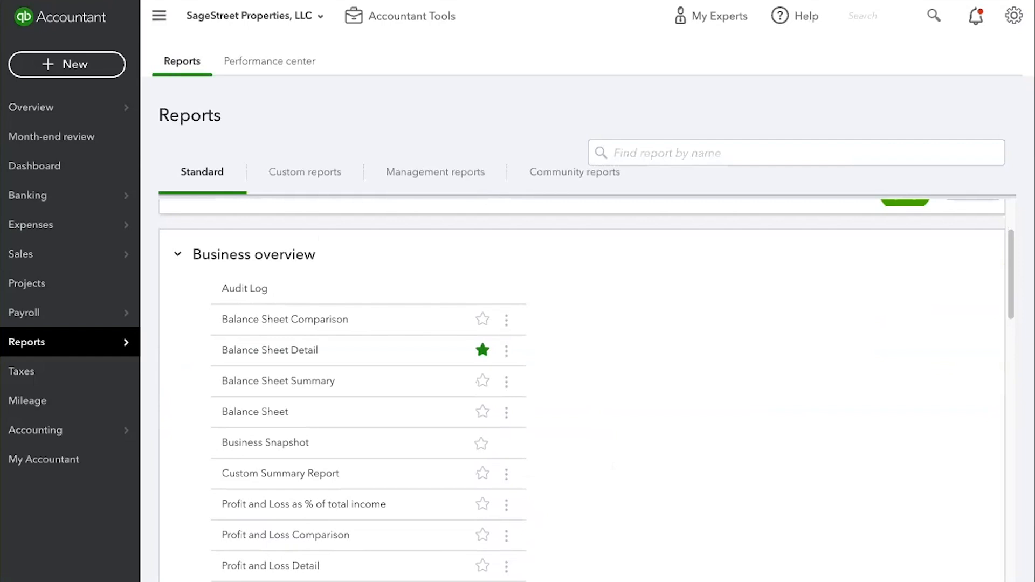
pyautogui.scroll(3, 582, 388)
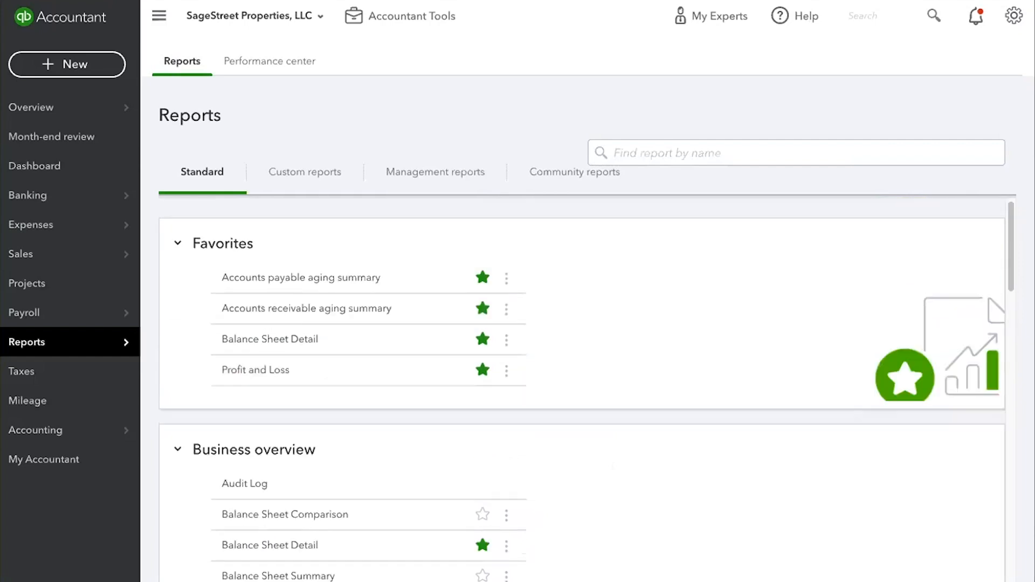
# Open the favorite Profit and Loss report and run it for the This Month period.
pyautogui.click(252, 370)
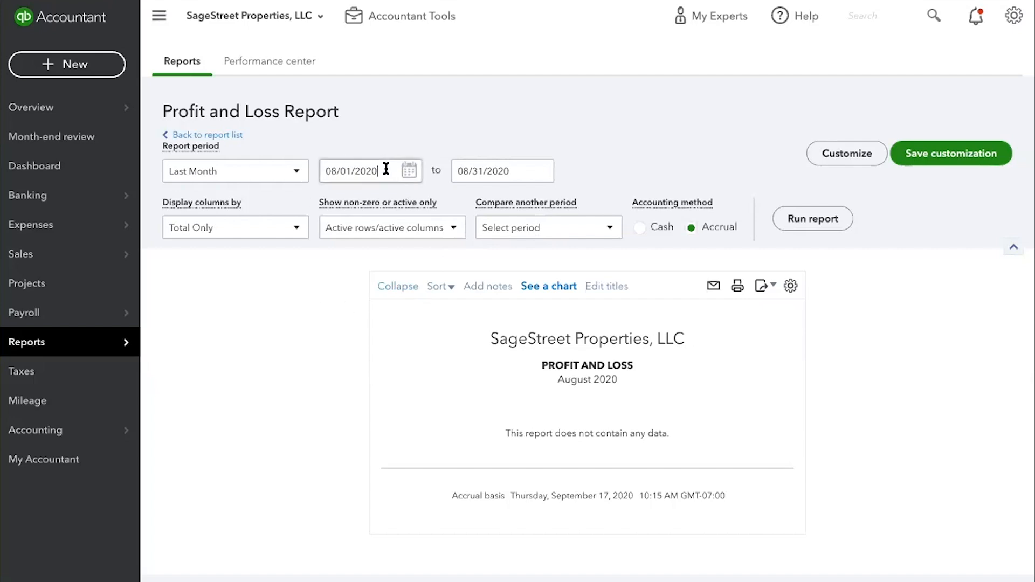
pyautogui.moveTo(387, 170); pyautogui.dragTo(329, 171)
pyautogui.moveTo(511, 170); pyautogui.dragTo(438, 164)
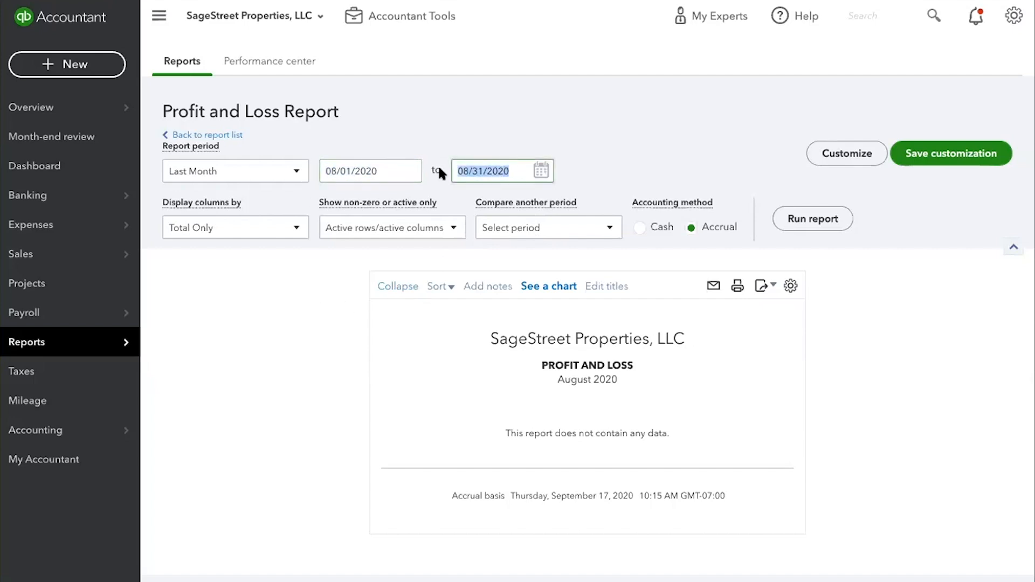
pyautogui.click(296, 171)
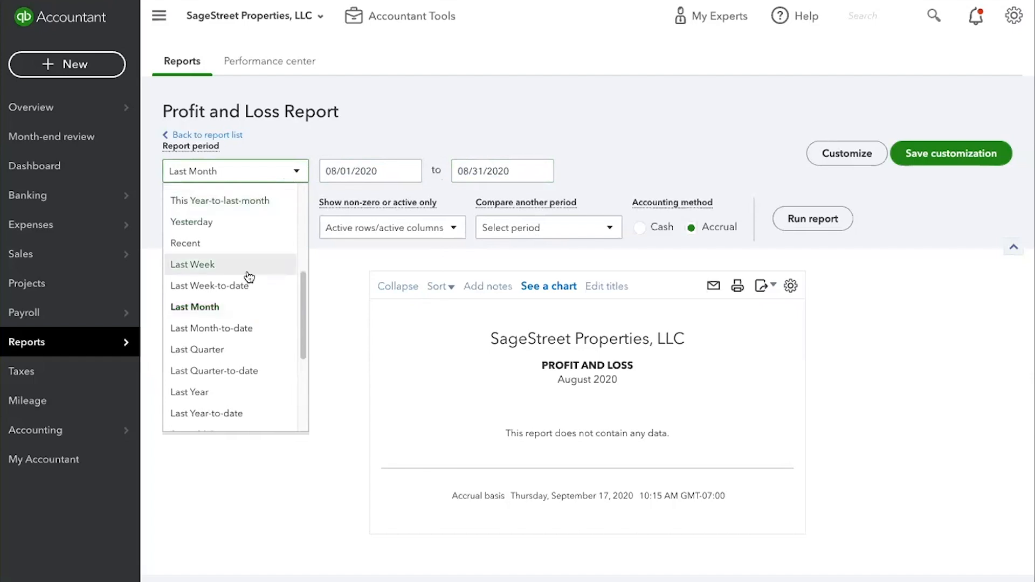
pyautogui.moveTo(305, 308); pyautogui.dragTo(306, 210)
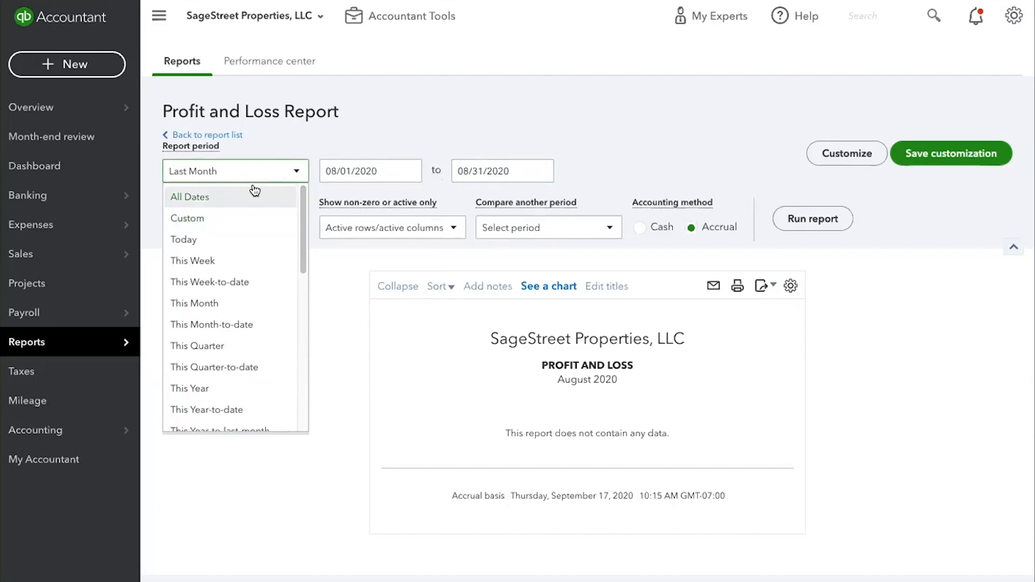
pyautogui.scroll(-1, 303, 226)
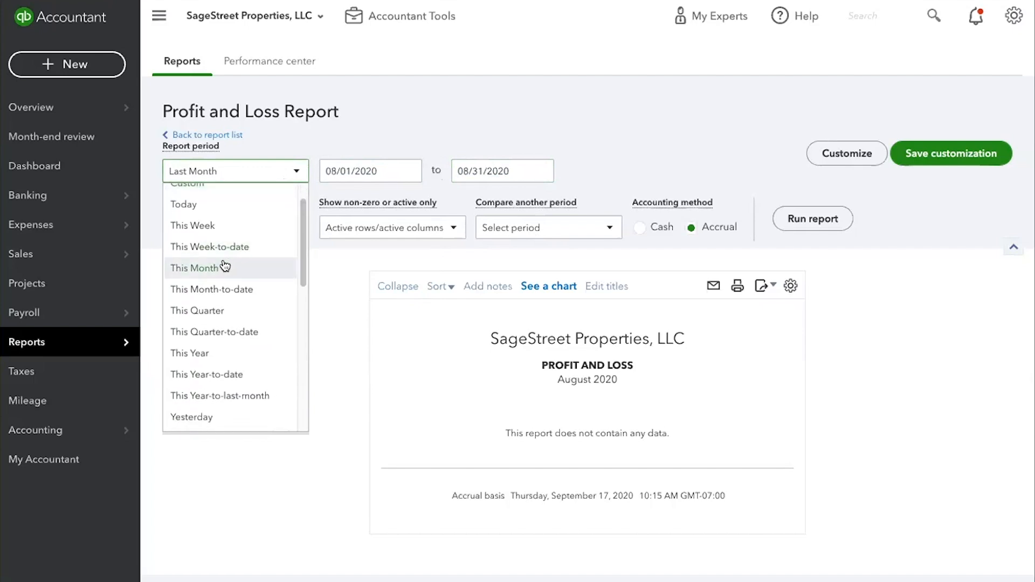
pyautogui.click(193, 267)
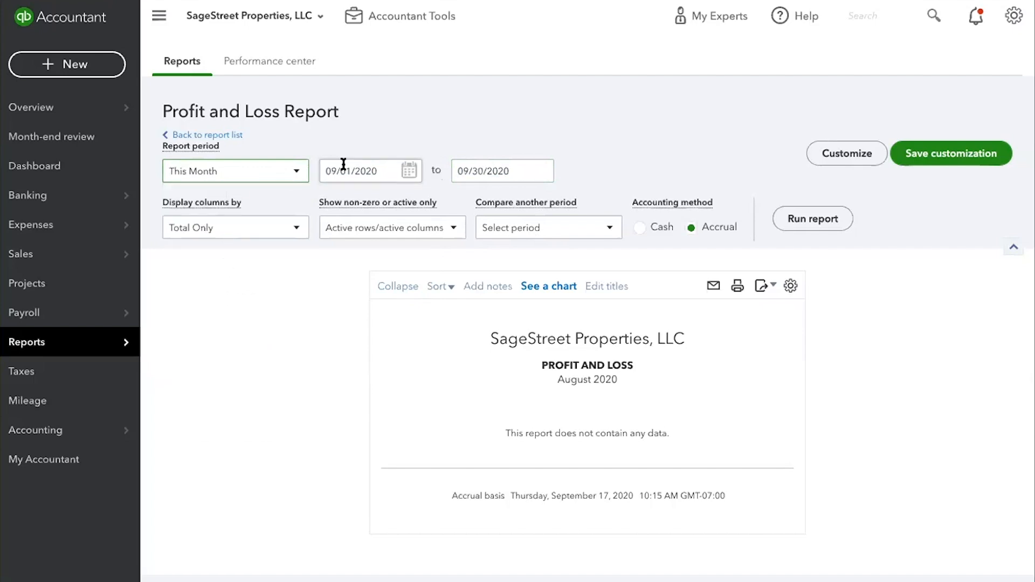
pyautogui.click(820, 220)
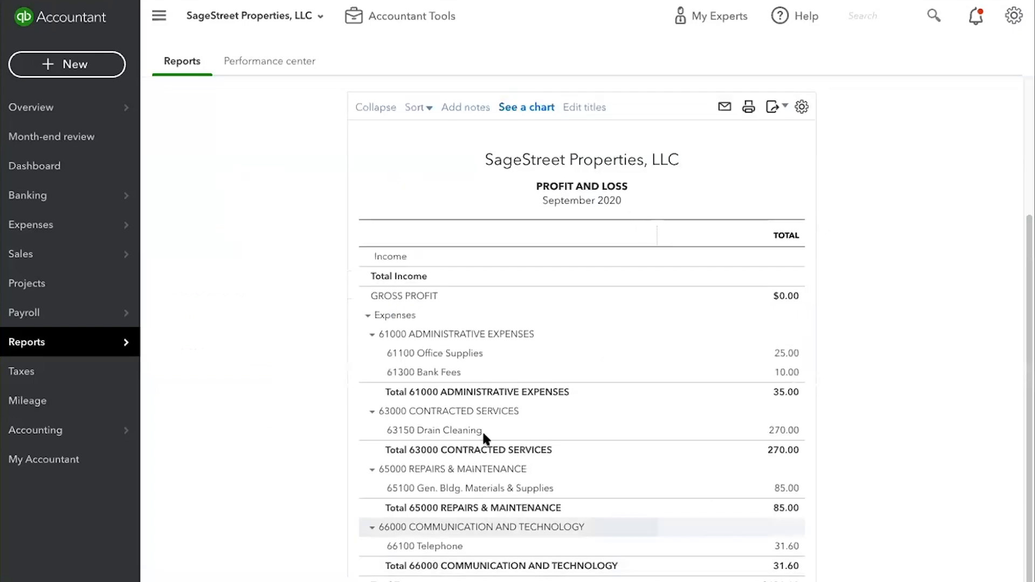
pyautogui.scroll(3, 364, 426)
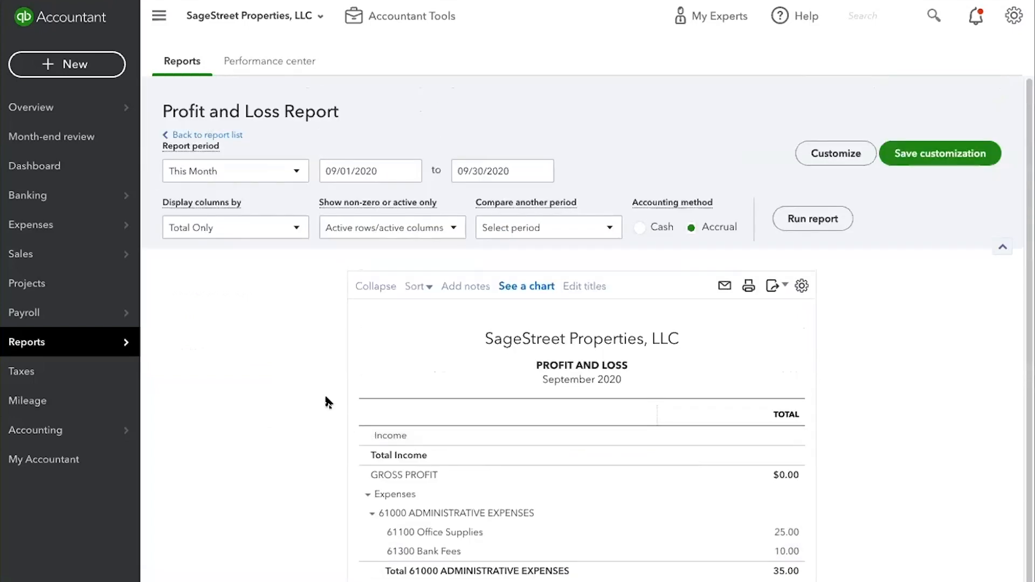
# Examine the Profit and Loss report's column display options and its active or non-zero row and column options.
pyautogui.click(300, 229)
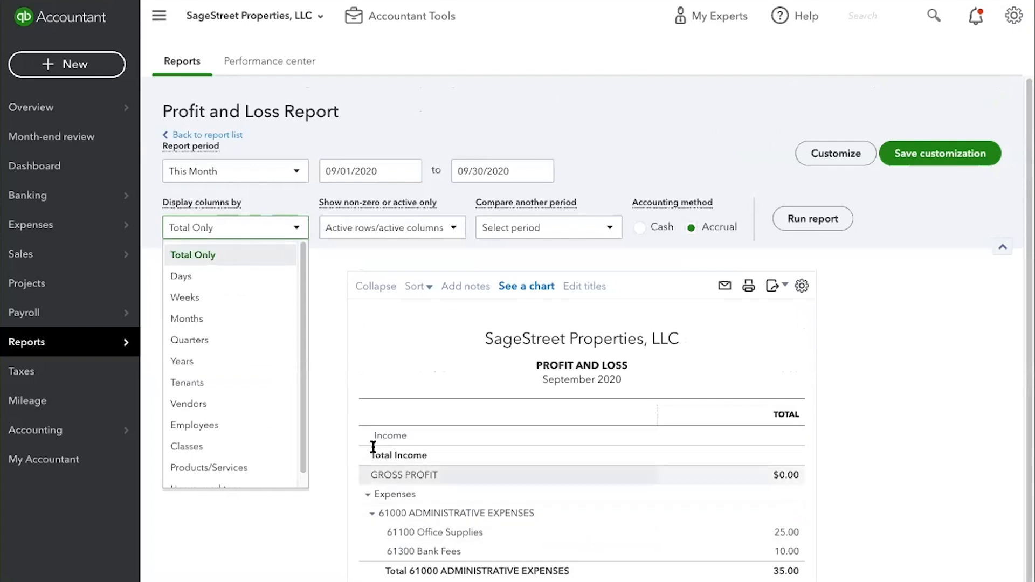
pyautogui.scroll(-1, 300, 378)
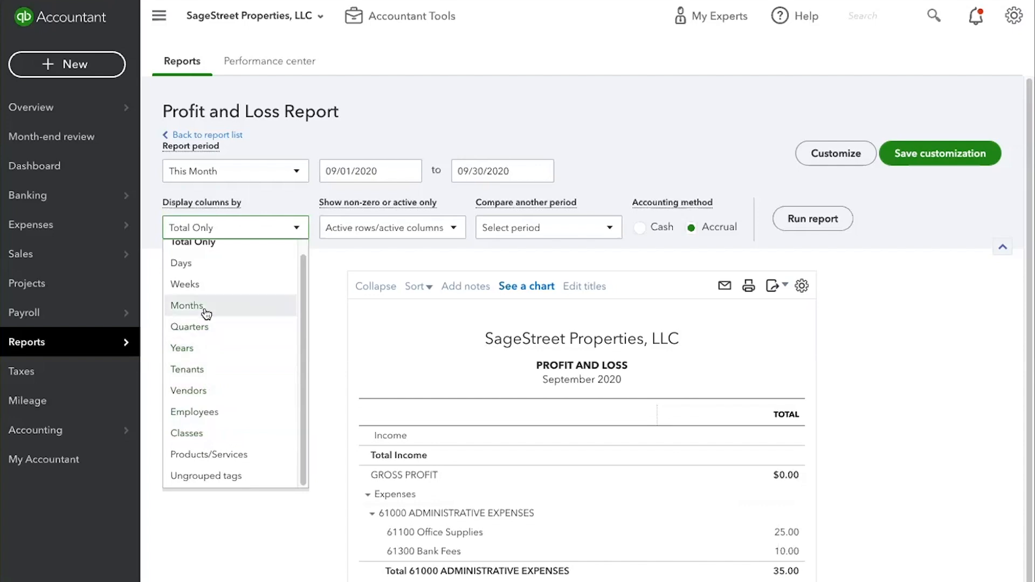
pyautogui.click(317, 280)
pyautogui.click(457, 227)
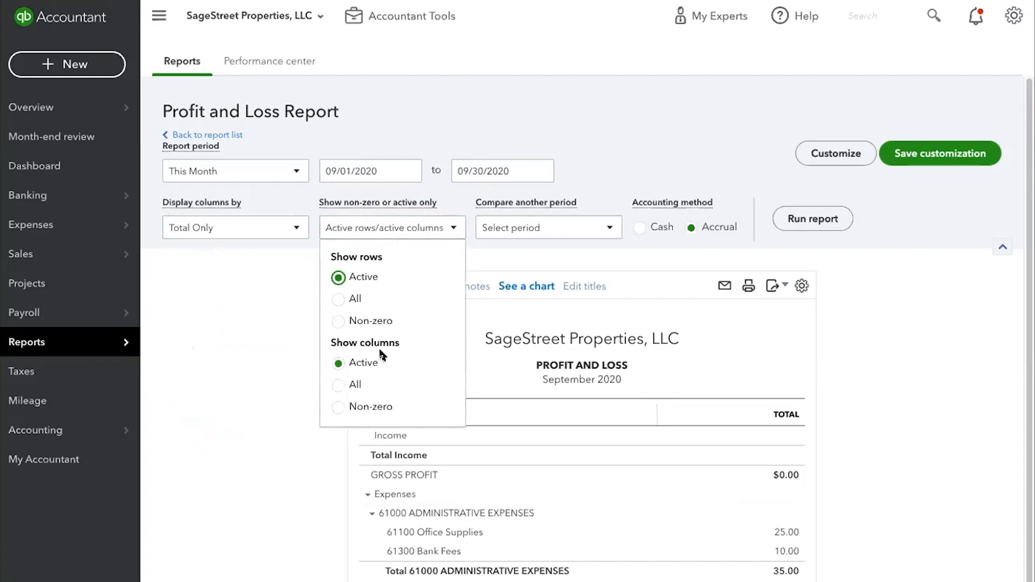
pyautogui.click(261, 353)
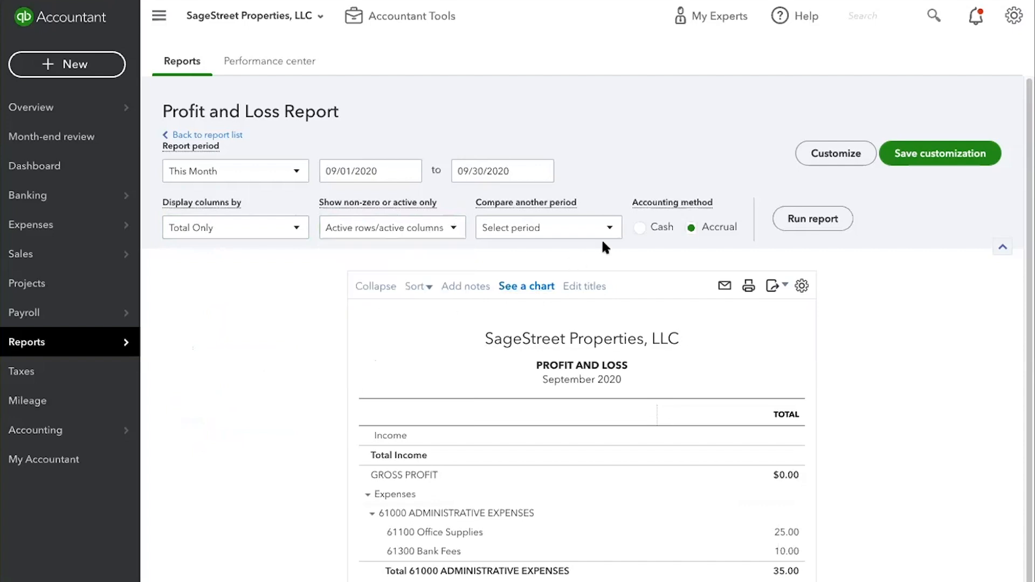
# Add the % of Income comparison to the Profit and Loss report, run it and review the result.
pyautogui.click(615, 228)
pyautogui.click(495, 353)
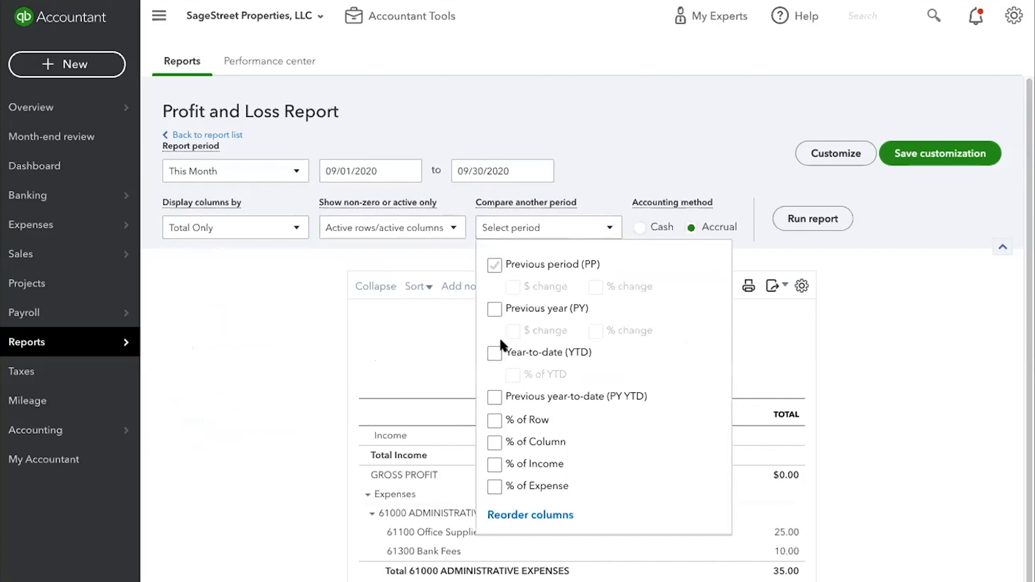
pyautogui.click(494, 464)
pyautogui.click(806, 219)
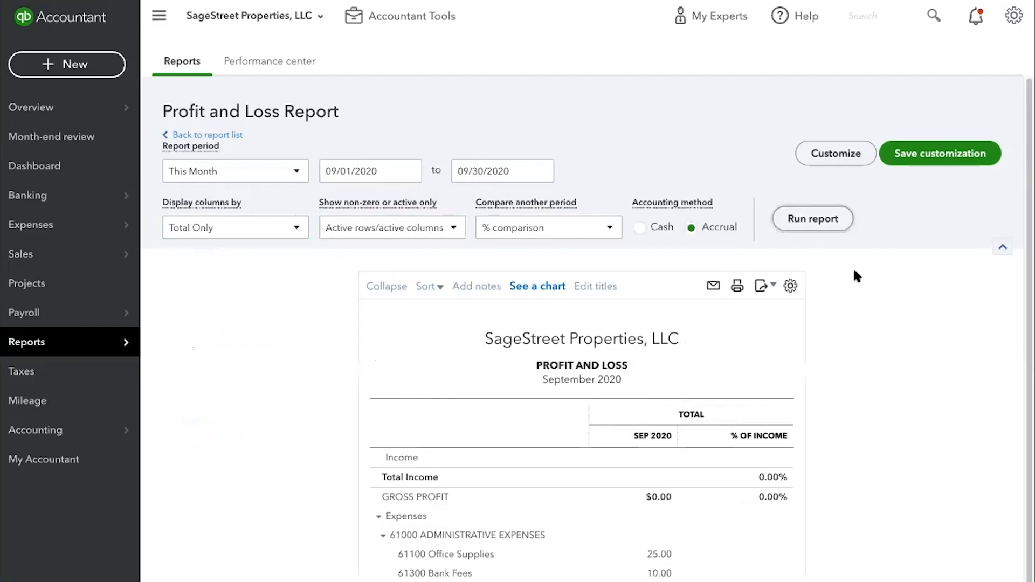
pyautogui.scroll(-5, 853, 380)
pyautogui.scroll(-1, 839, 522)
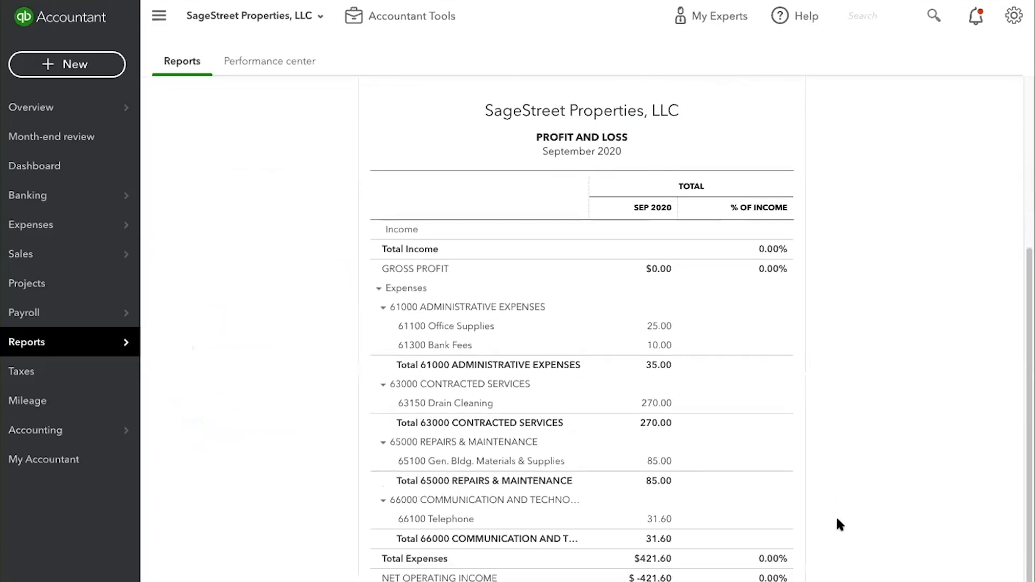
pyautogui.scroll(5, 839, 524)
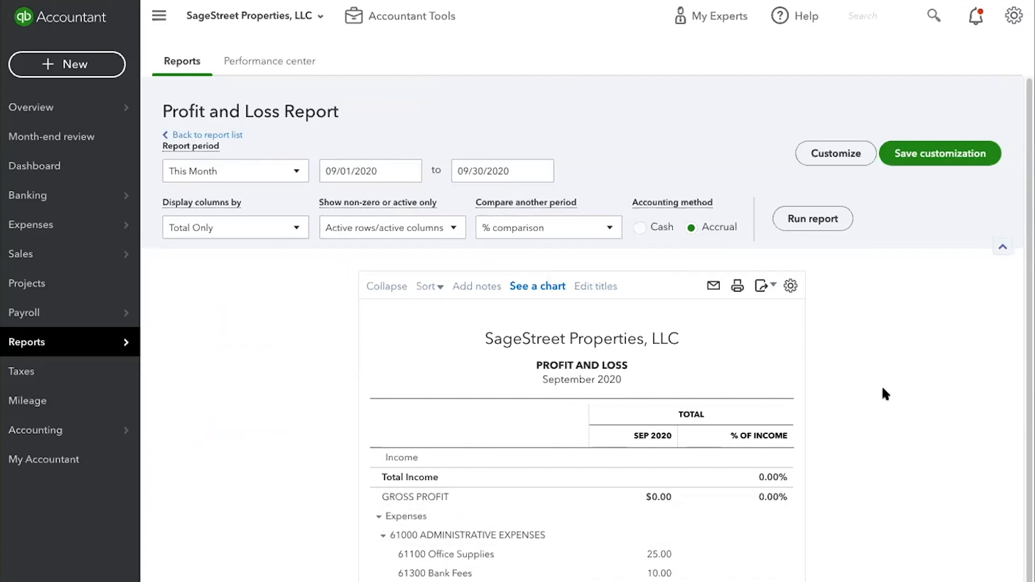
# Compare the Profit and Loss report under the Cash and Accrual accounting methods and return to the reports list.
pyautogui.click(639, 227)
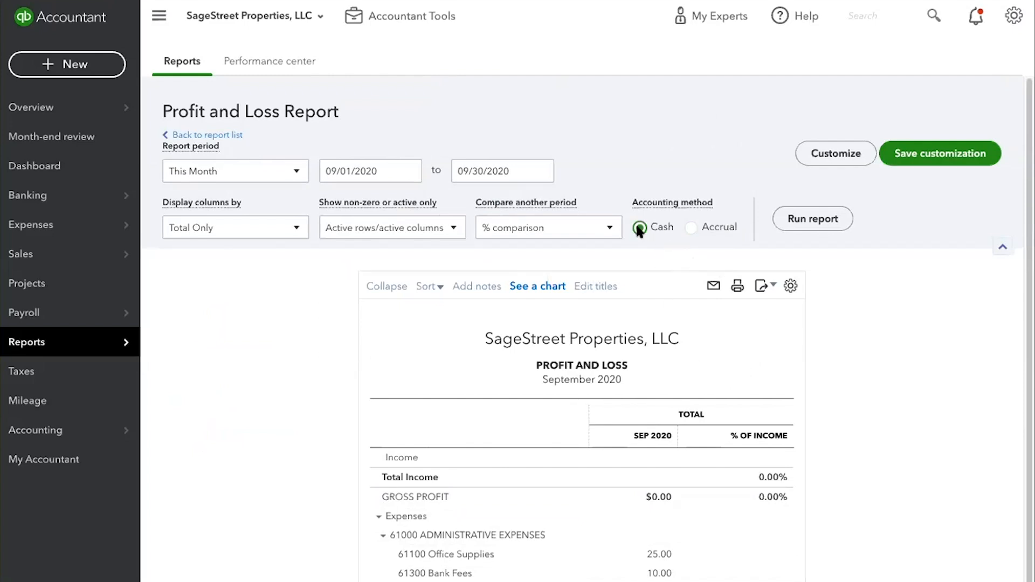
pyautogui.click(779, 219)
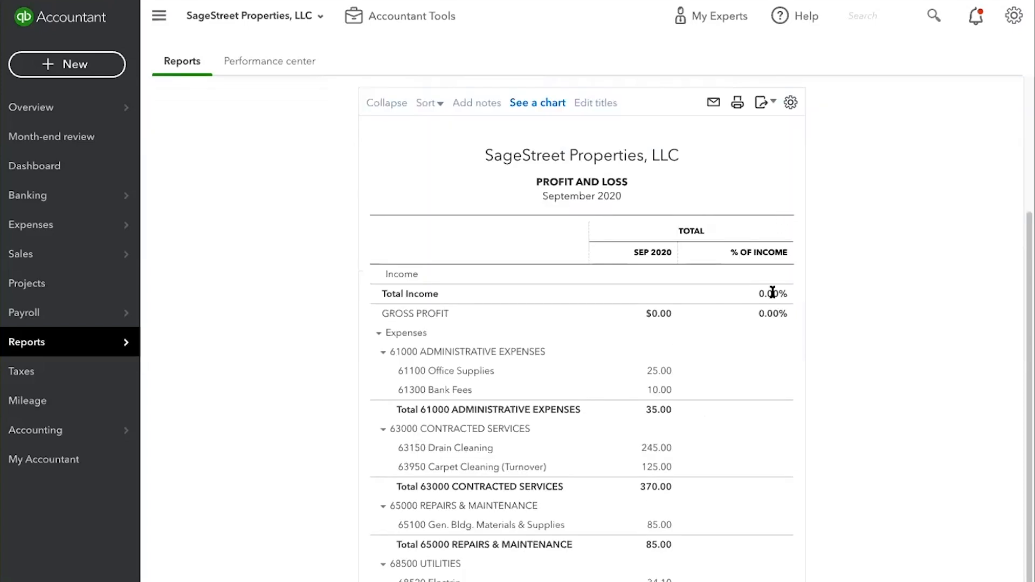
pyautogui.click(764, 345)
pyautogui.click(692, 228)
pyautogui.click(801, 219)
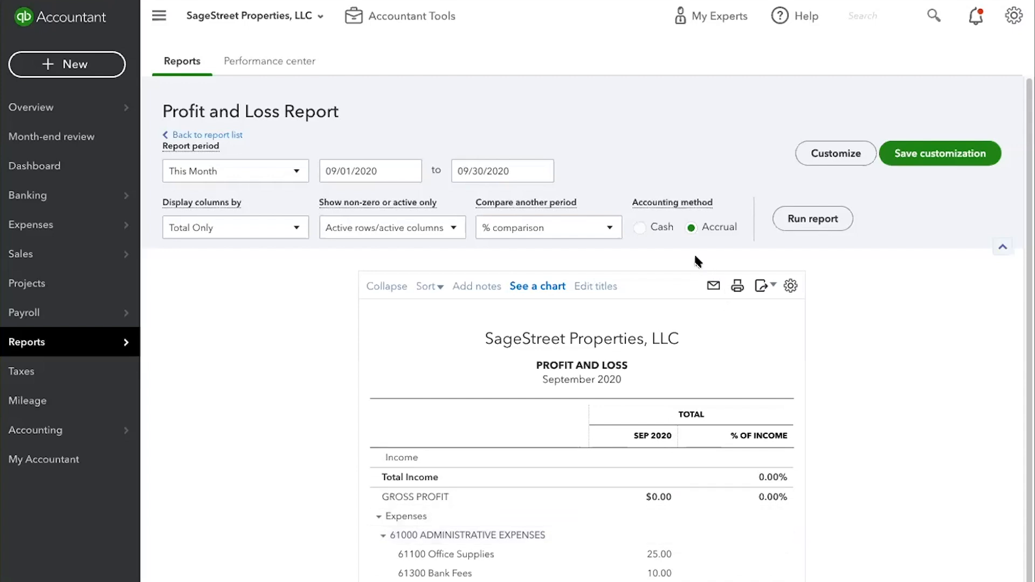
pyautogui.click(639, 228)
pyautogui.click(691, 227)
pyautogui.click(184, 135)
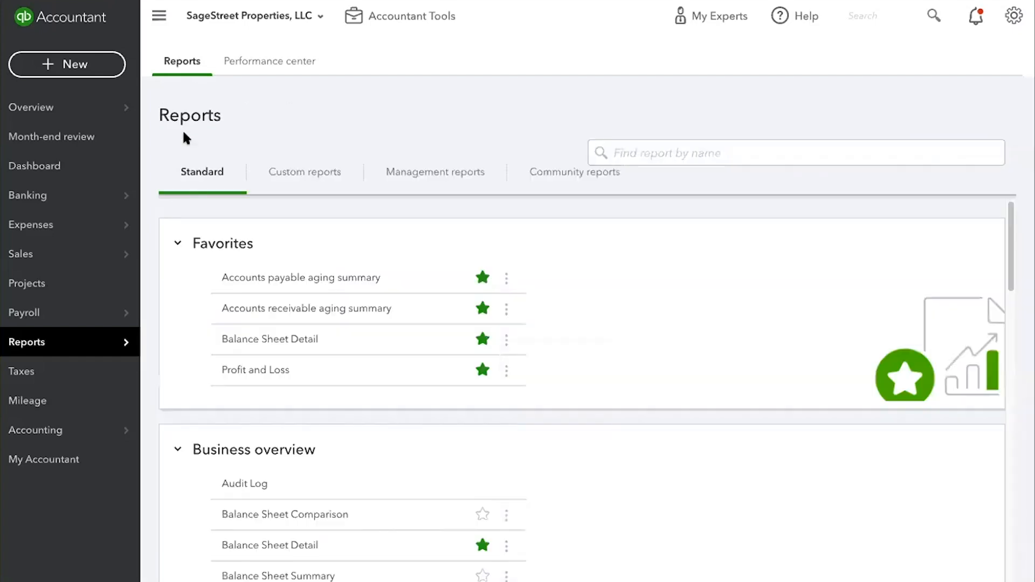
pyautogui.click(264, 371)
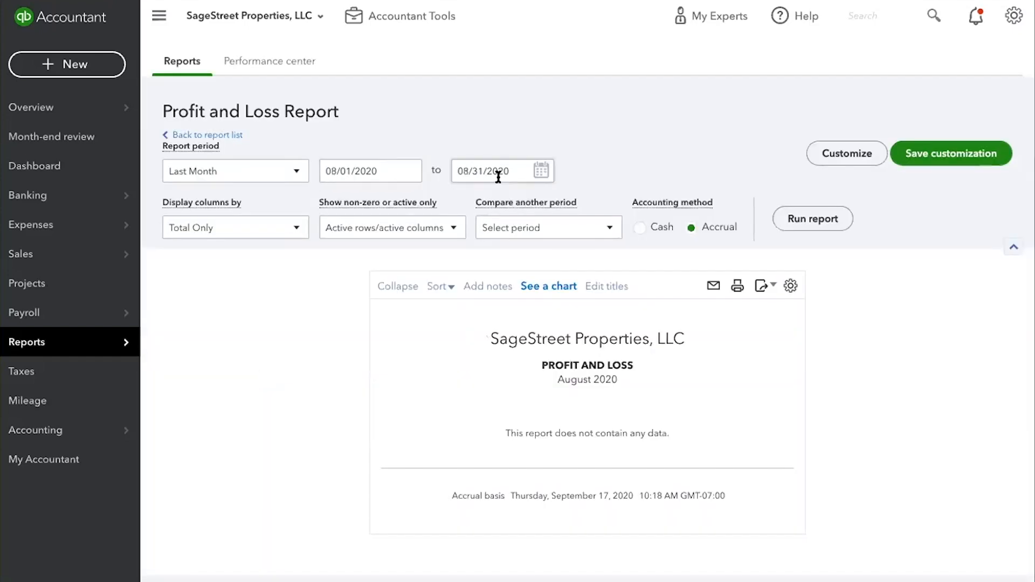
pyautogui.click(294, 172)
pyautogui.click(220, 348)
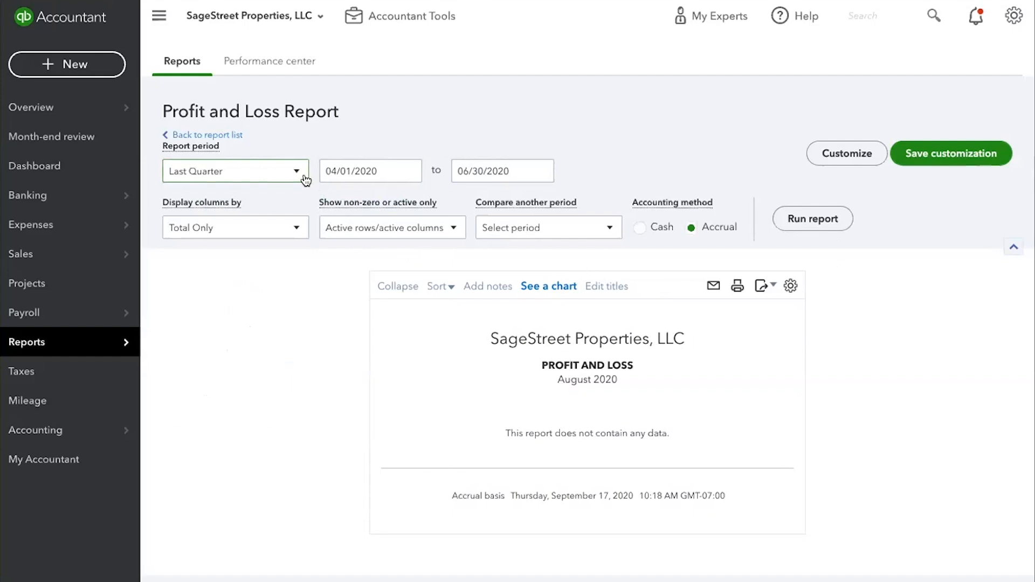
pyautogui.click(233, 135)
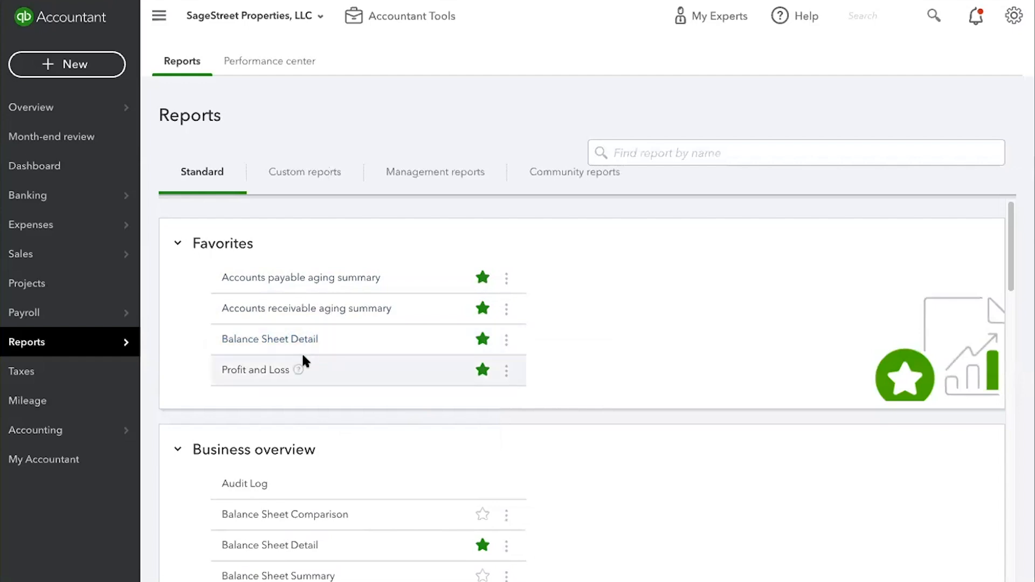
# Reopen the favorite Profit and Loss report, run it for This Month, and review its income and expenses.
pyautogui.click(253, 371)
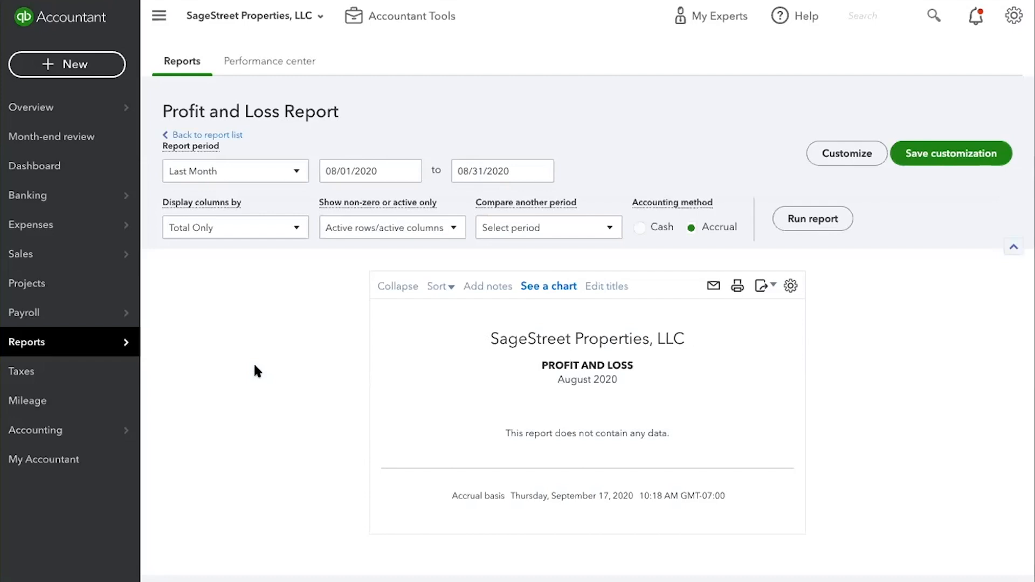
pyautogui.click(297, 172)
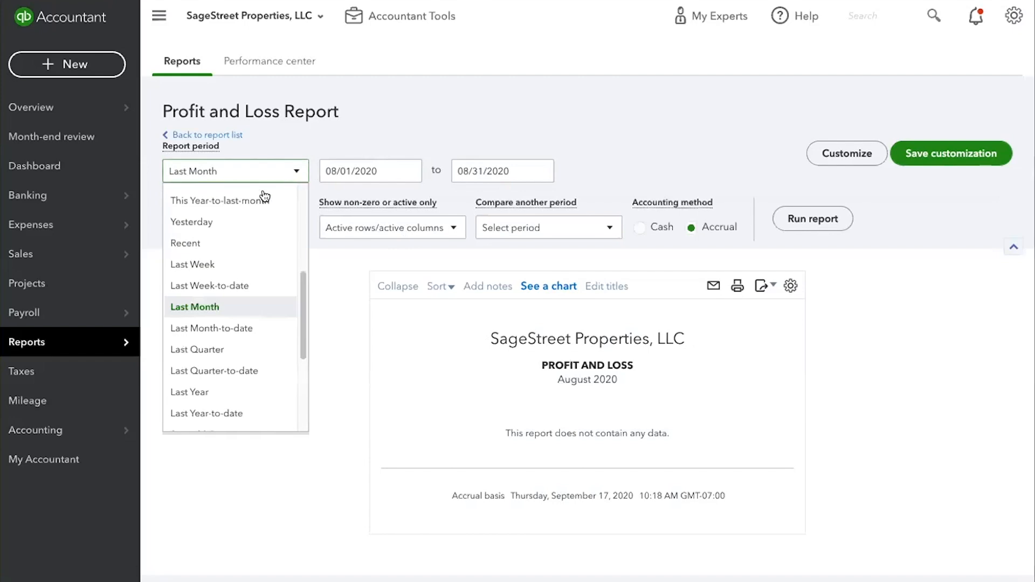
pyautogui.scroll(5, 249, 276)
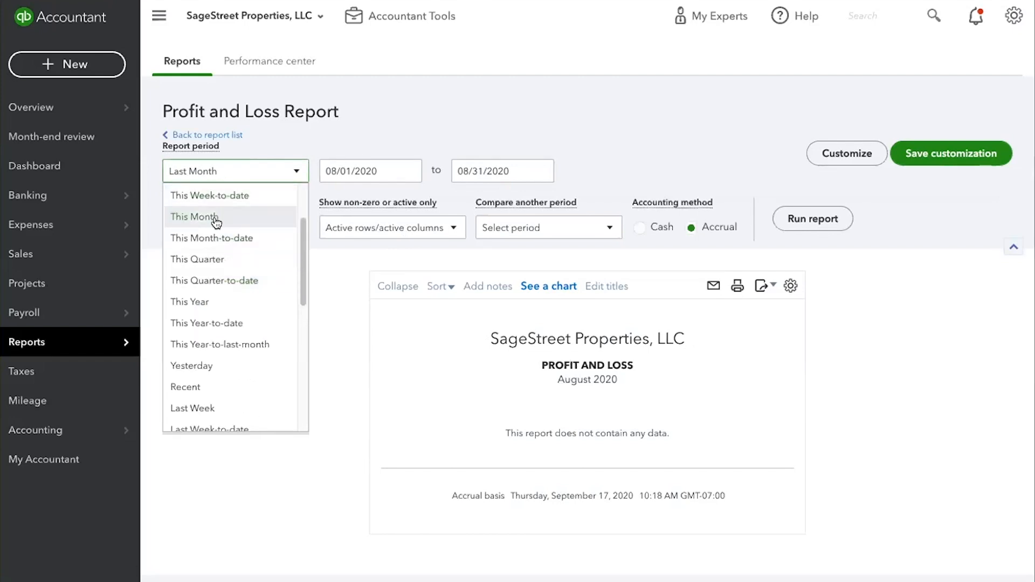
pyautogui.click(217, 219)
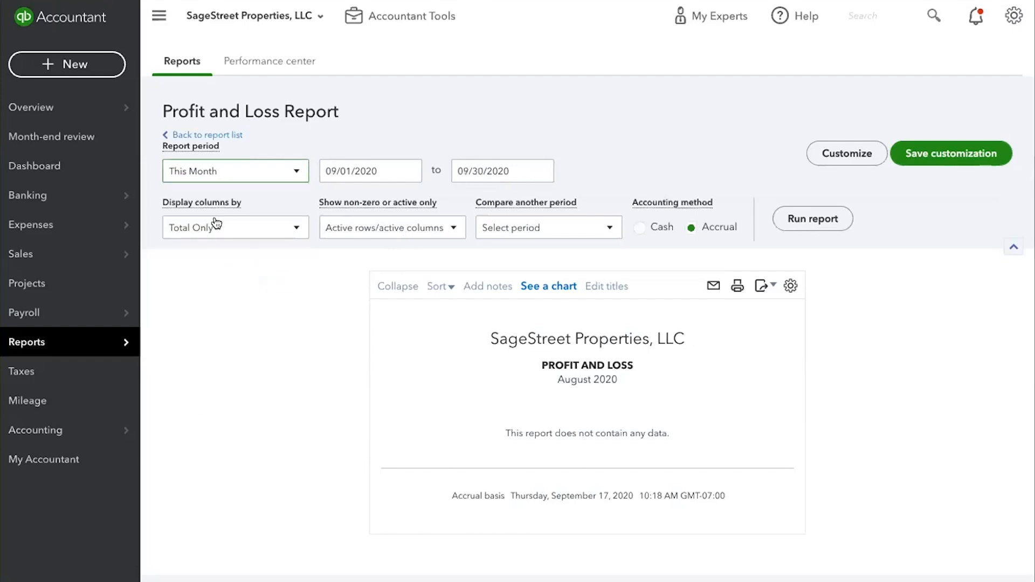
pyautogui.click(809, 219)
pyautogui.scroll(-1, 300, 298)
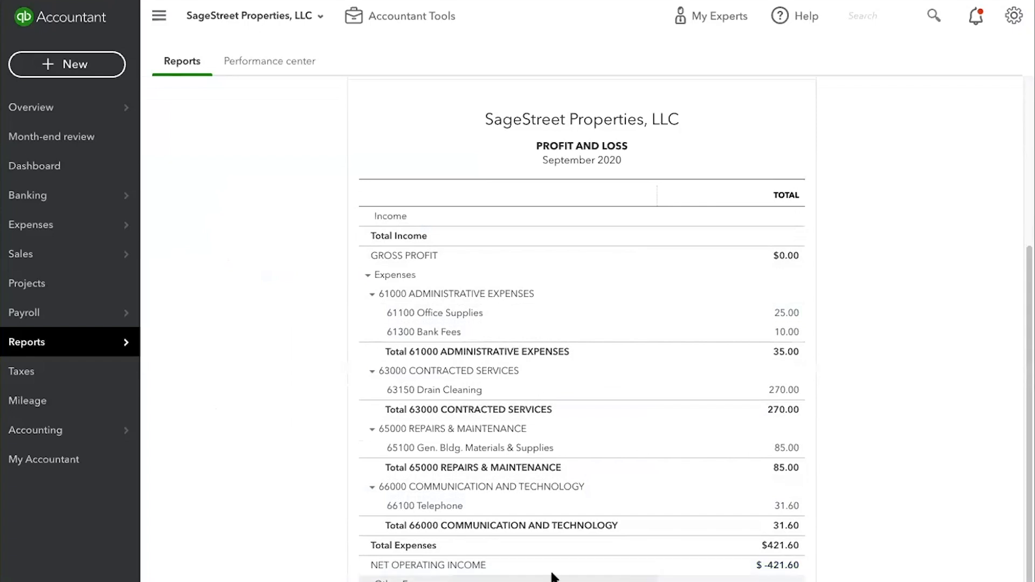
pyautogui.scroll(4, 242, 344)
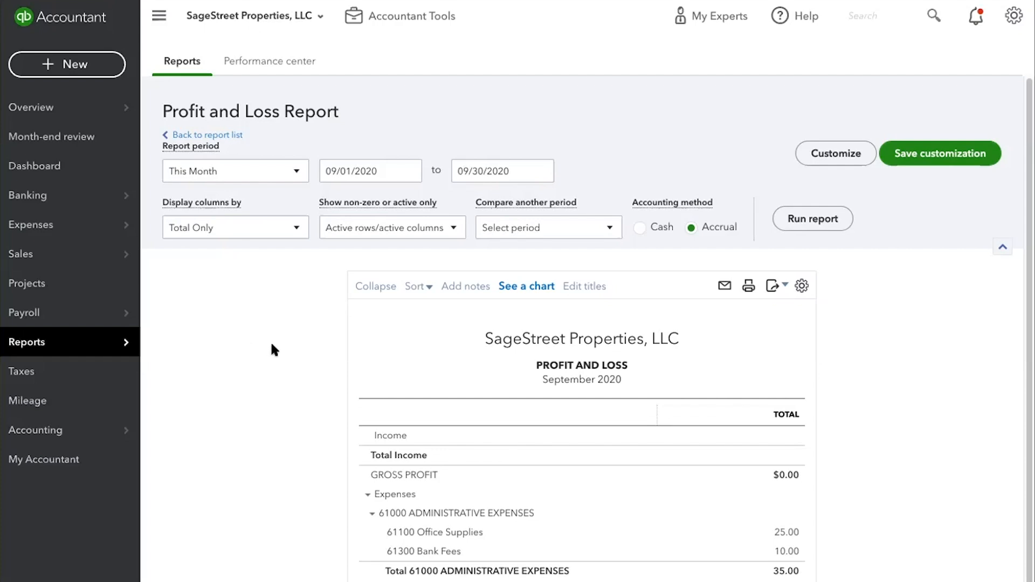
# Run the Profit and Loss report for This Year with columns displayed by Months and review the monthly figures.
pyautogui.click(299, 173)
pyautogui.scroll(-2, 301, 247)
pyautogui.scroll(2, 300, 252)
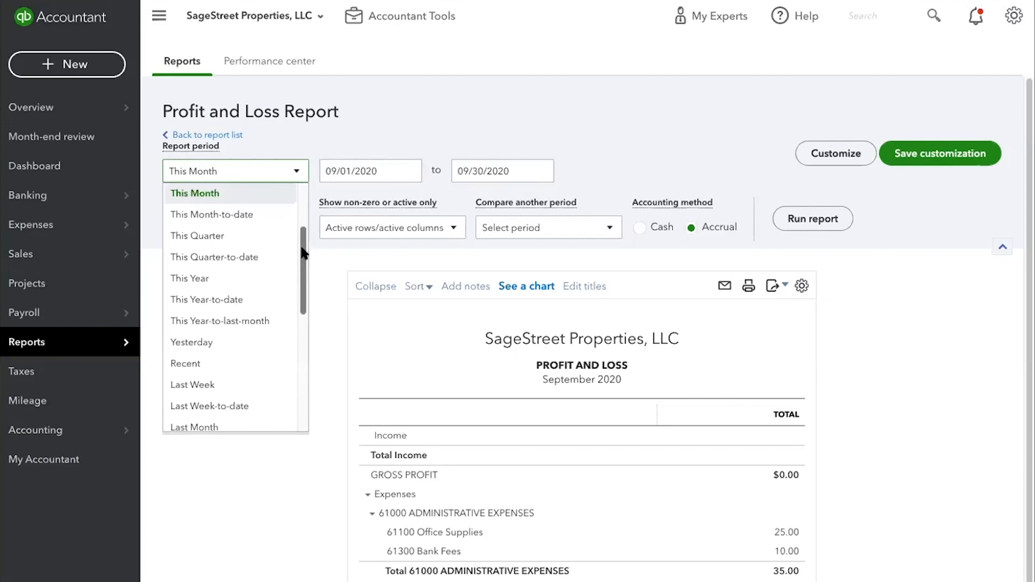
pyautogui.click(209, 296)
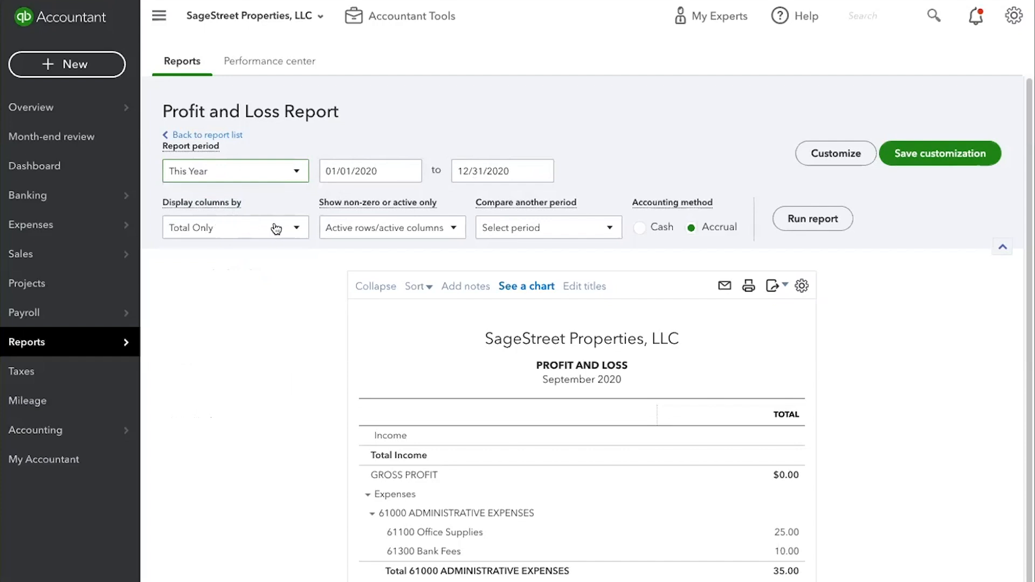
pyautogui.click(296, 229)
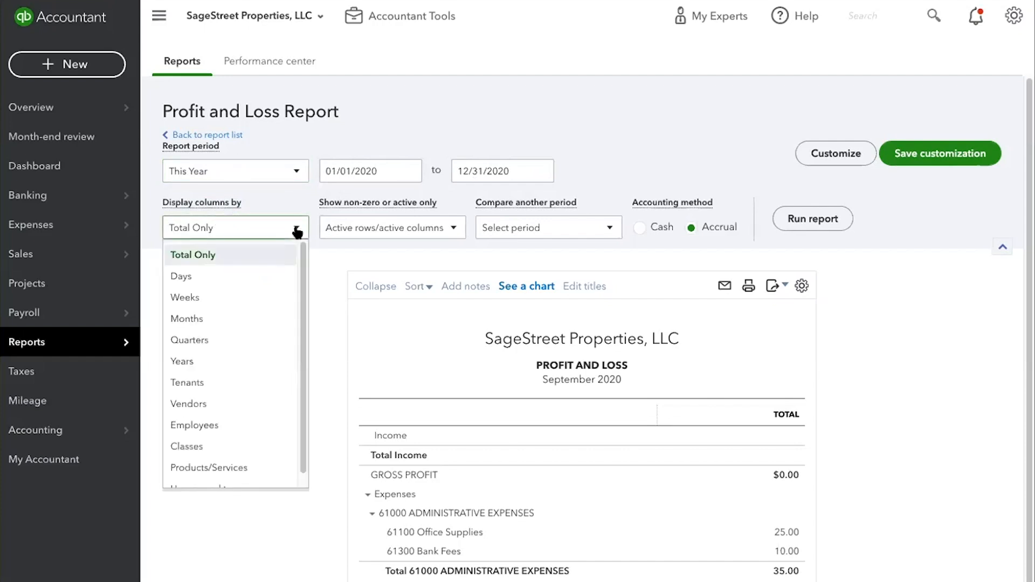
pyautogui.click(195, 312)
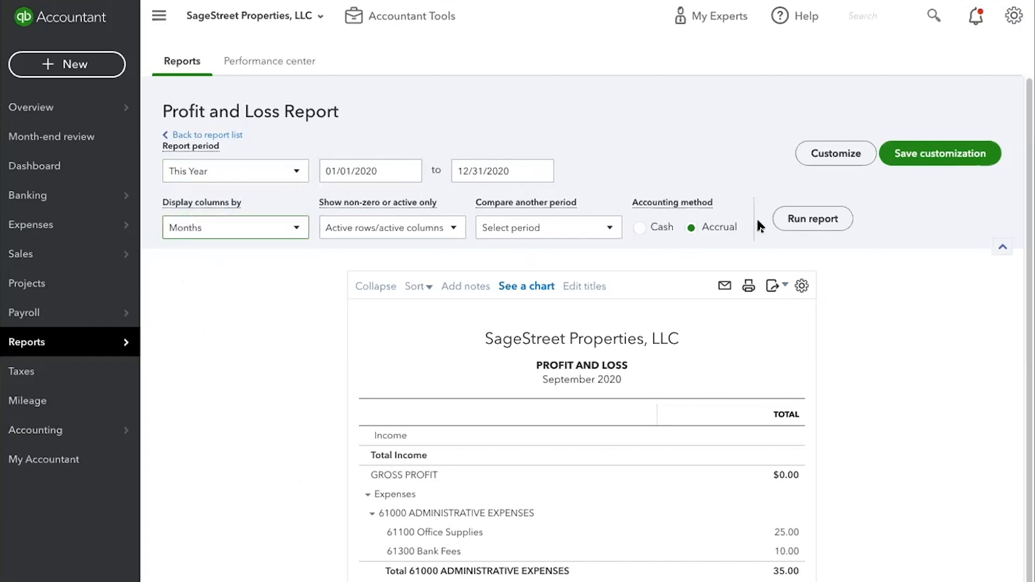
pyautogui.click(812, 221)
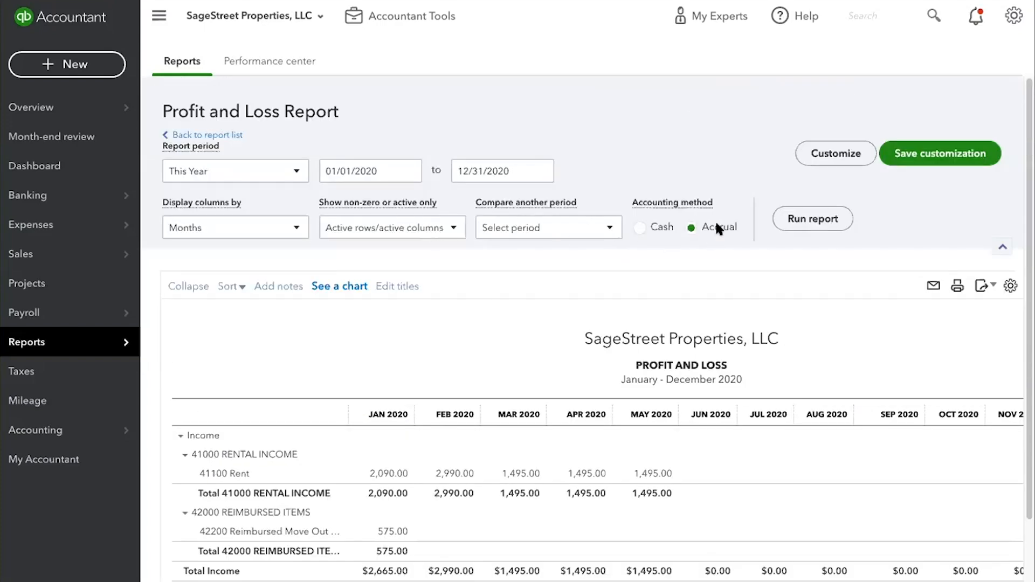
pyautogui.scroll(-5, 688, 305)
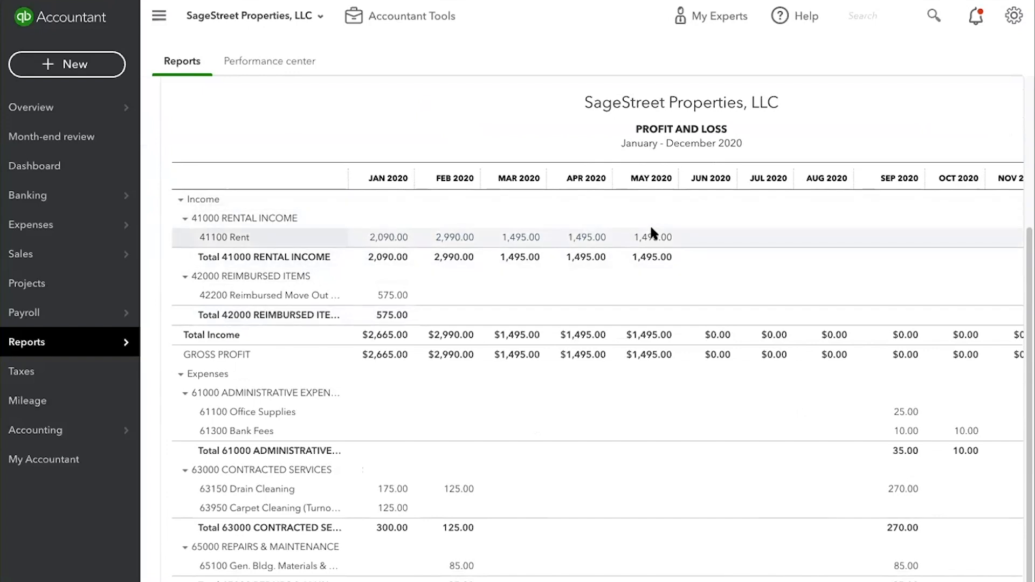
# Start saving the monthly-column Profit and Loss report as a customization with the custom report name Income Statement.
pyautogui.scroll(-3, 558, 337)
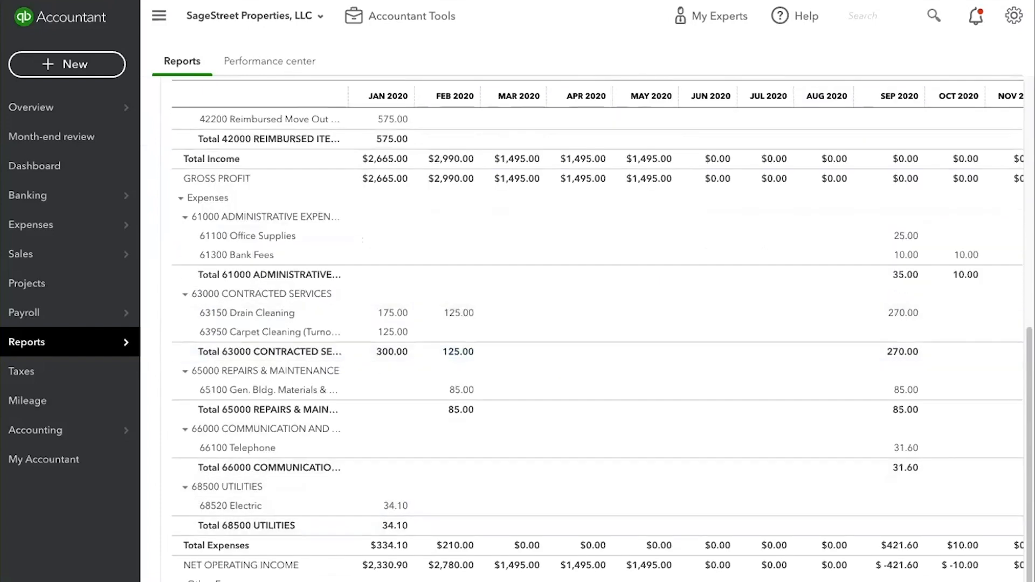
pyautogui.scroll(7, 774, 479)
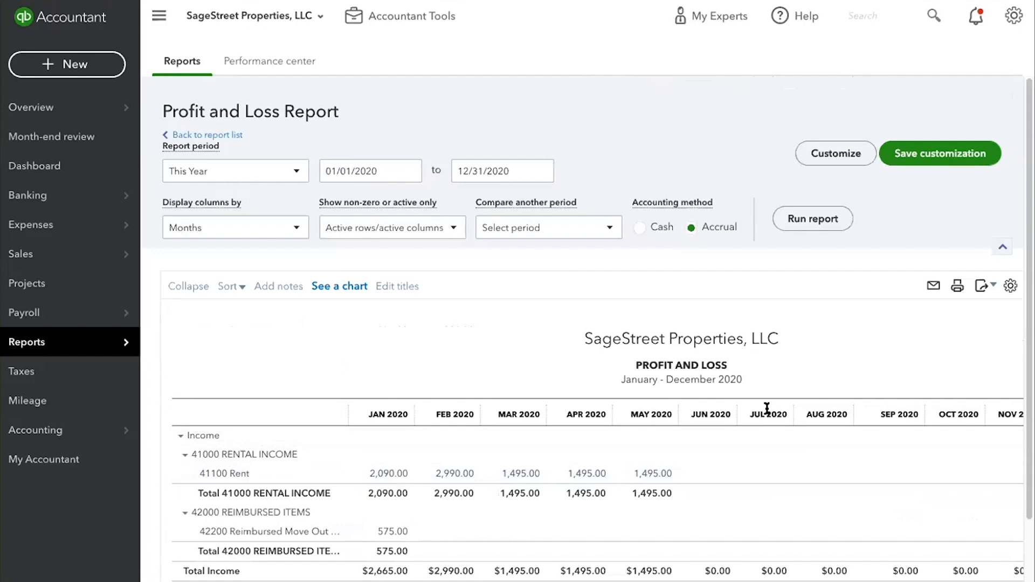
pyautogui.click(923, 154)
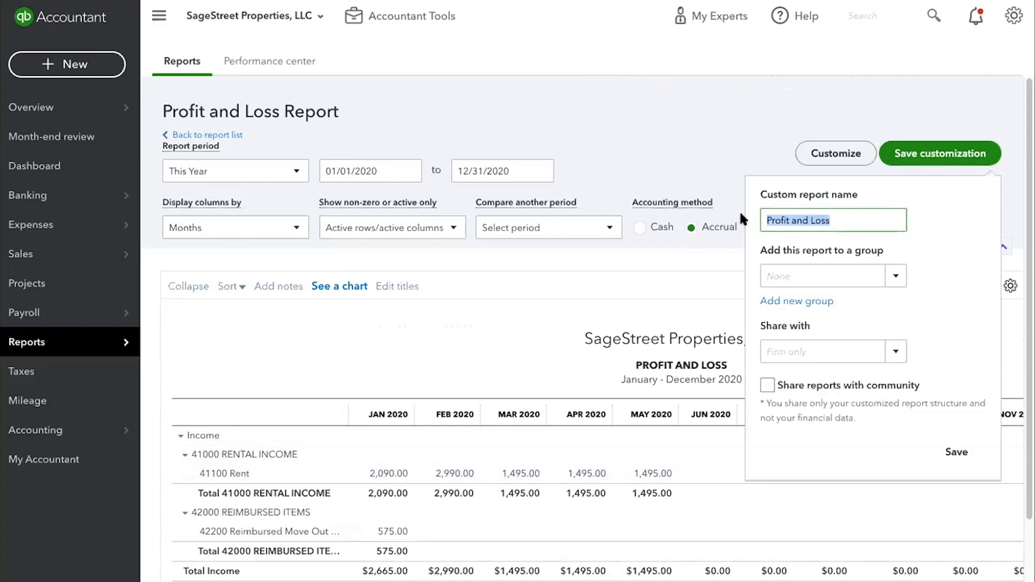
pyautogui.write('Income s')
pyautogui.press('BackSpace')
pyautogui.write('Statement')
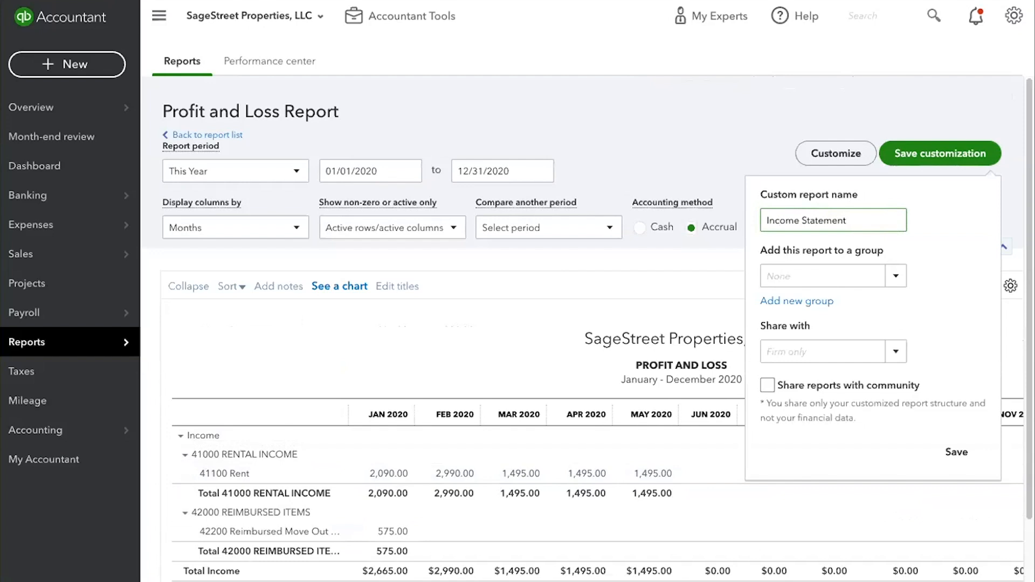
# Create a new report group named Month End Reports for the custom report and save the customization.
pyautogui.click(897, 275)
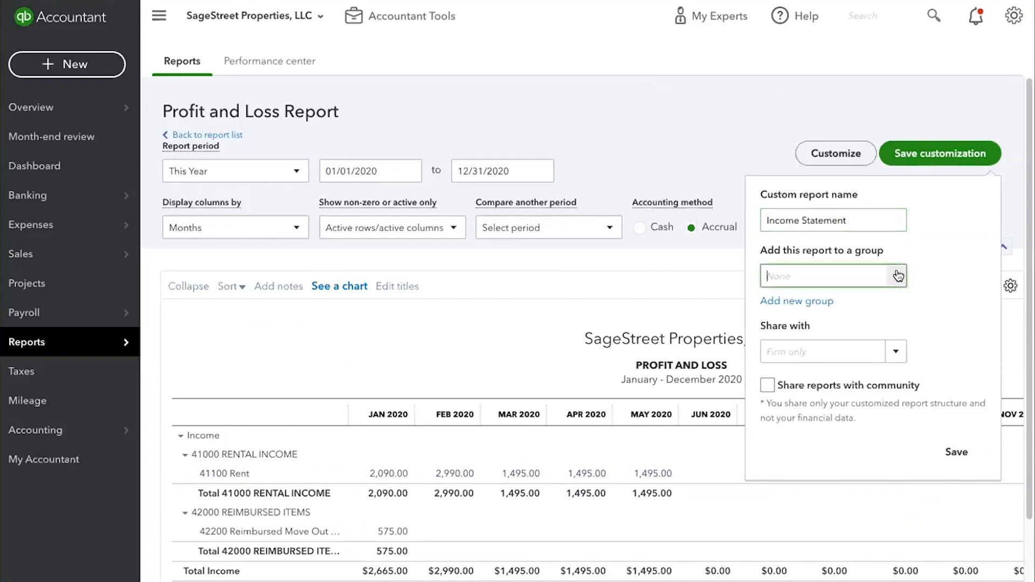
pyautogui.click(820, 302)
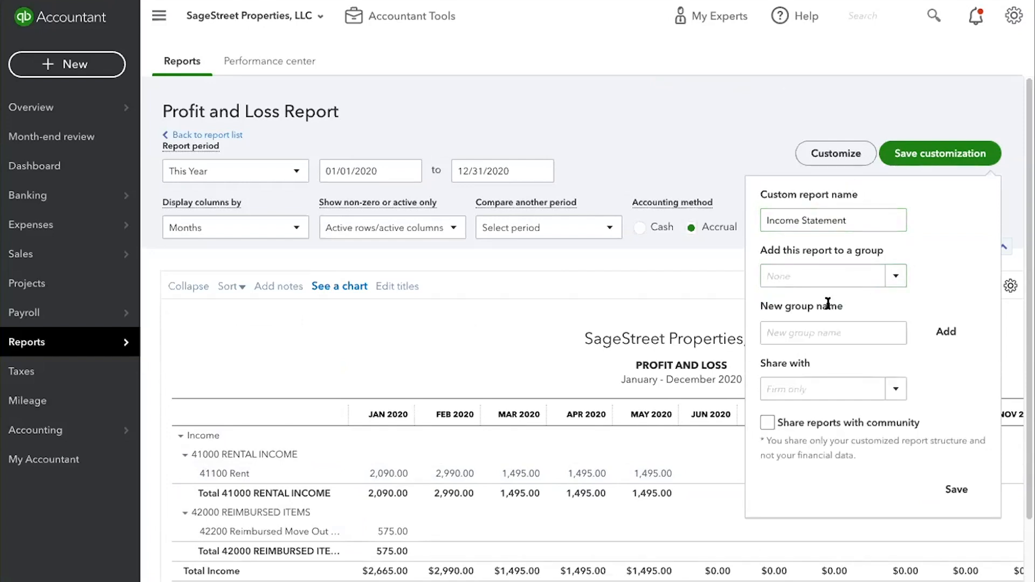
pyautogui.click(835, 328)
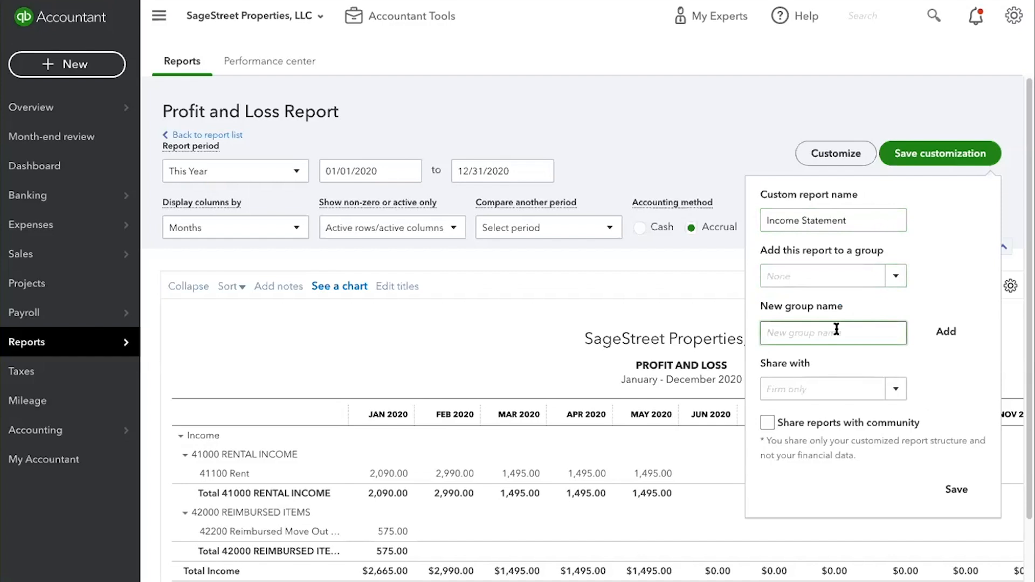
pyautogui.write('Month End Reports')
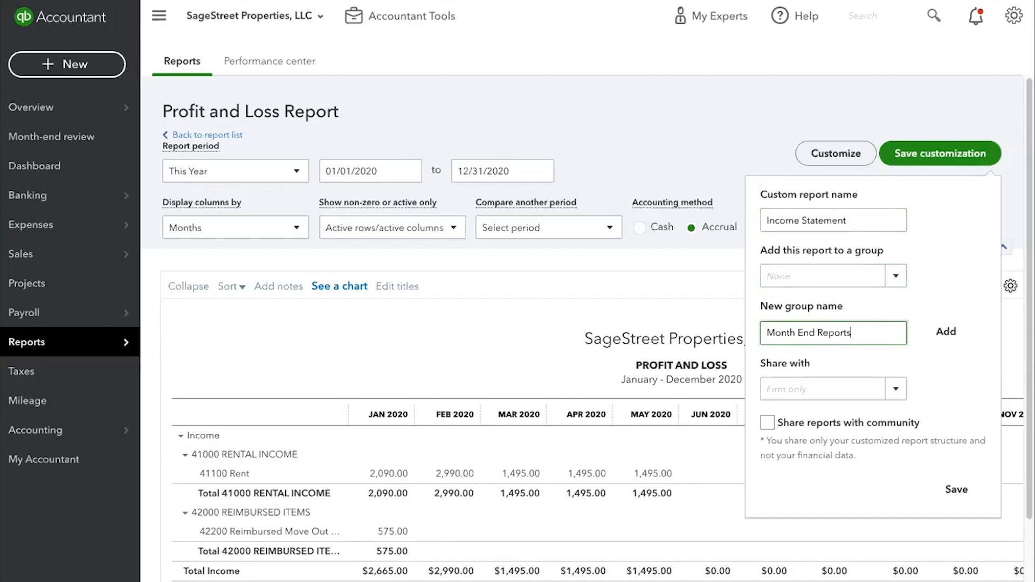
pyautogui.click(945, 332)
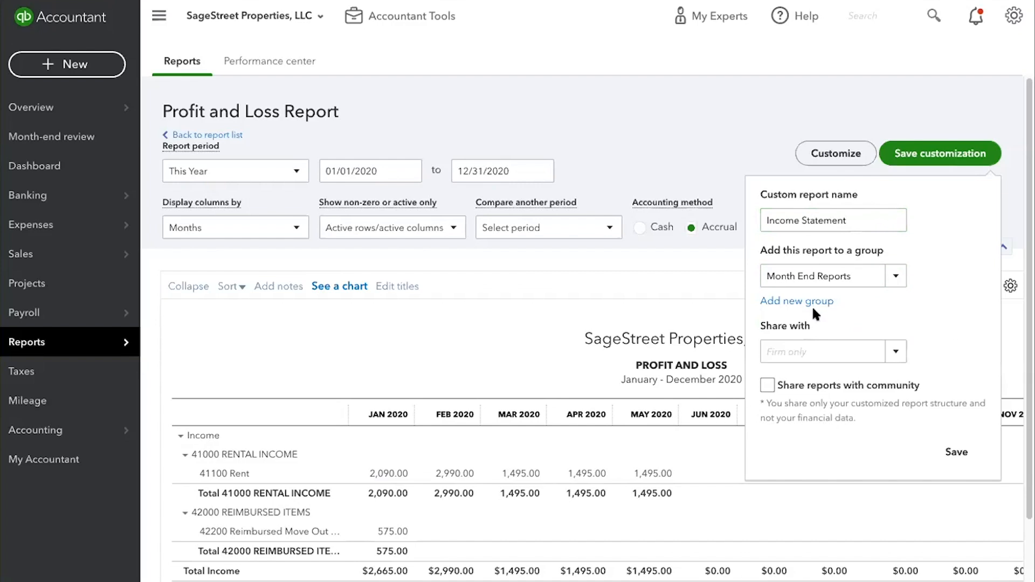
pyautogui.click(957, 453)
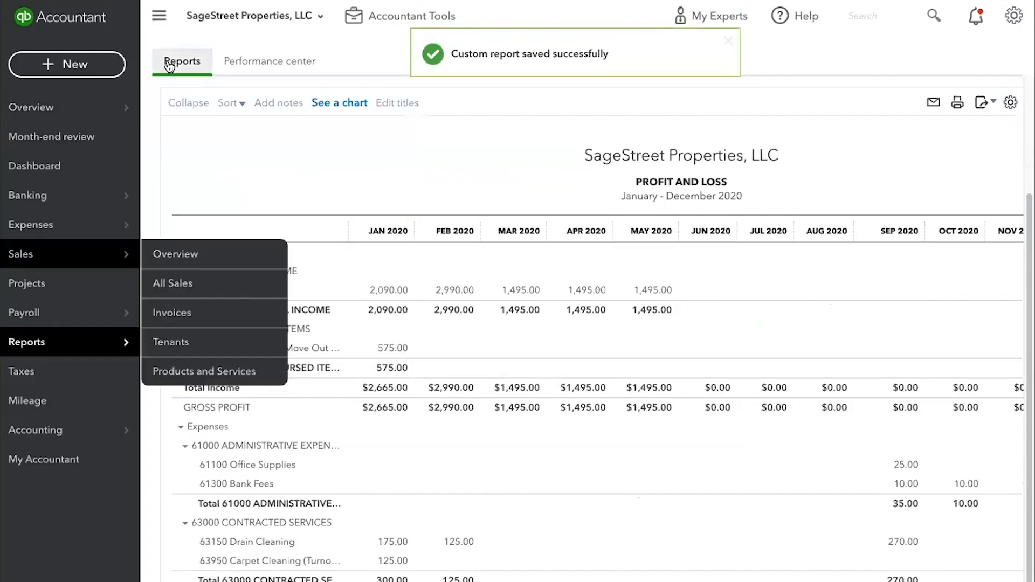
# Rename the saved Income Statement custom report as 12 Month Income Statement.
pyautogui.click(168, 64)
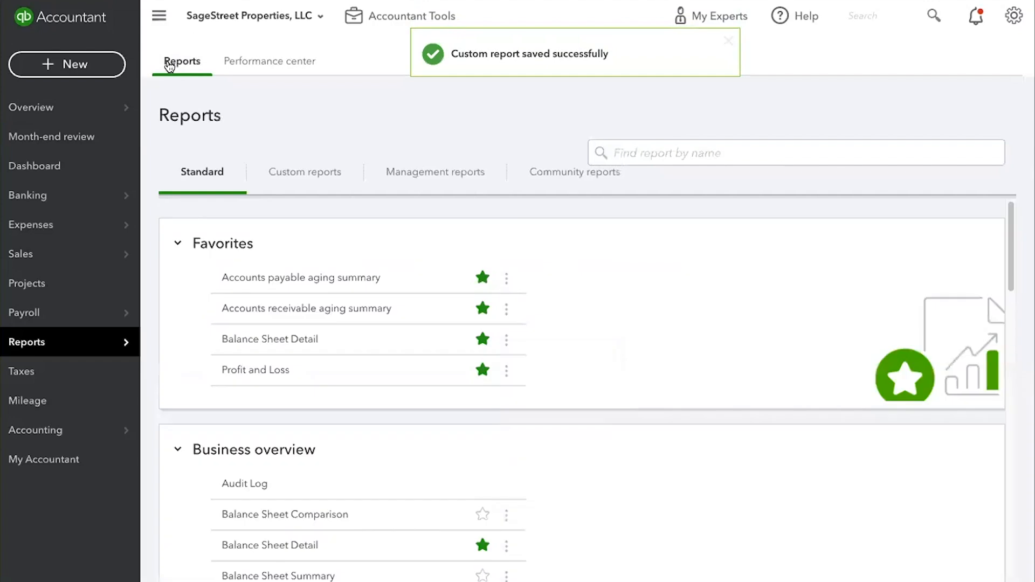
pyautogui.click(307, 179)
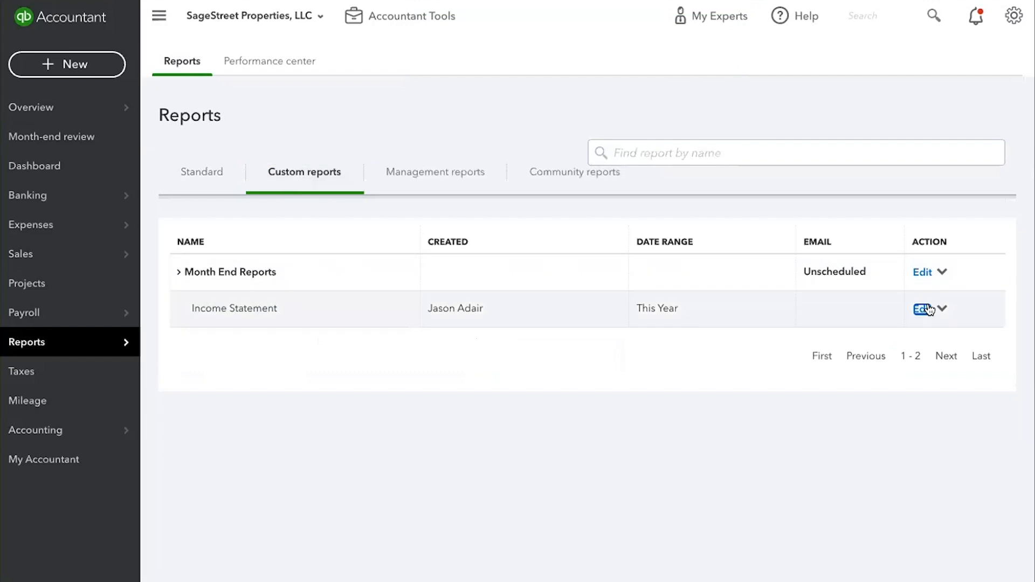
pyautogui.click(923, 309)
pyautogui.moveTo(17, 84); pyautogui.dragTo(48, 72)
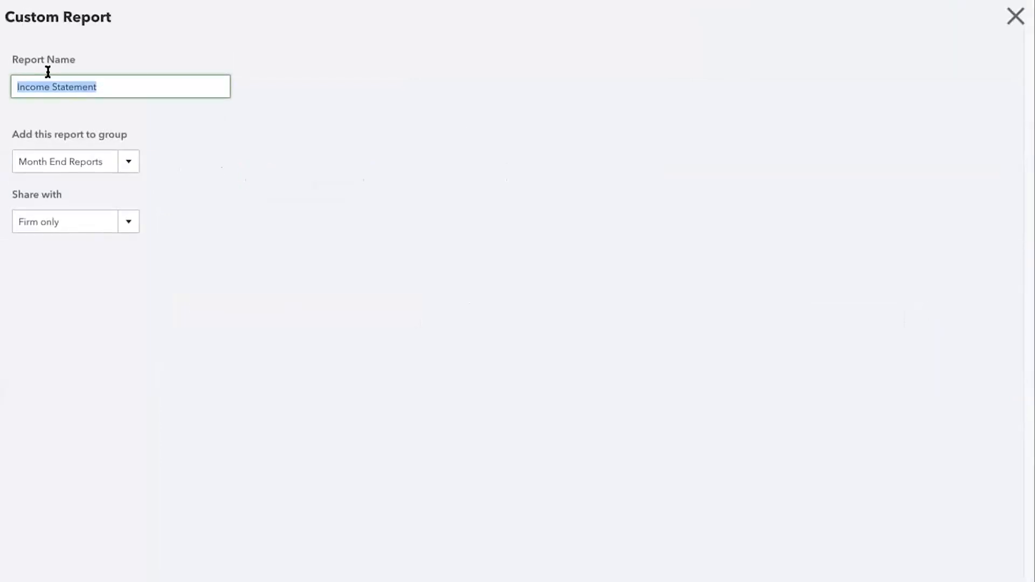
pyautogui.press('Left')
pyautogui.write('12 Month')
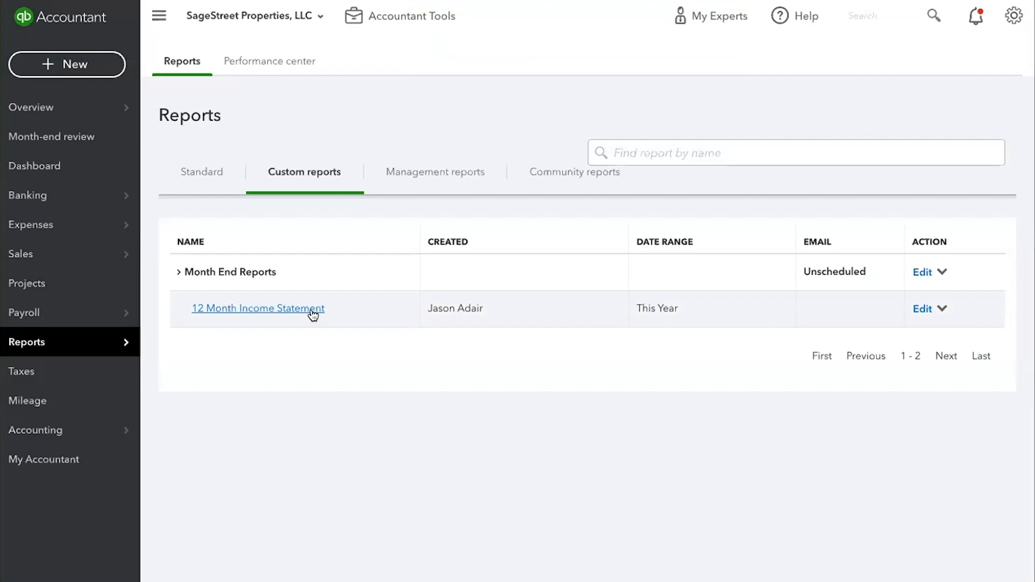
# Reopen the favorite Profit and Loss report from the standard reports and run it for This Month.
pyautogui.click(198, 172)
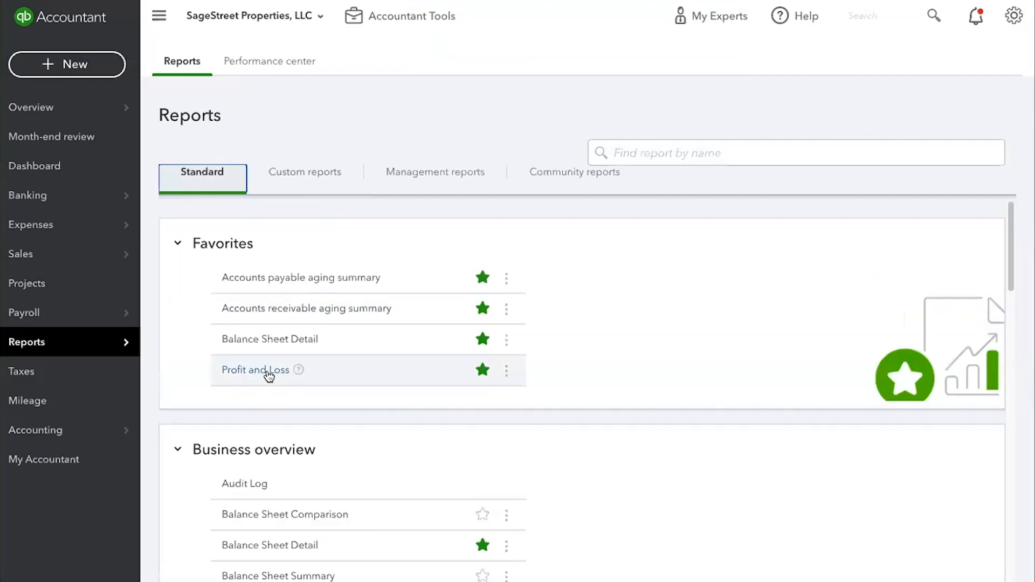
pyautogui.click(267, 374)
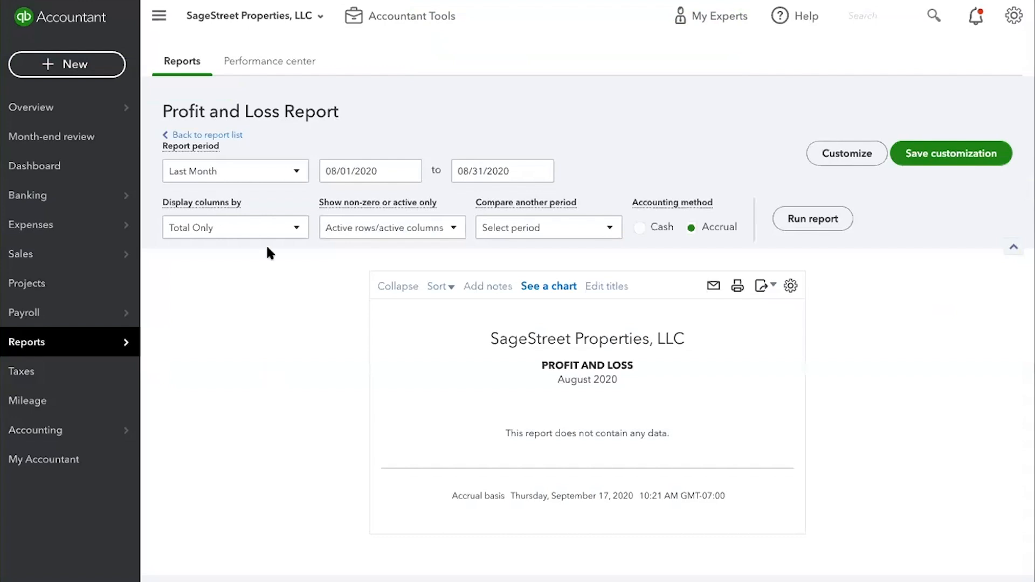
pyautogui.click(297, 172)
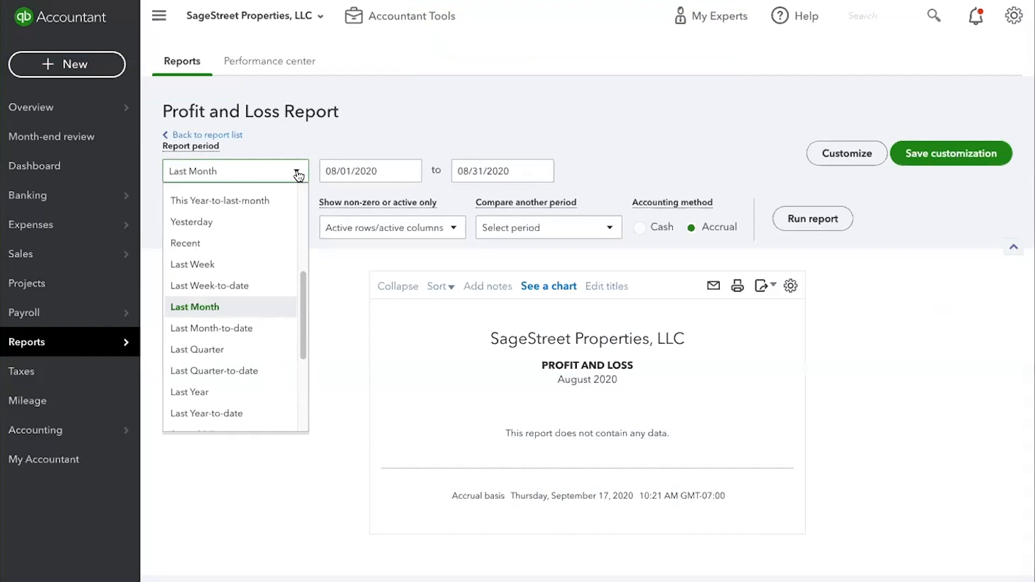
pyautogui.moveTo(301, 318); pyautogui.dragTo(303, 210)
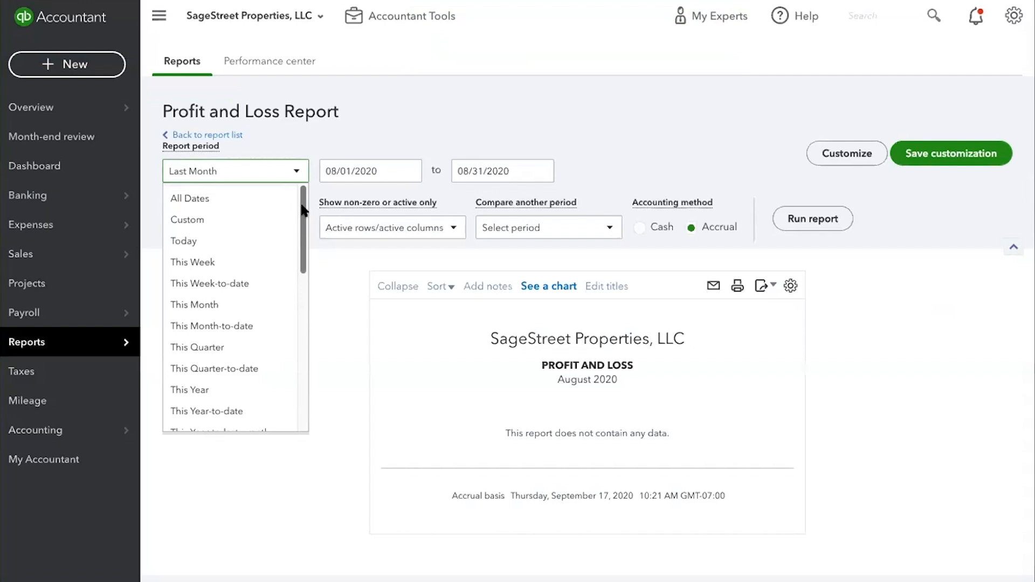
pyautogui.click(206, 304)
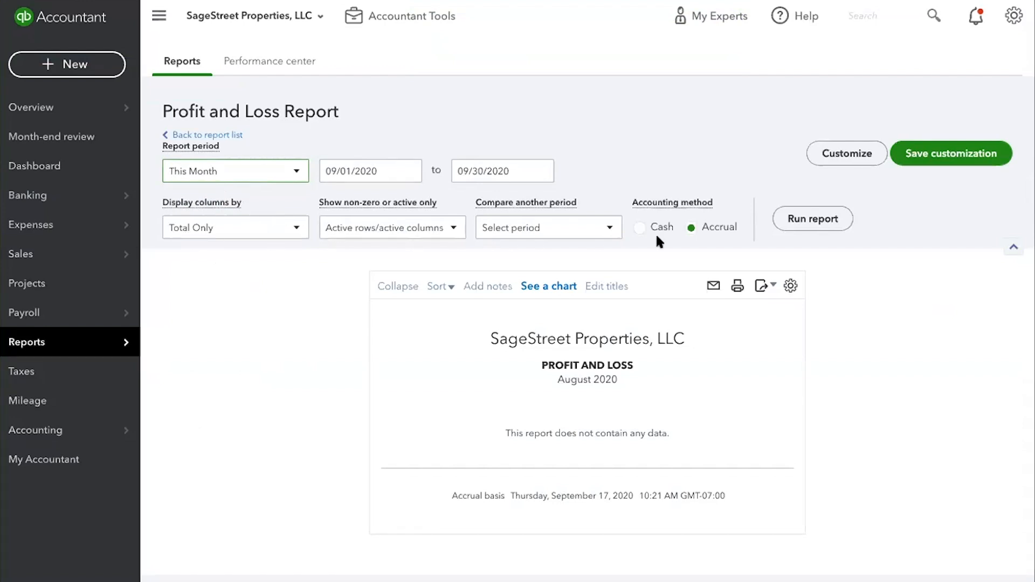
pyautogui.click(792, 218)
pyautogui.scroll(-3, 804, 213)
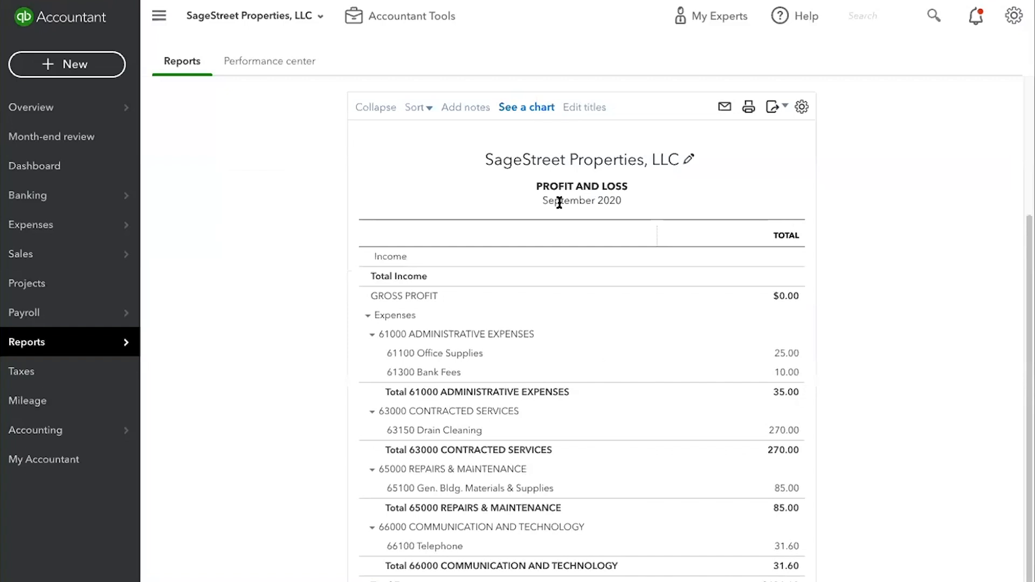
# Change the report's heading title from Profit and Loss to Income Statement.
pyautogui.click(689, 160)
pyautogui.click(615, 198)
pyautogui.tripleClick(614, 198)
pyautogui.write('In')
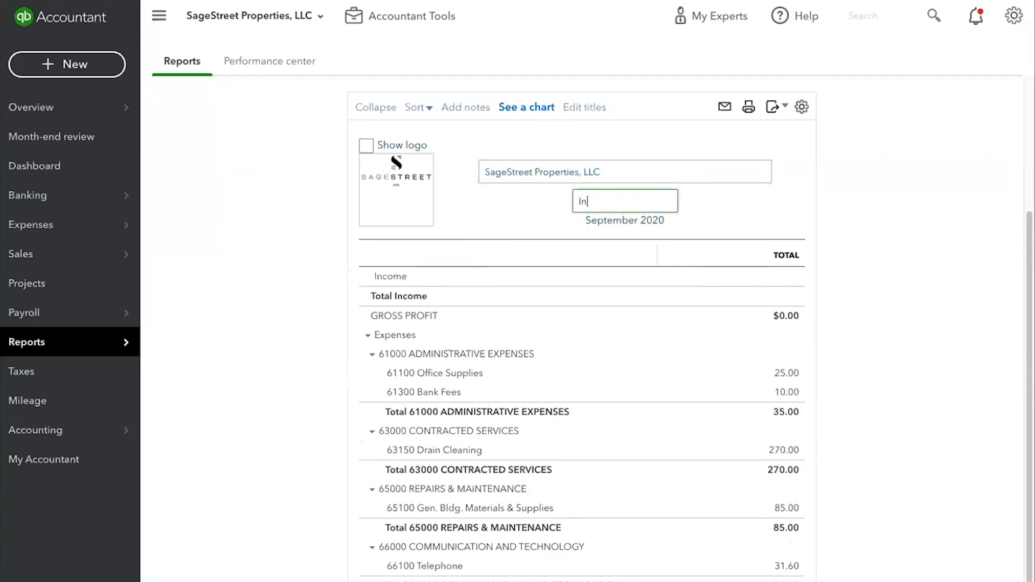
pyautogui.write('come Sts')
pyautogui.press('BackSpace')
pyautogui.press('BackSpace')
pyautogui.write('tatement')
pyautogui.click(878, 198)
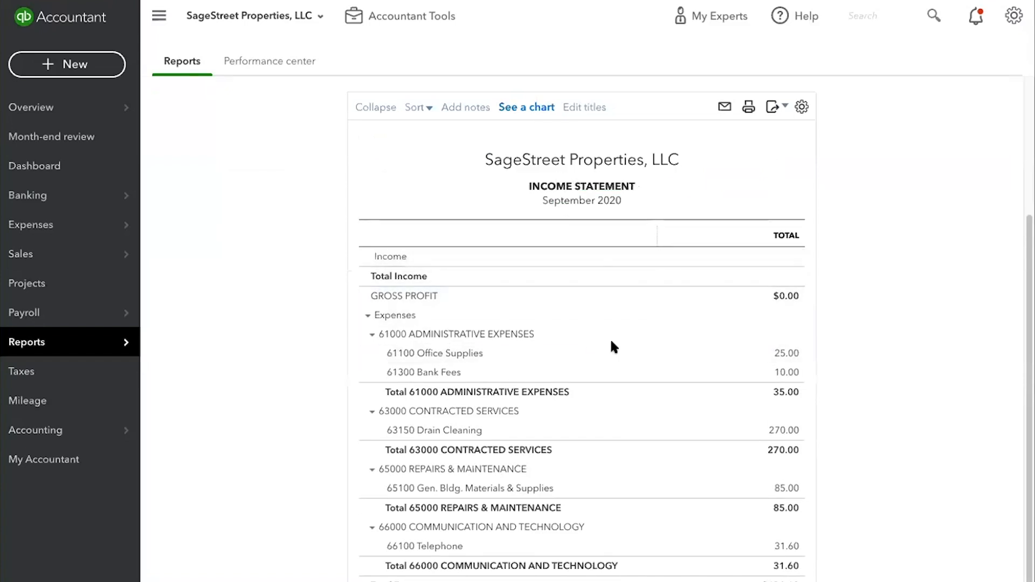
# Save the retitled report as a custom report named Monthly Income Statement in the Month End Reports group.
pyautogui.scroll(2, 611, 345)
pyautogui.scroll(-3, 611, 353)
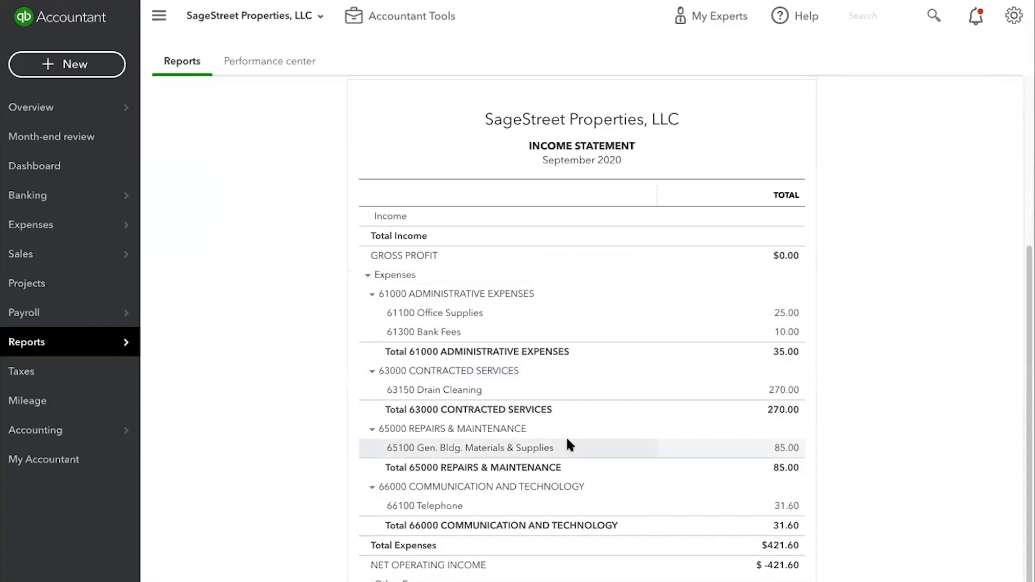
pyautogui.scroll(4, 567, 436)
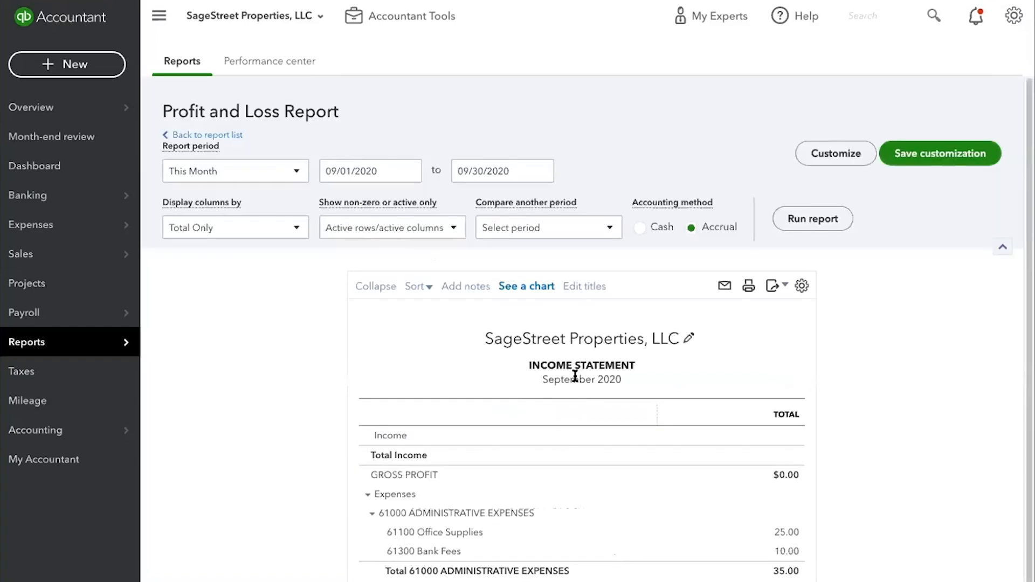
pyautogui.scroll(-3, 629, 432)
pyautogui.scroll(2, 576, 302)
pyautogui.scroll(1, 575, 297)
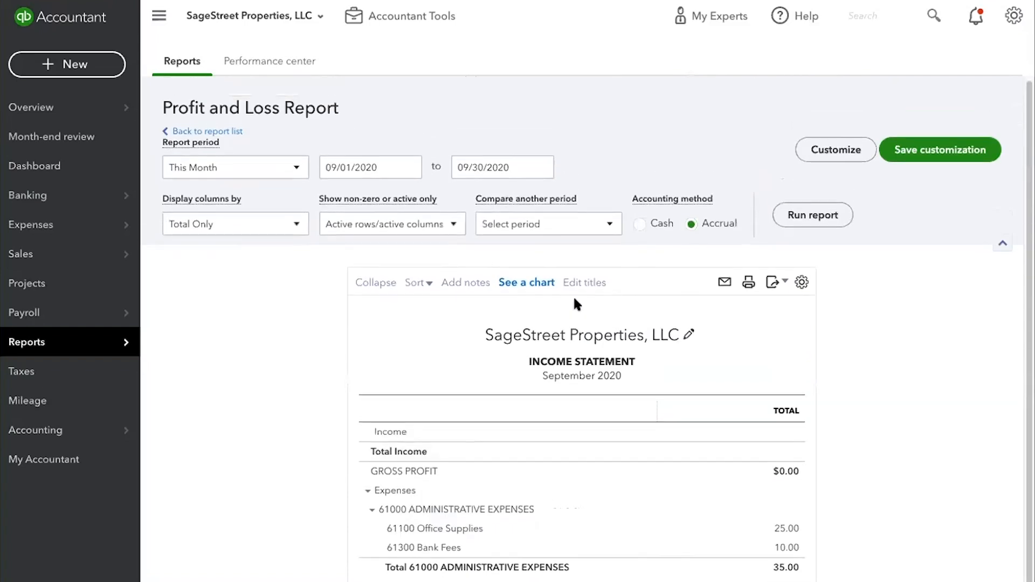
pyautogui.click(913, 156)
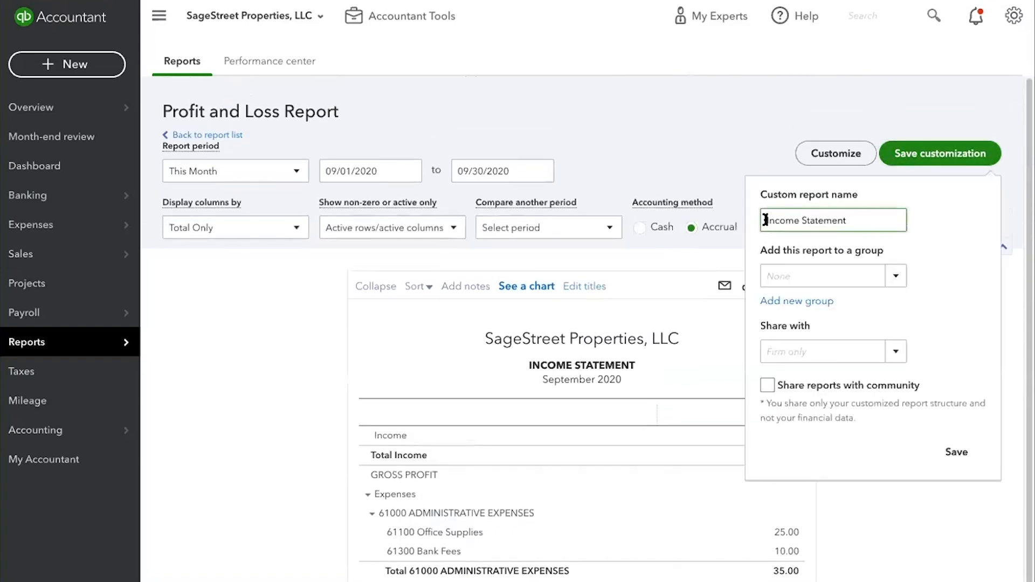
pyautogui.write('nthly')
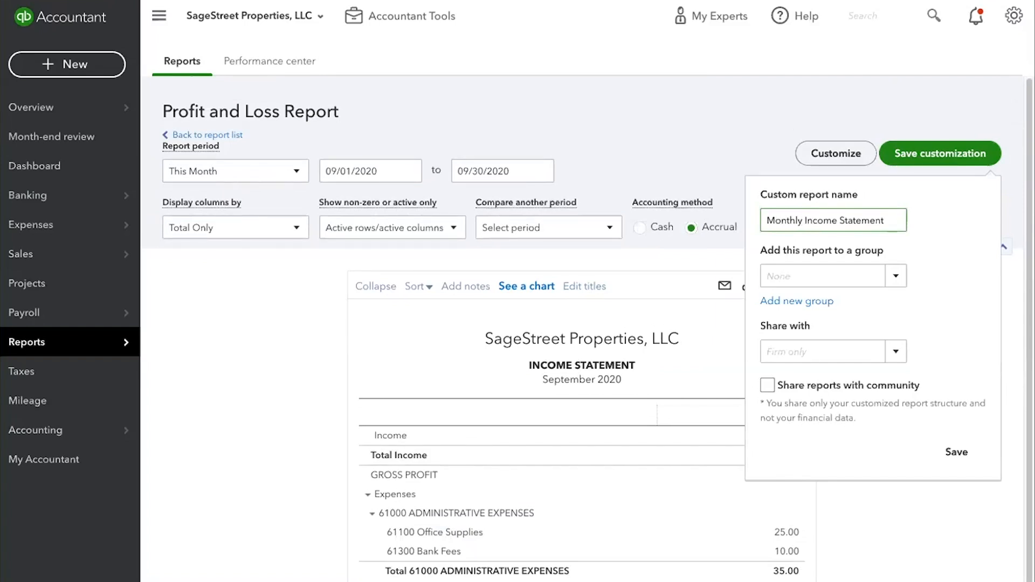
pyautogui.click(832, 274)
pyautogui.click(826, 301)
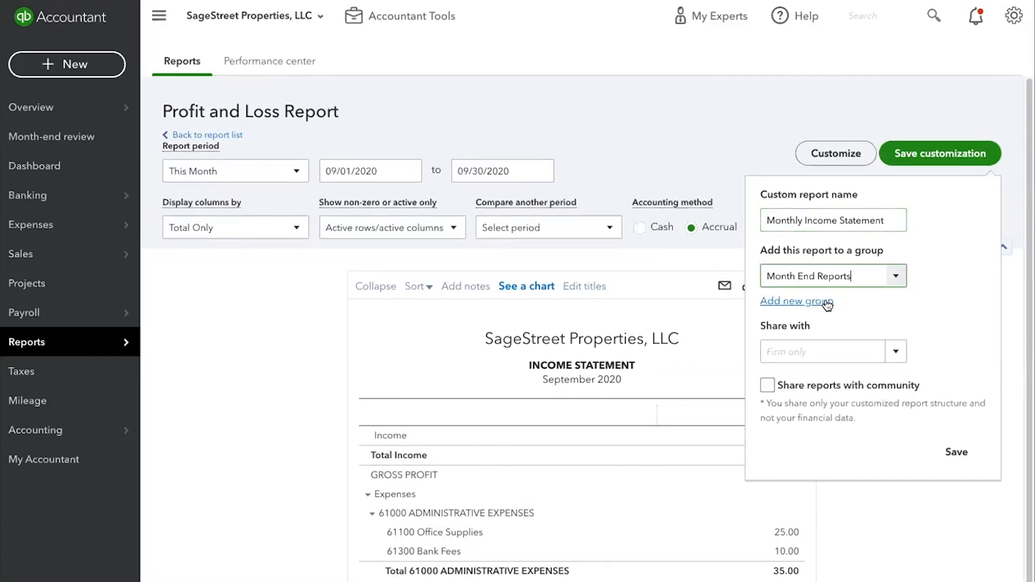
pyautogui.click(955, 453)
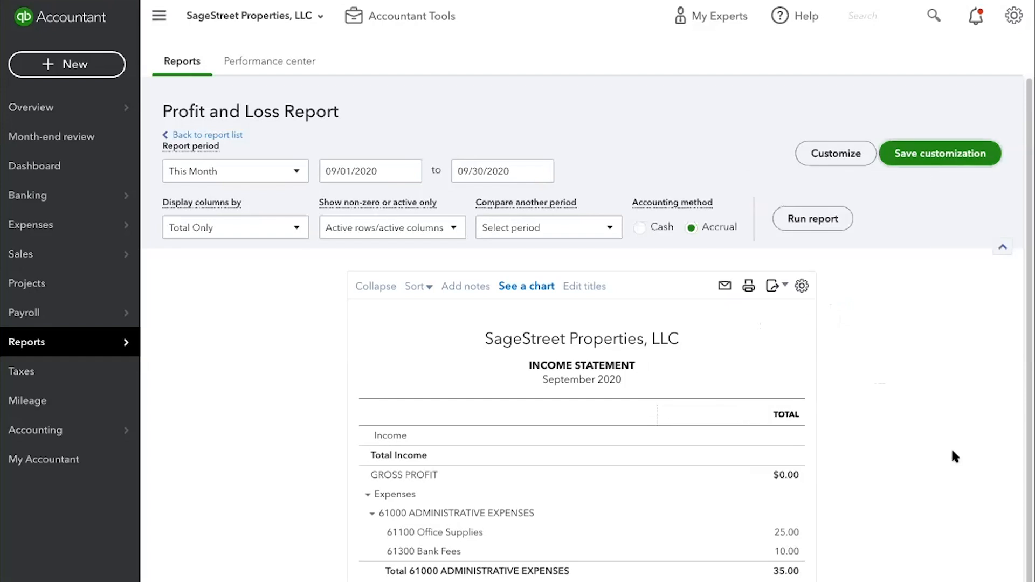
# Open the Monthly Income Statement from the custom reports and review its settings, title and expense figures.
pyautogui.scroll(-3, 280, 104)
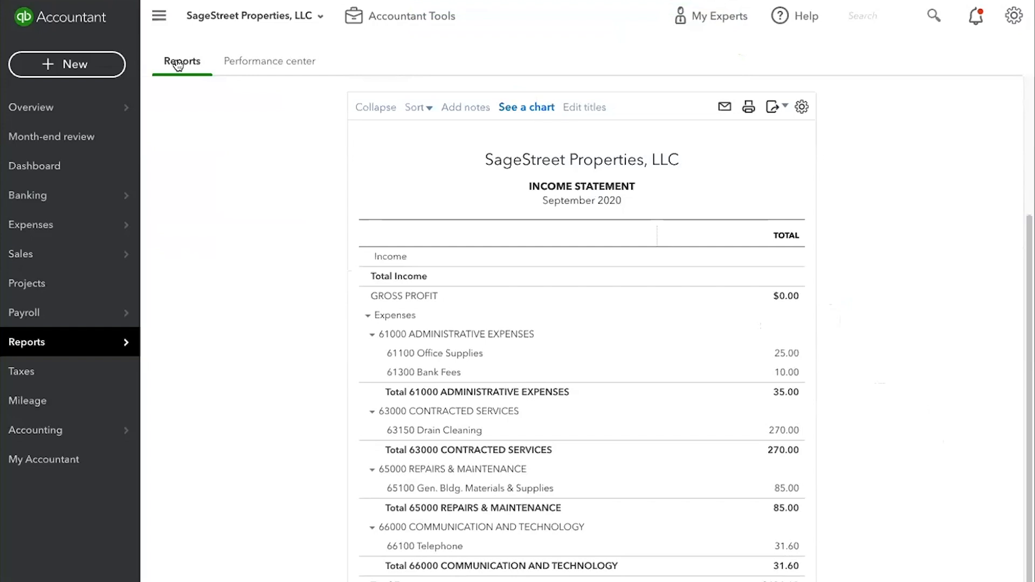
pyautogui.click(178, 64)
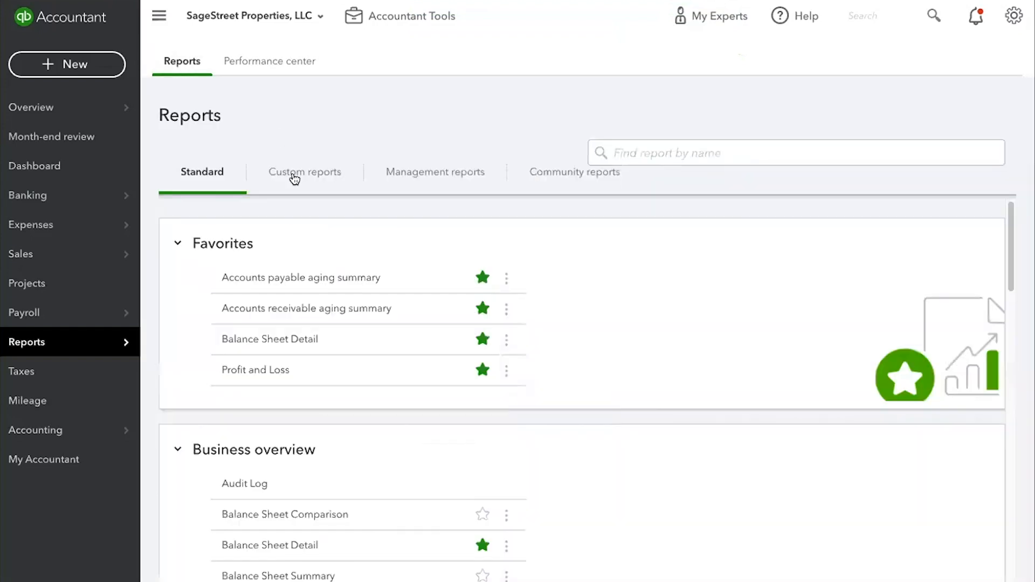
pyautogui.click(293, 179)
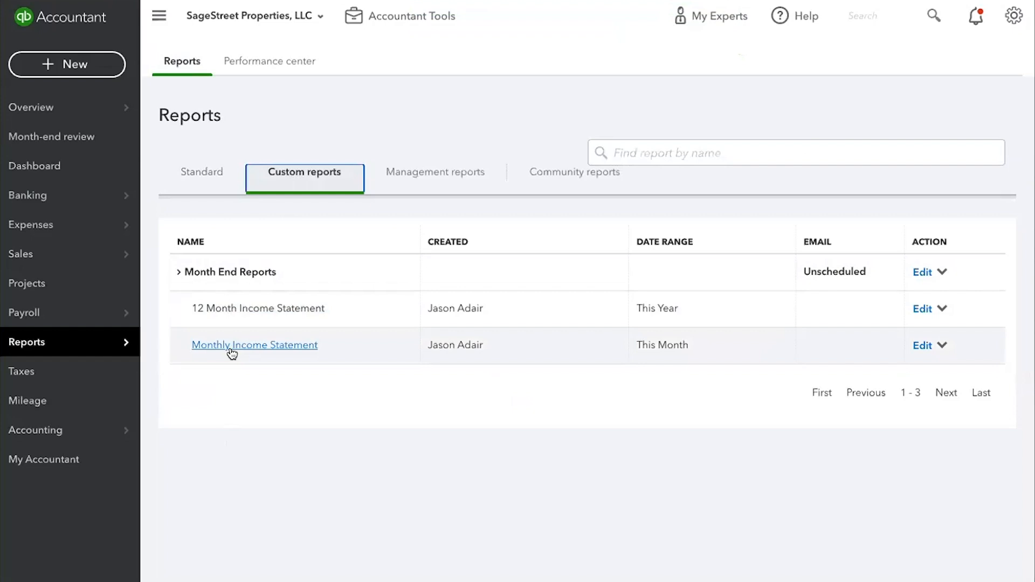
pyautogui.click(284, 348)
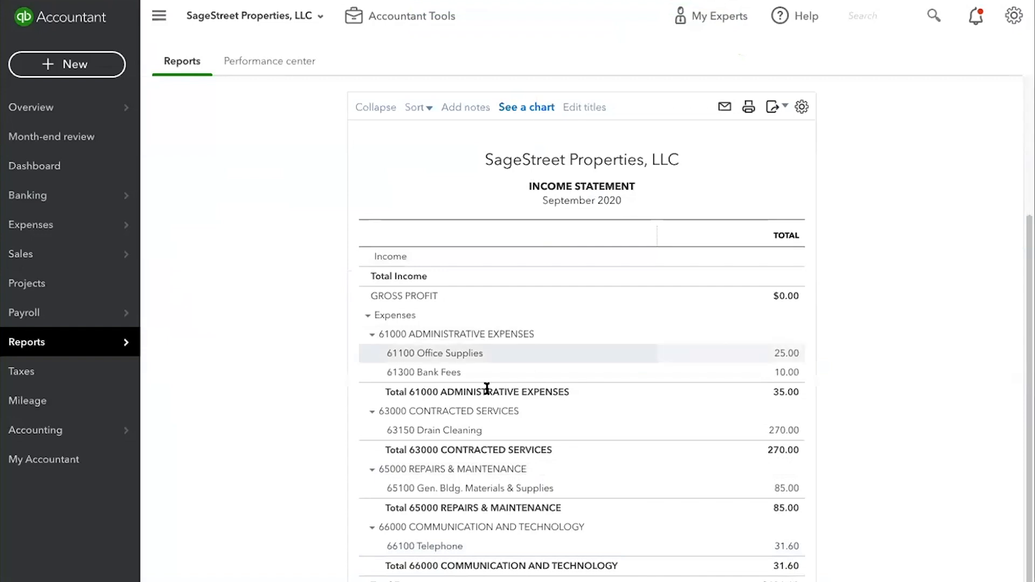
pyautogui.scroll(3, 487, 388)
pyautogui.scroll(-2, 286, 345)
pyautogui.scroll(2, 288, 348)
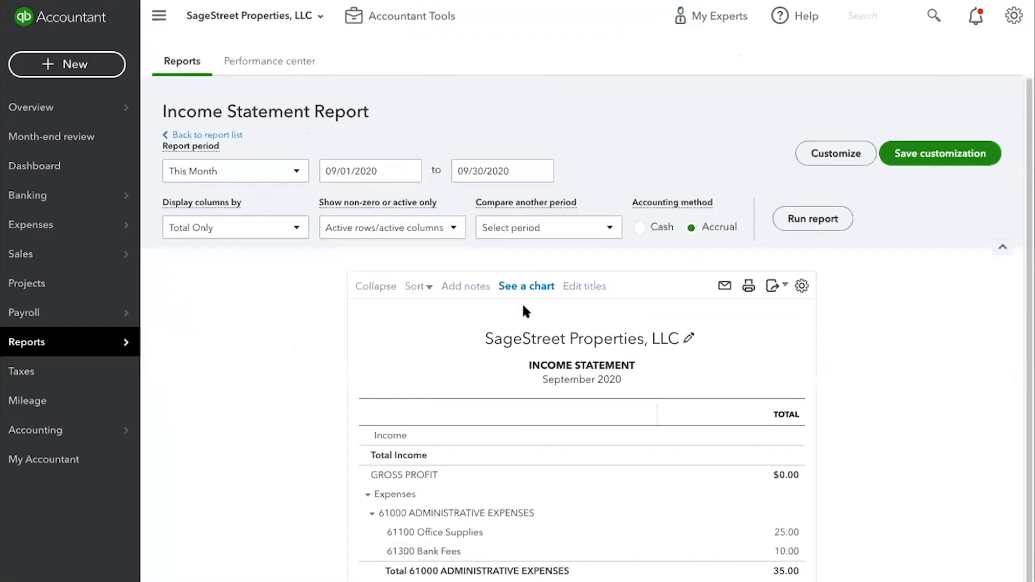
pyautogui.scroll(-3, 320, 337)
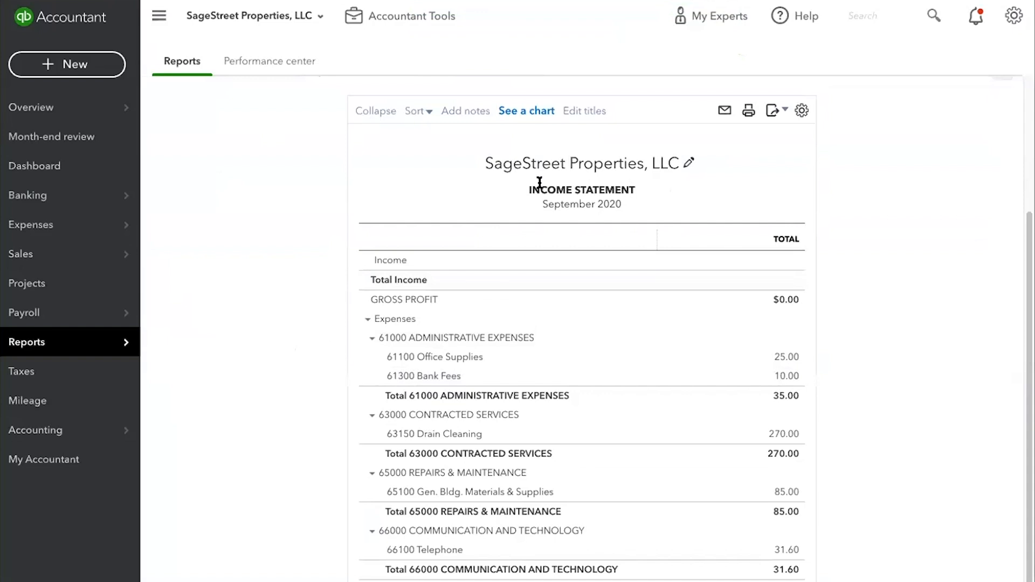
# Open the 12 Month Income Statement from the custom reports and review its settings and monthly figures.
pyautogui.scroll(-1, 467, 273)
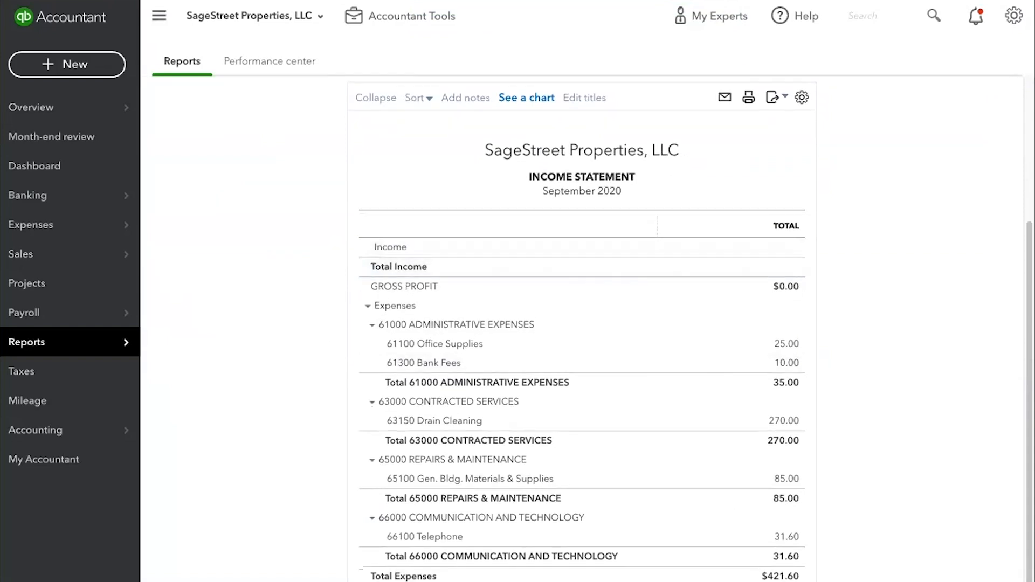
pyautogui.scroll(4, 582, 329)
pyautogui.click(178, 63)
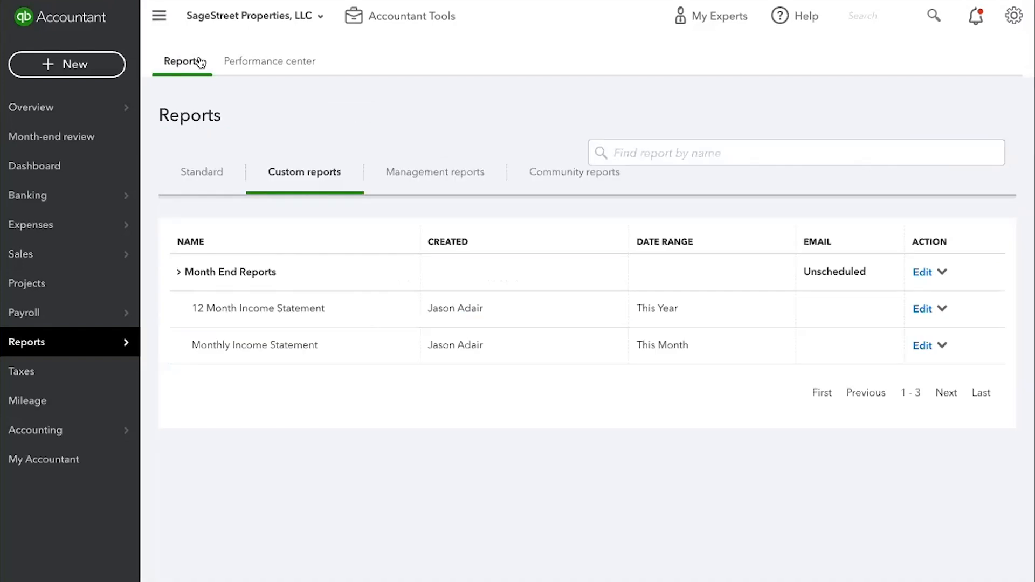
pyautogui.click(273, 309)
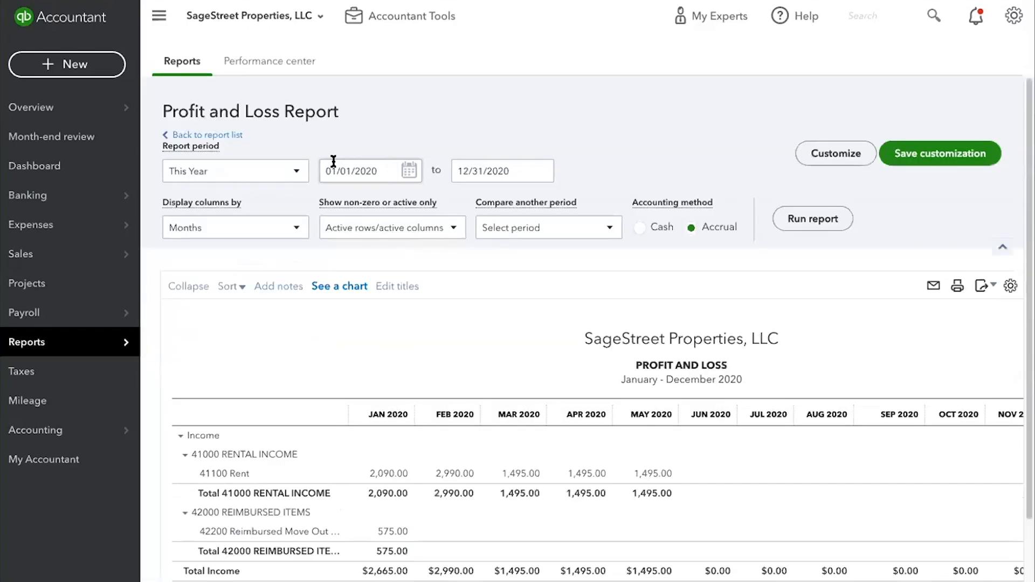
pyautogui.scroll(-5, 438, 323)
pyautogui.scroll(4, 439, 356)
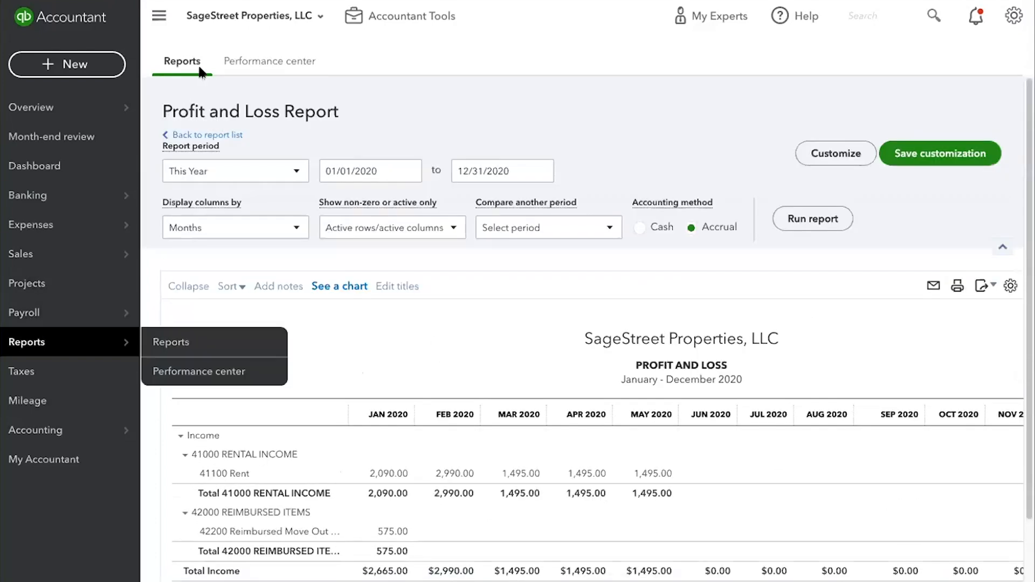
# Open the favorite Balance Sheet Detail report from the standard reports to check its layout.
pyautogui.click(162, 341)
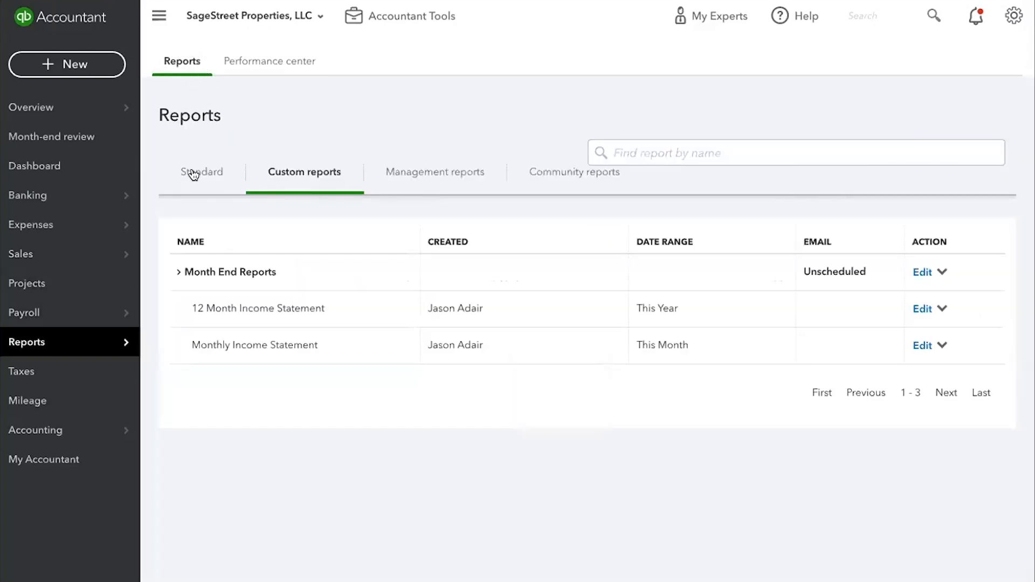
pyautogui.click(194, 174)
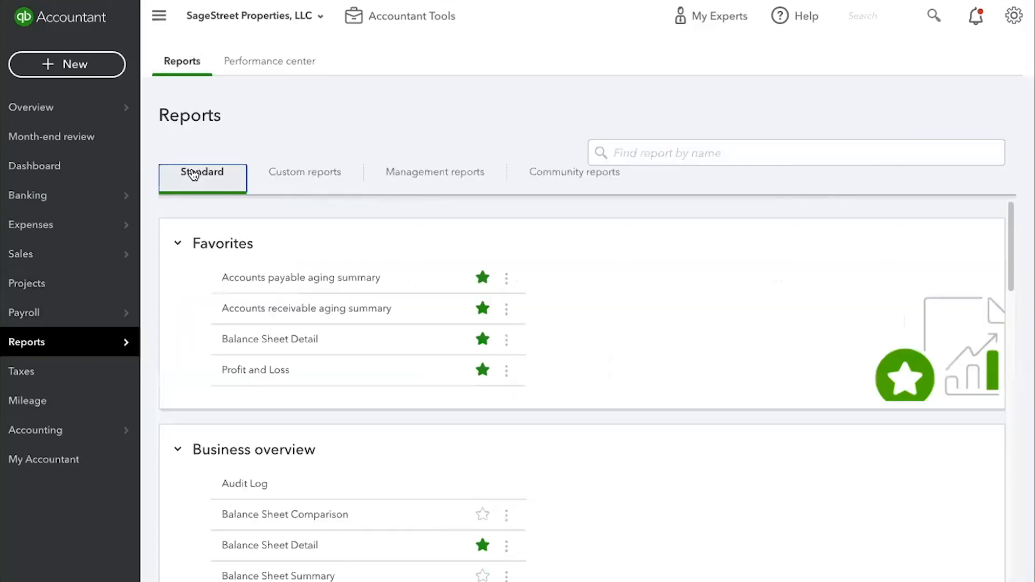
pyautogui.click(253, 340)
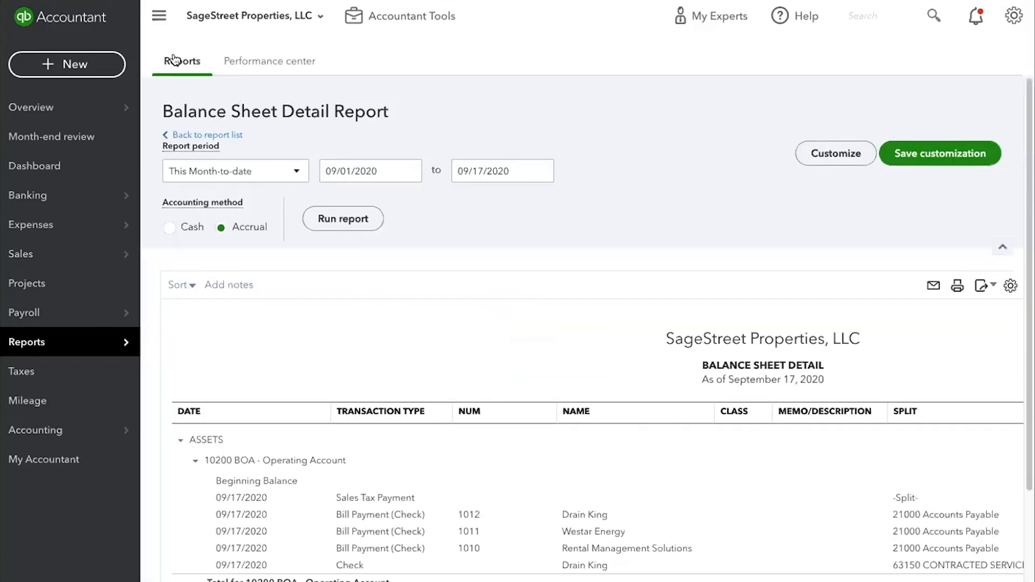
# Replace Balance Sheet Detail with the plain Balance Sheet report among the favorite standard reports.
pyautogui.click(177, 64)
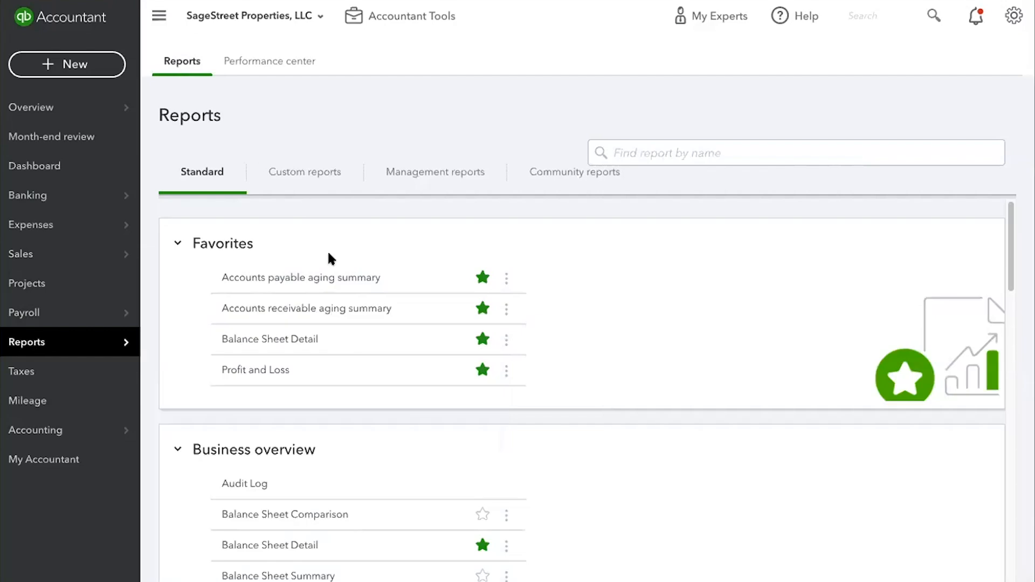
pyautogui.click(475, 342)
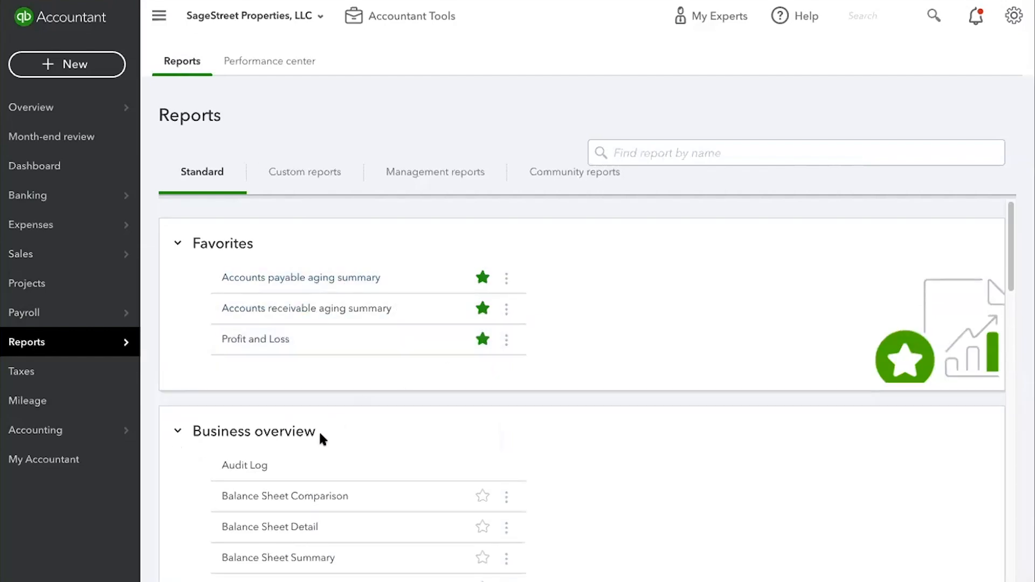
pyautogui.scroll(-1, 318, 420)
pyautogui.click(481, 521)
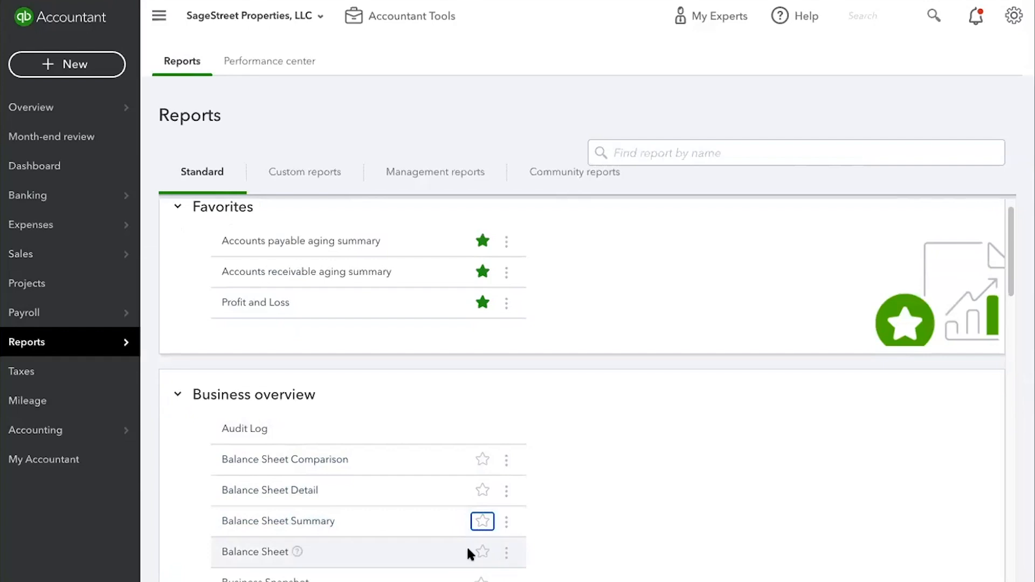
pyautogui.click(479, 553)
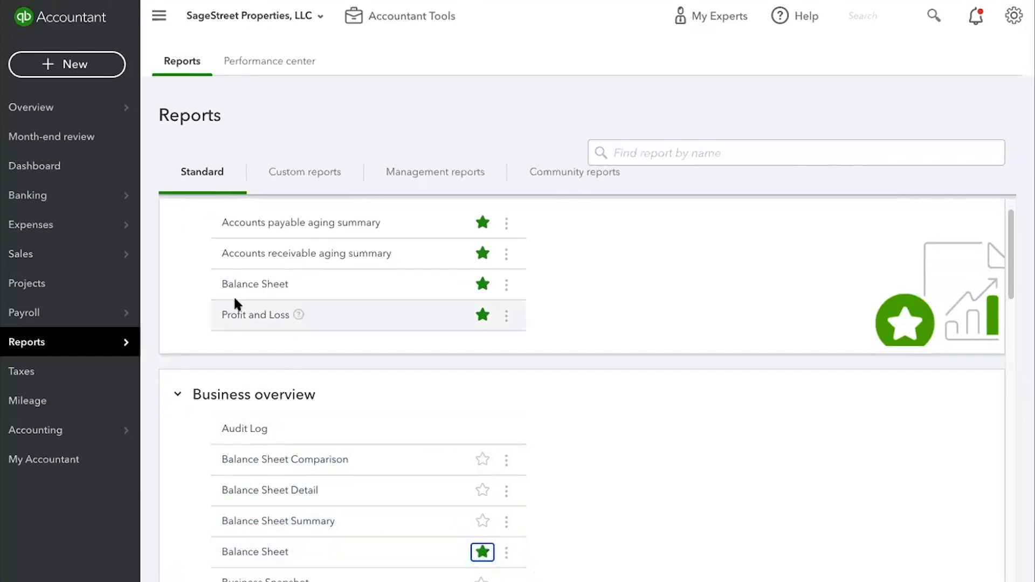
# Run the favorite Balance Sheet report for This Month and review its asset and liability accounts.
pyautogui.click(241, 283)
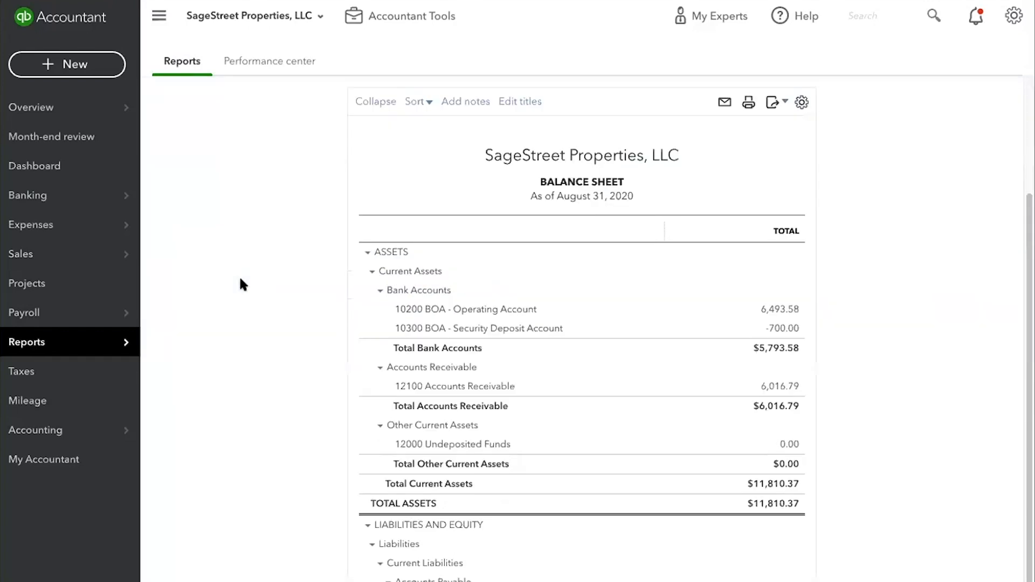
pyautogui.click(229, 174)
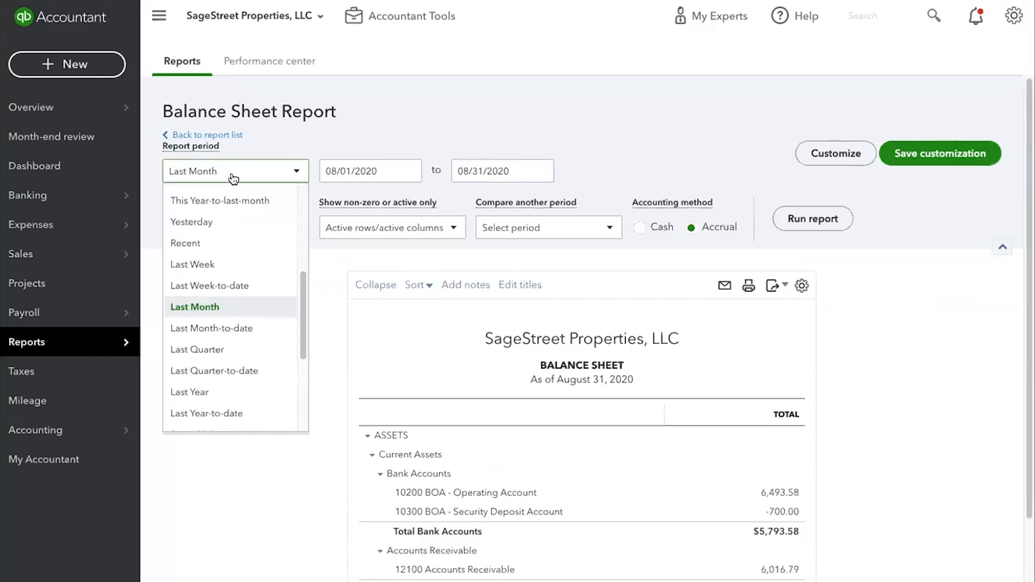
pyautogui.scroll(3, 211, 334)
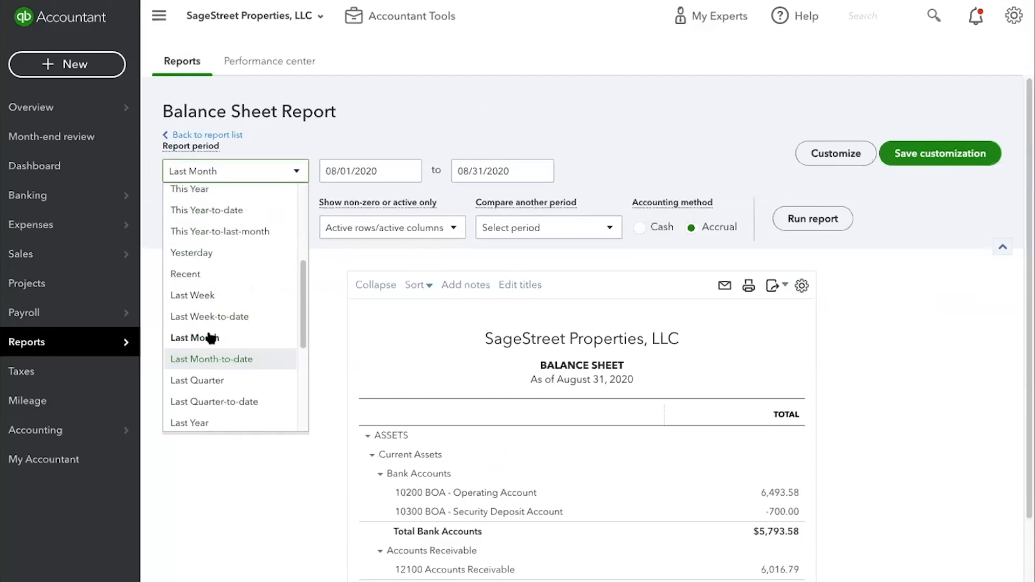
pyautogui.click(199, 200)
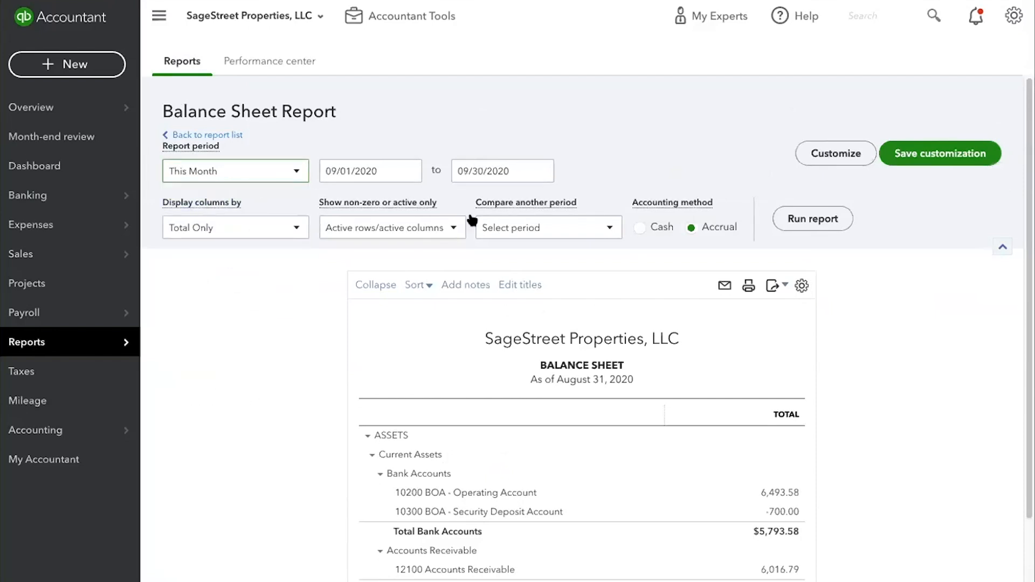
pyautogui.click(813, 218)
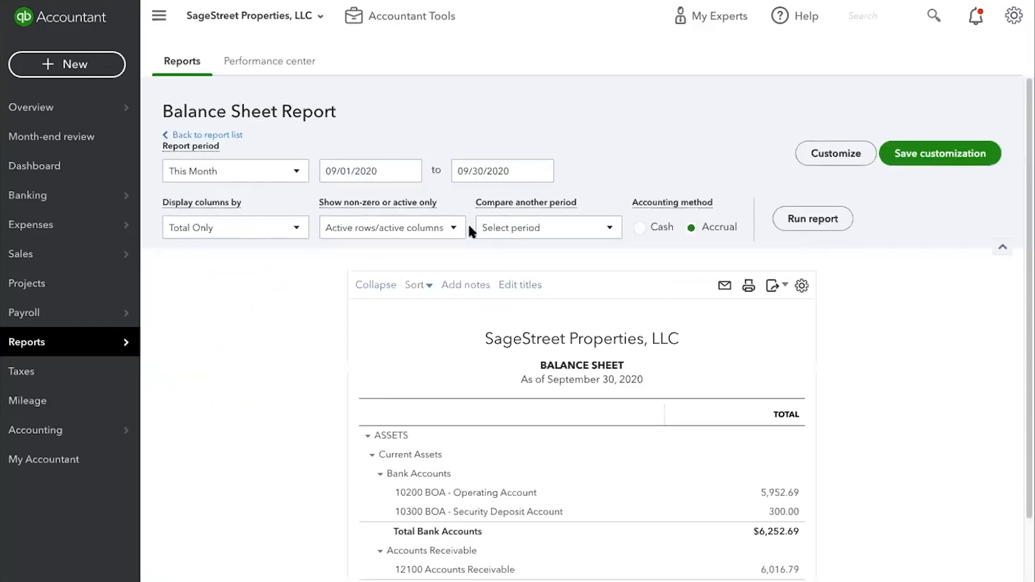
pyautogui.scroll(-2, 549, 232)
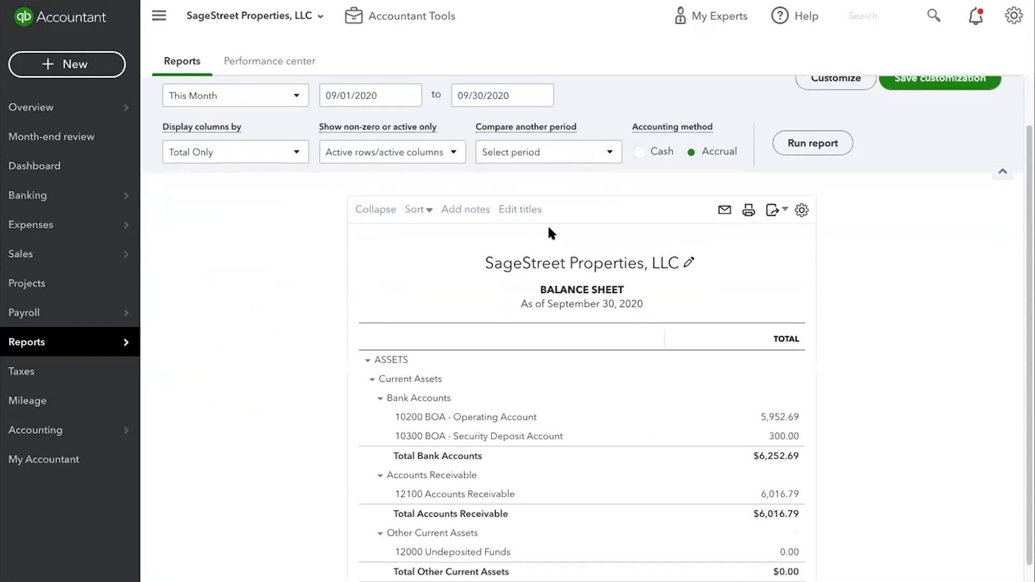
pyautogui.scroll(-1, 536, 302)
pyautogui.scroll(-3, 605, 324)
pyautogui.scroll(-3, 609, 345)
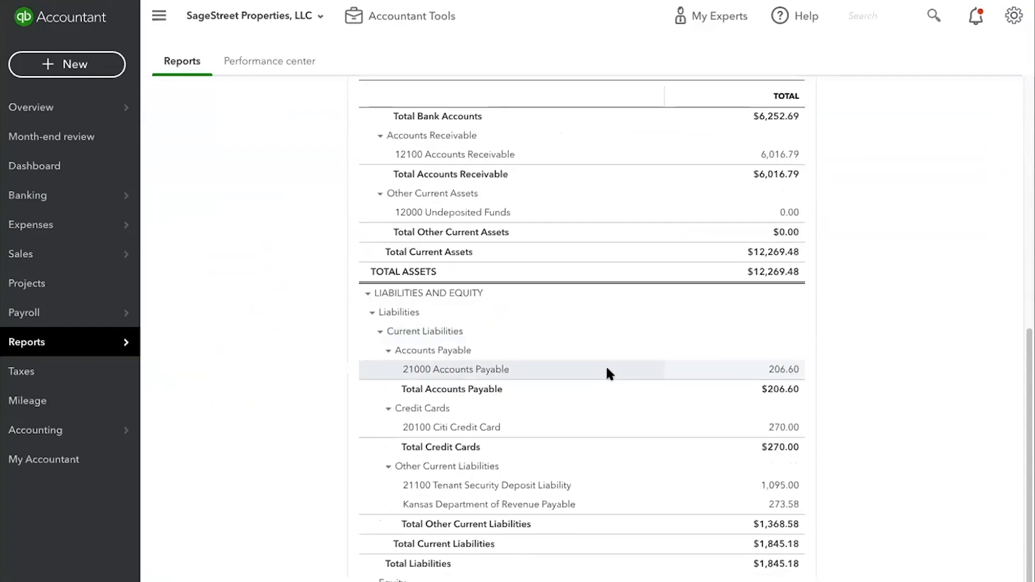
pyautogui.scroll(6, 601, 356)
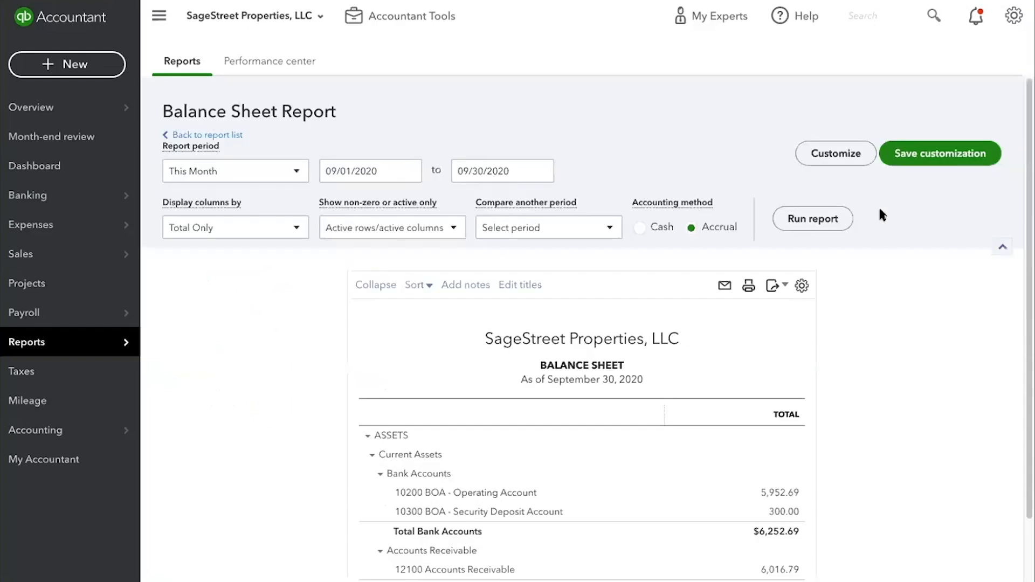
# Save the report as a custom report named Balance Sheet in the Month End Reports group.
pyautogui.click(921, 157)
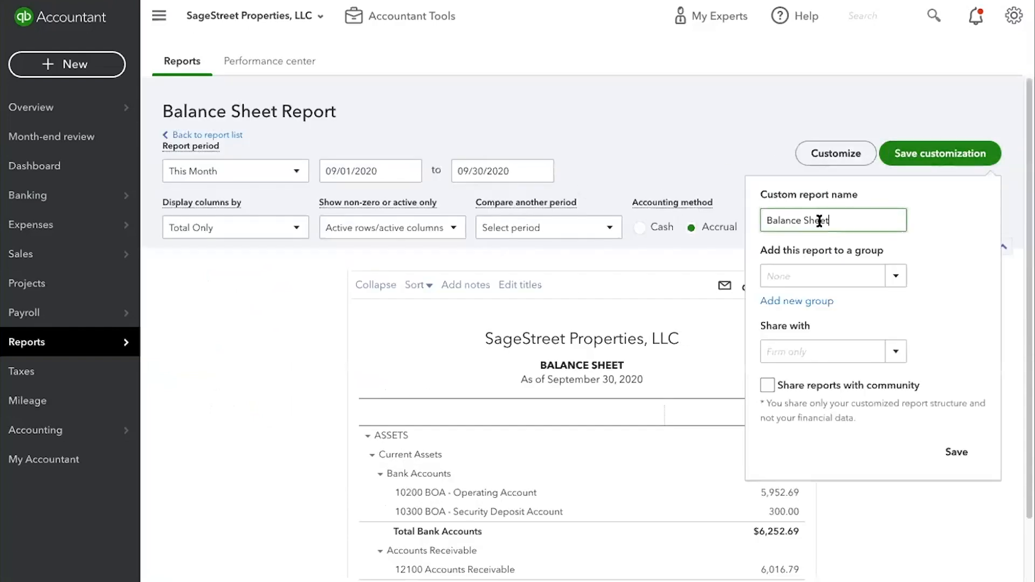
pyautogui.click(865, 280)
pyautogui.click(839, 300)
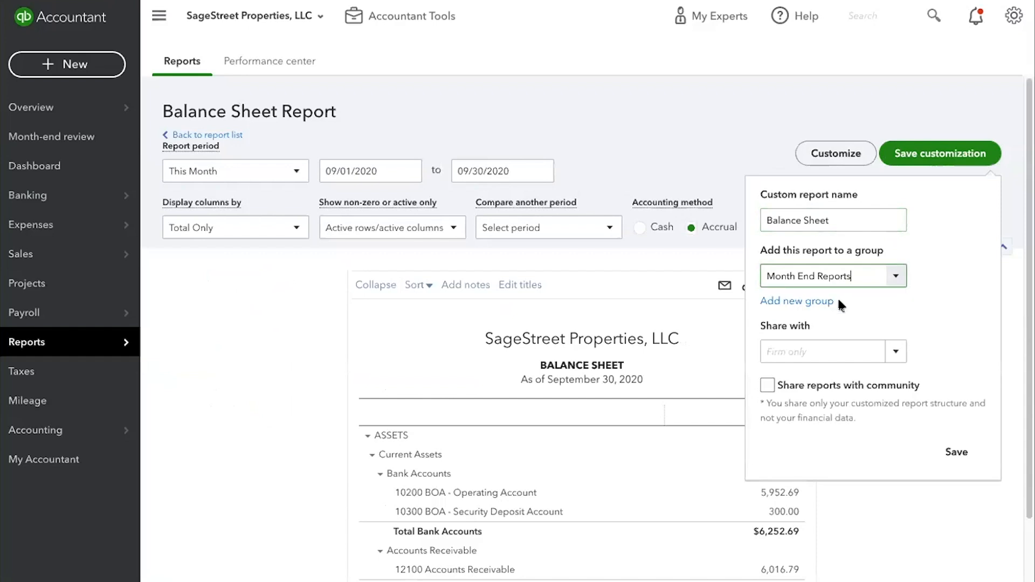
pyautogui.click(956, 454)
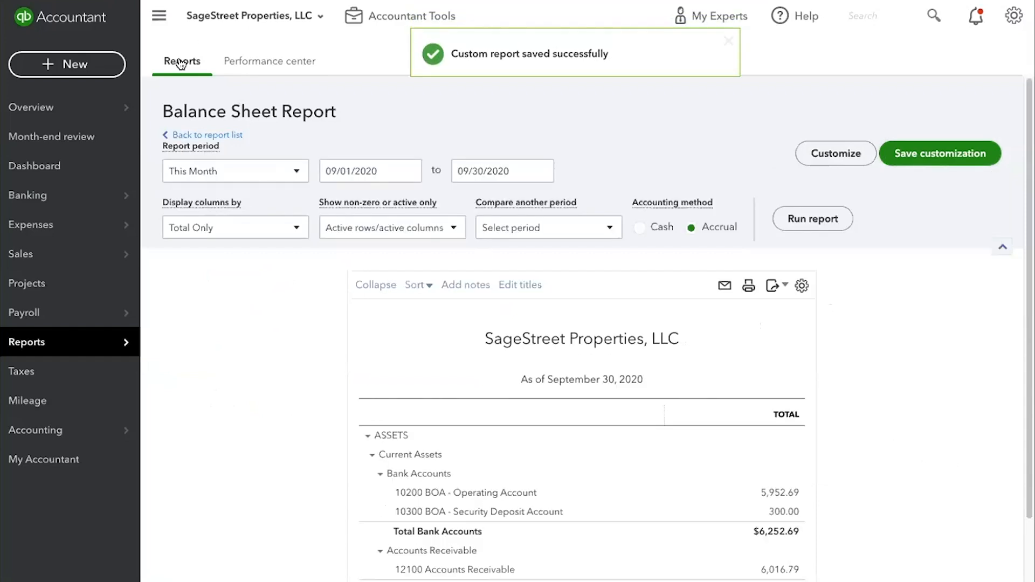
pyautogui.scroll(-3, 182, 65)
# Open the favorite Accounts receivable aging summary report from the standard reports, keeping Today as the report period.
pyautogui.click(181, 63)
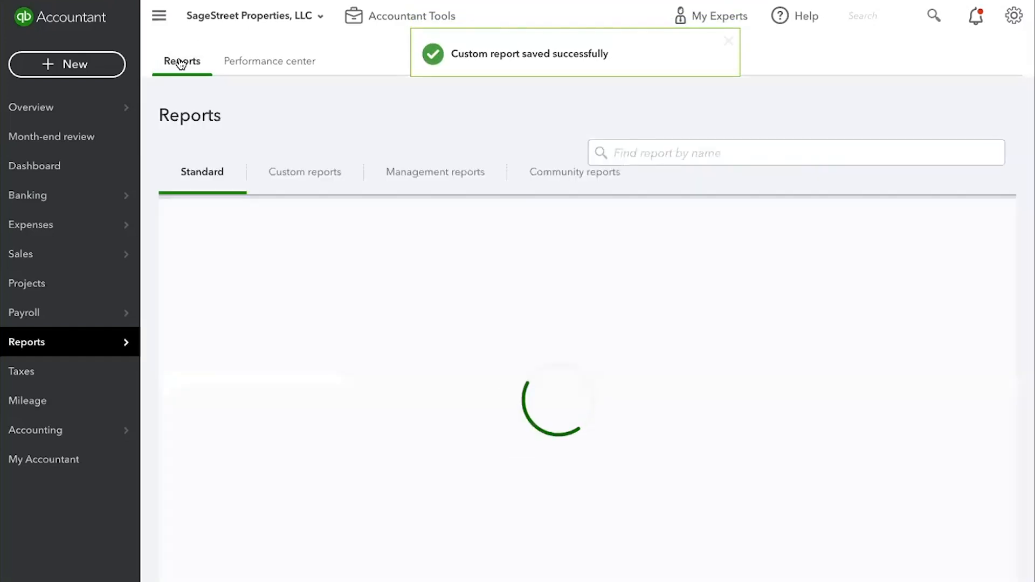
pyautogui.click(325, 309)
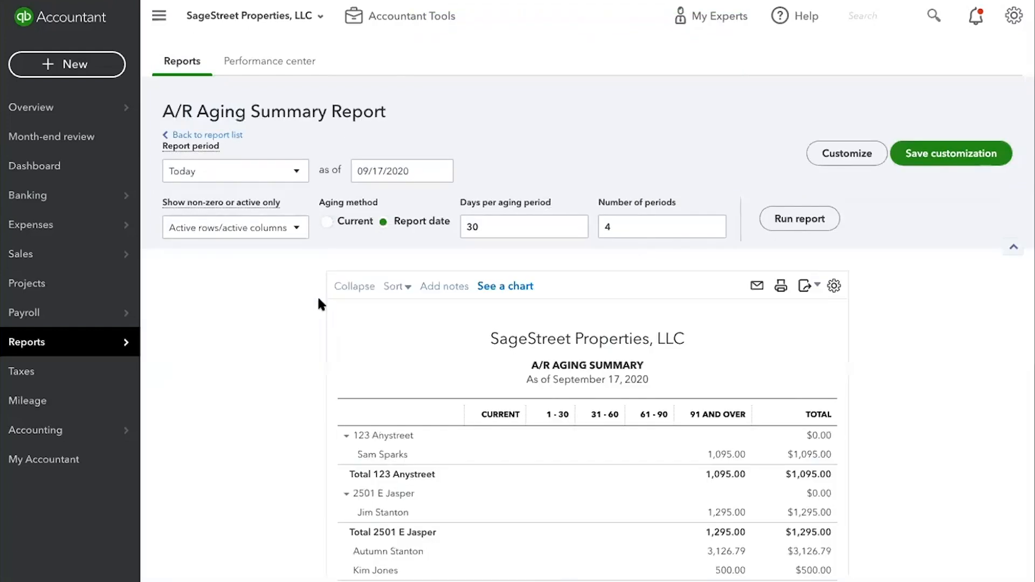
pyautogui.click(293, 176)
pyautogui.click(293, 174)
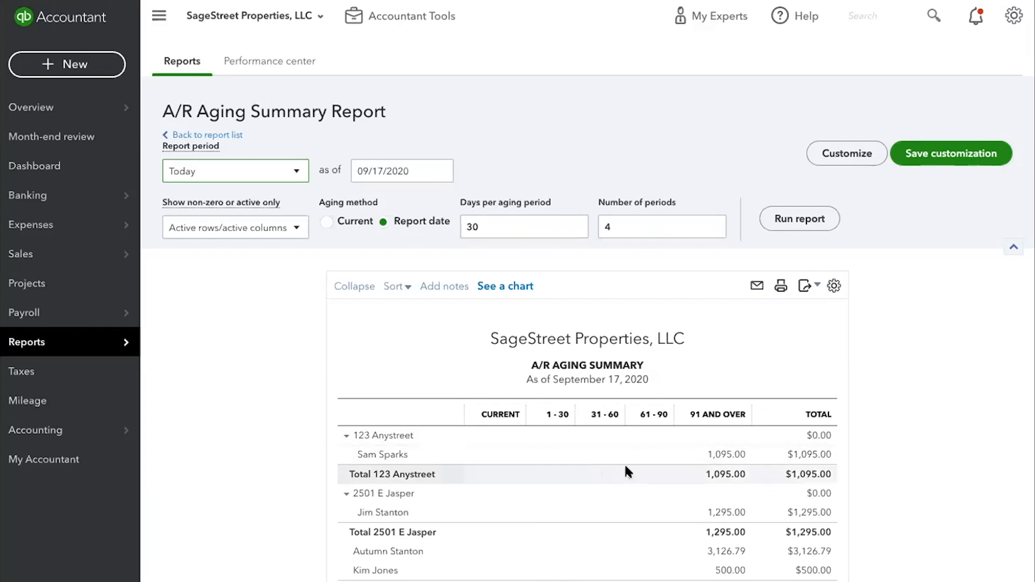
# Change the report's heading title from A/R Aging Summary to Tenant Delinquency.
pyautogui.click(699, 335)
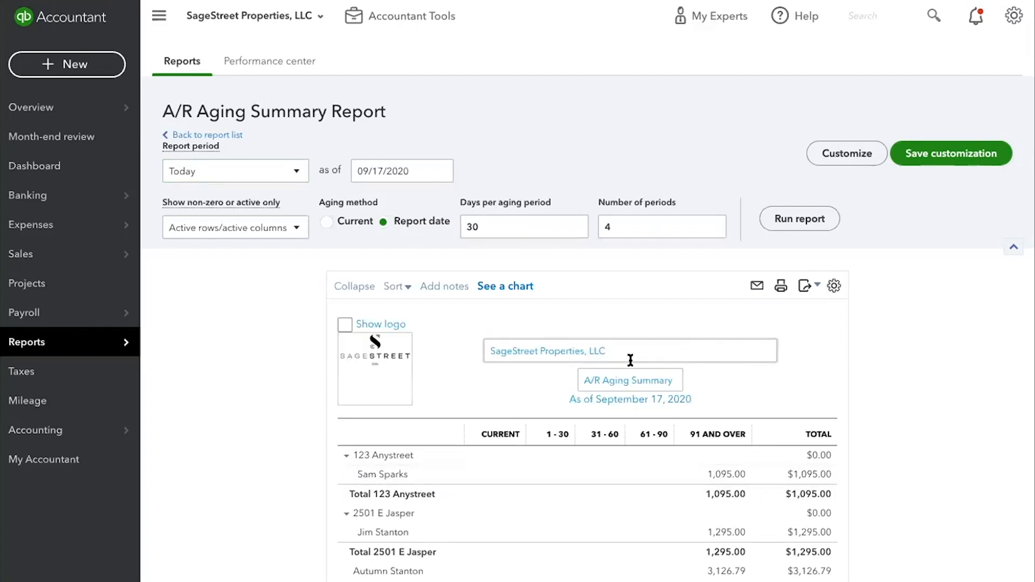
pyautogui.moveTo(674, 380); pyautogui.dragTo(579, 383)
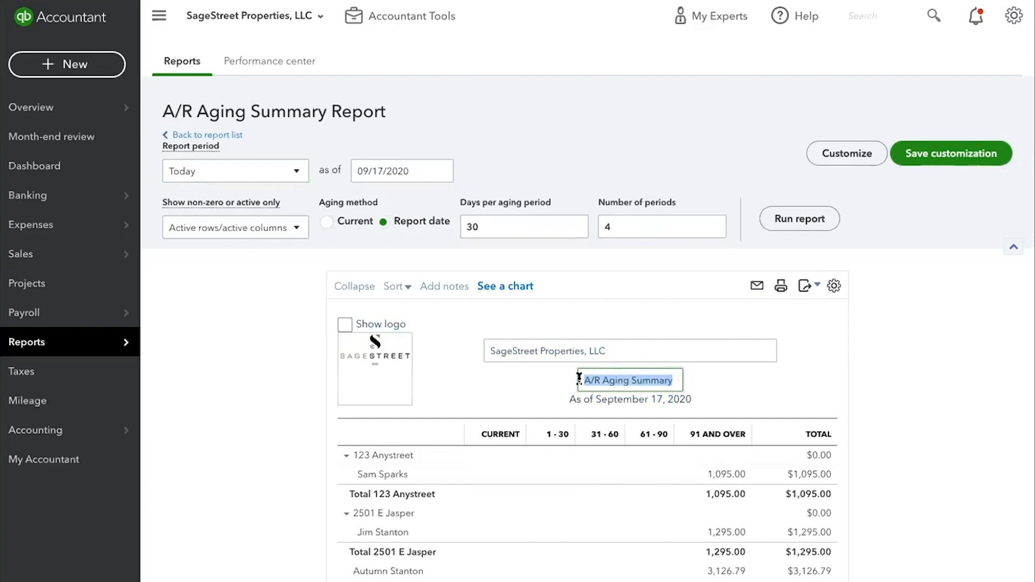
pyautogui.write('Tenant ')
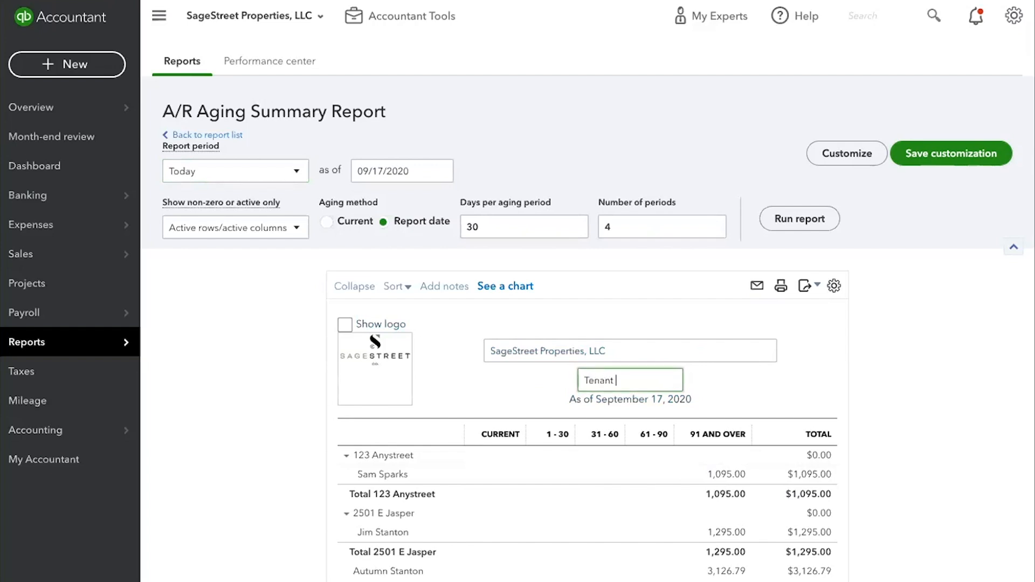
pyautogui.write('Delinquency')
pyautogui.click(895, 360)
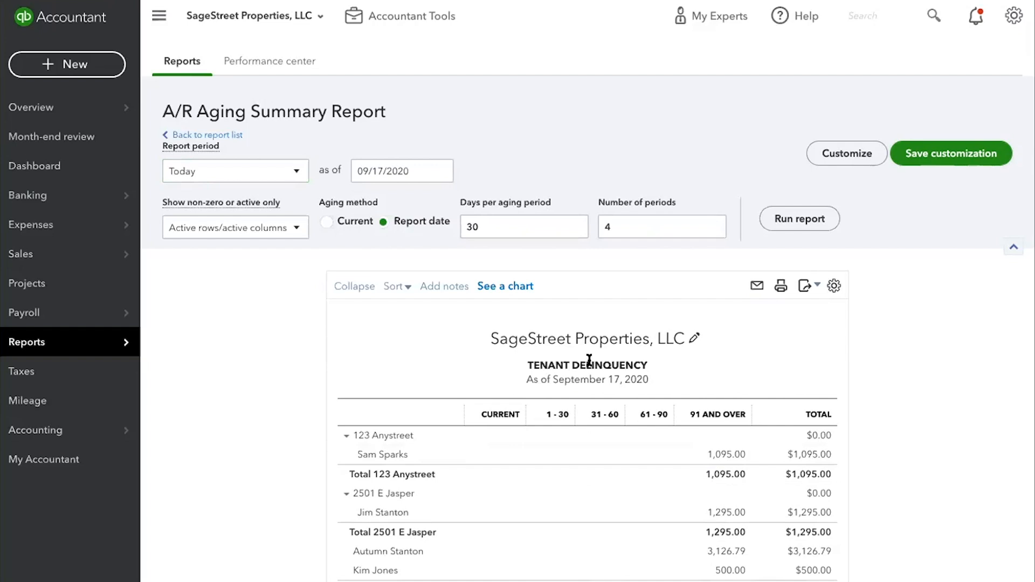
# Save the retitled aging report as a custom report named Tenant Delinquency in the Month End Reports group.
pyautogui.click(947, 166)
pyautogui.click(903, 278)
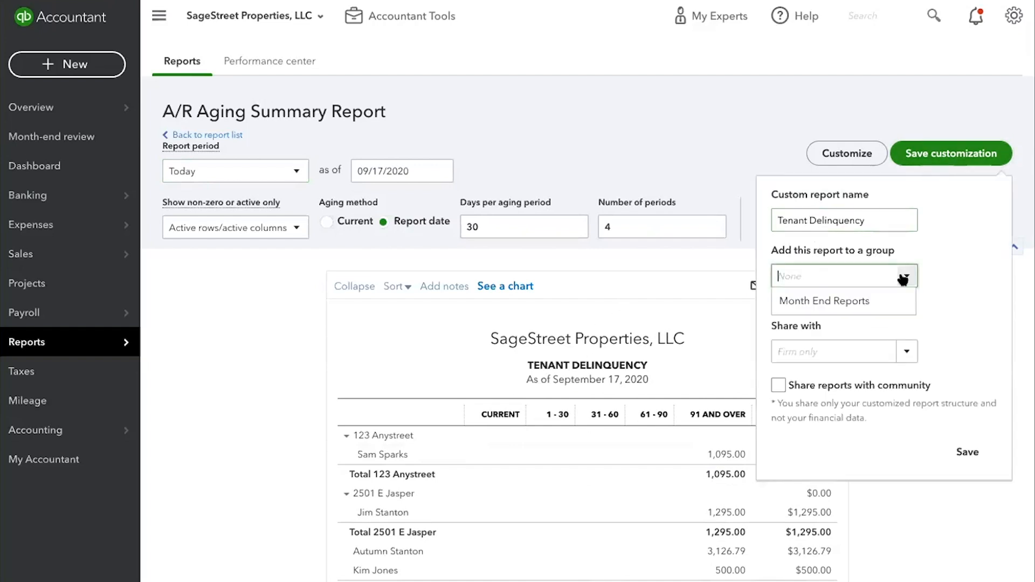
pyautogui.click(860, 301)
pyautogui.click(968, 452)
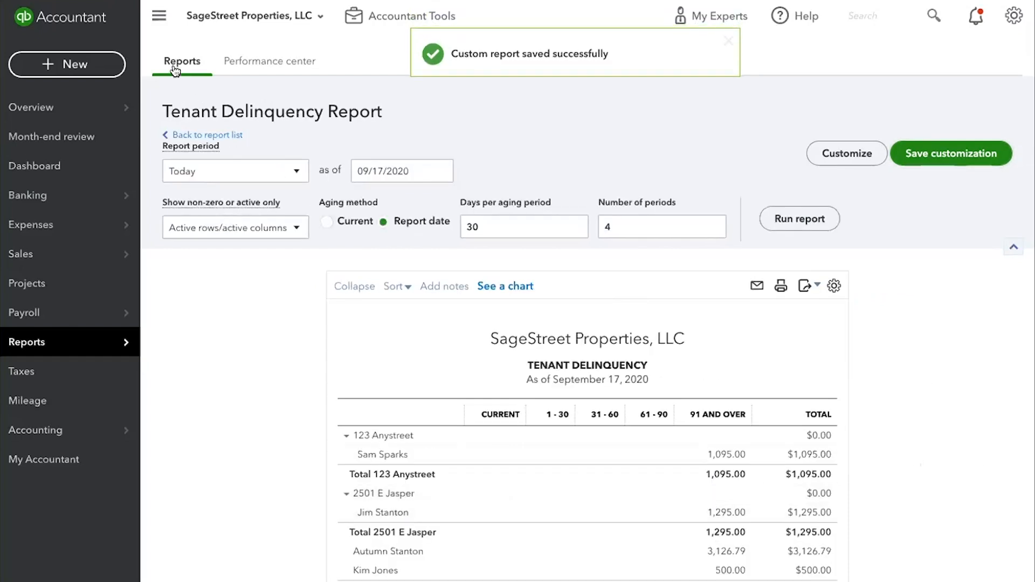
# Open the favorite Accounts payable aging summary and save it as custom report A/P Aging Summary in the Month End Reports group.
pyautogui.click(192, 133)
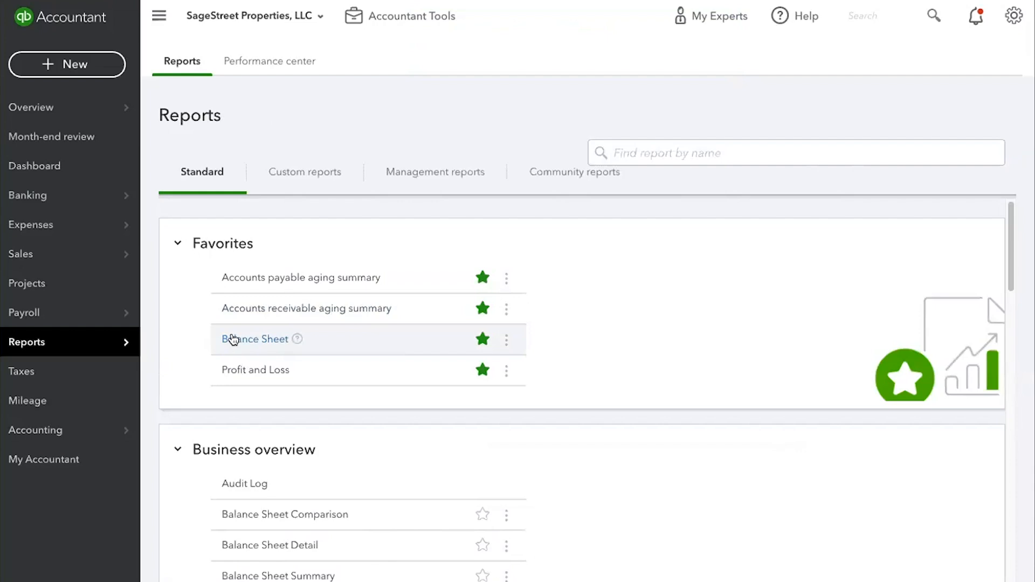
pyautogui.click(257, 278)
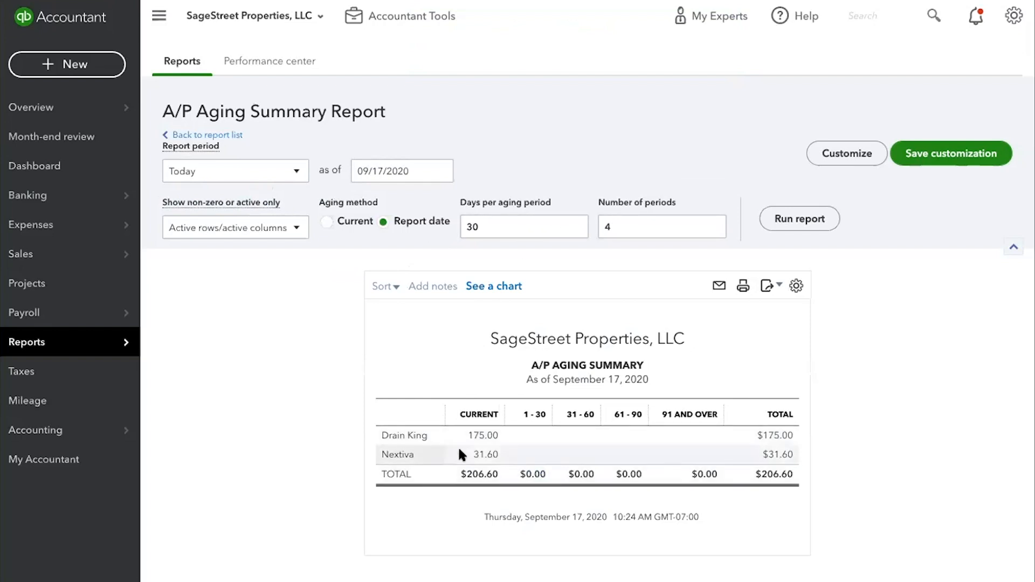
pyautogui.click(945, 154)
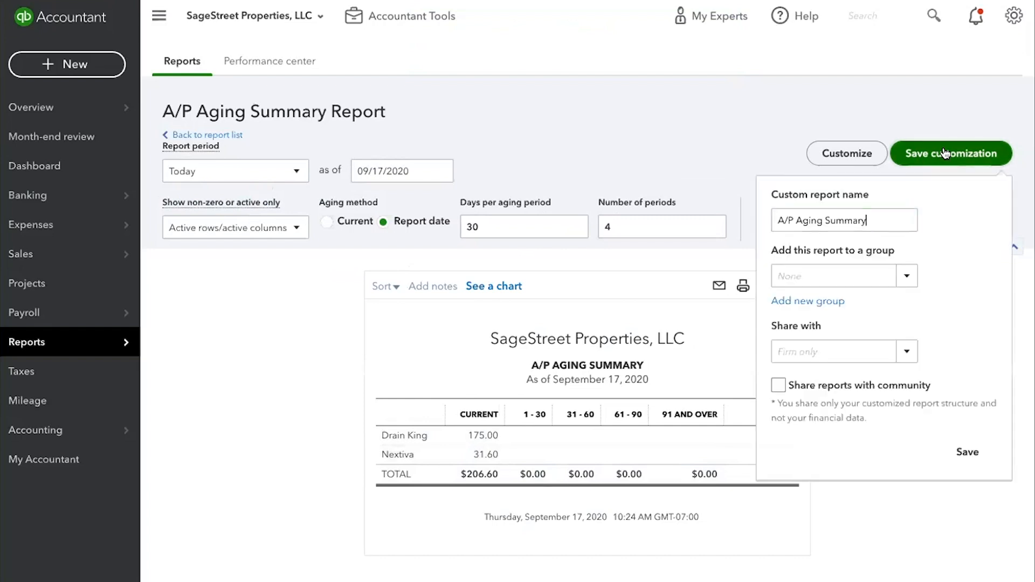
pyautogui.click(846, 275)
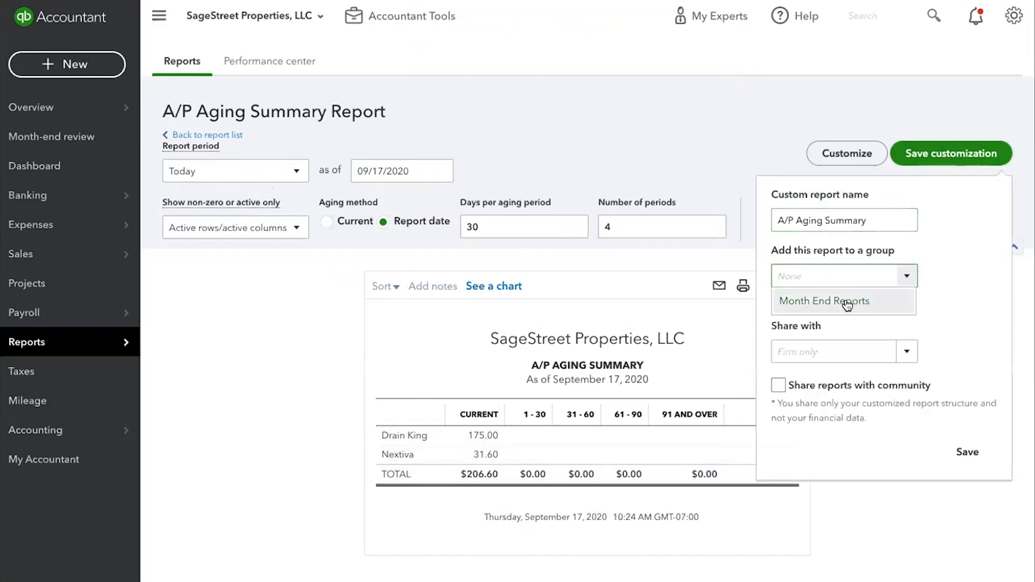
pyautogui.click(846, 301)
pyautogui.click(966, 453)
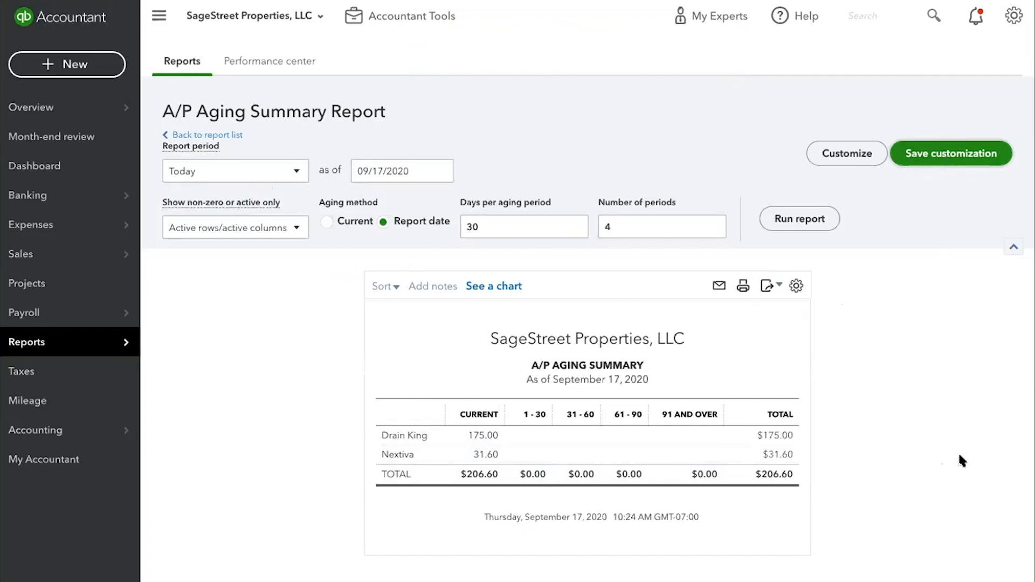
# Open the 12 Month Income Statement from the custom reports in the Month End Reports group.
pyautogui.click(220, 135)
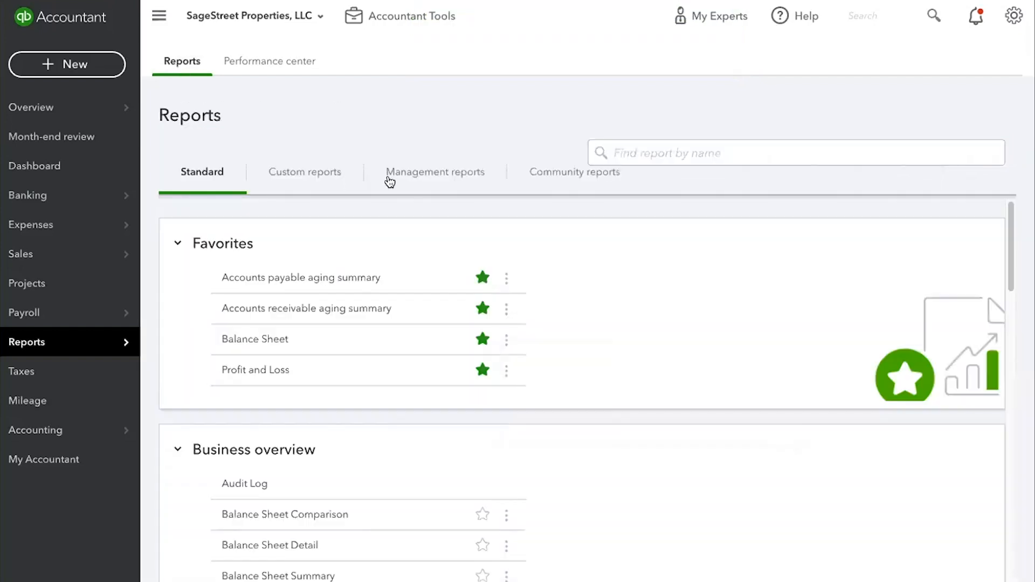
pyautogui.click(319, 173)
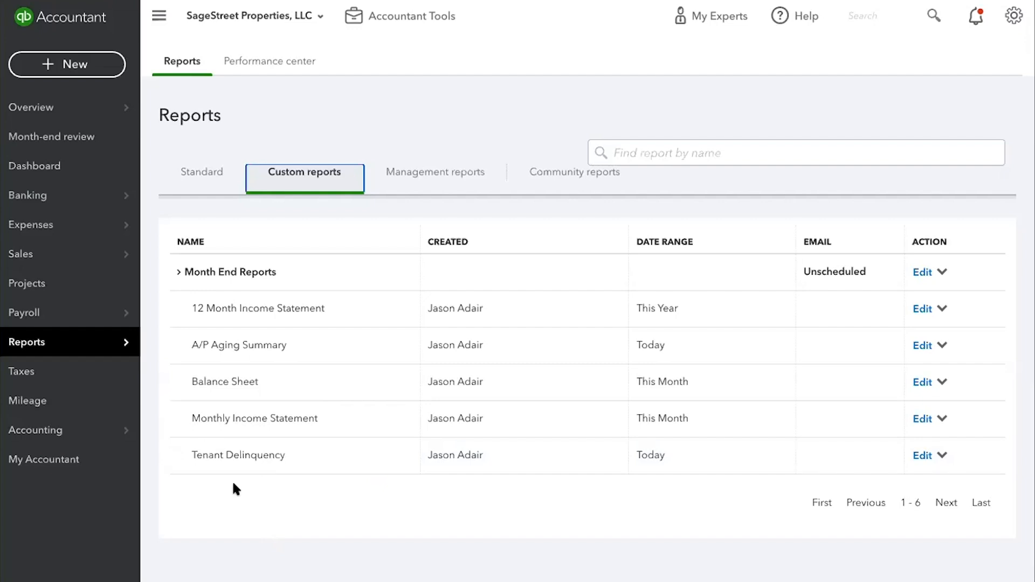
pyautogui.click(234, 309)
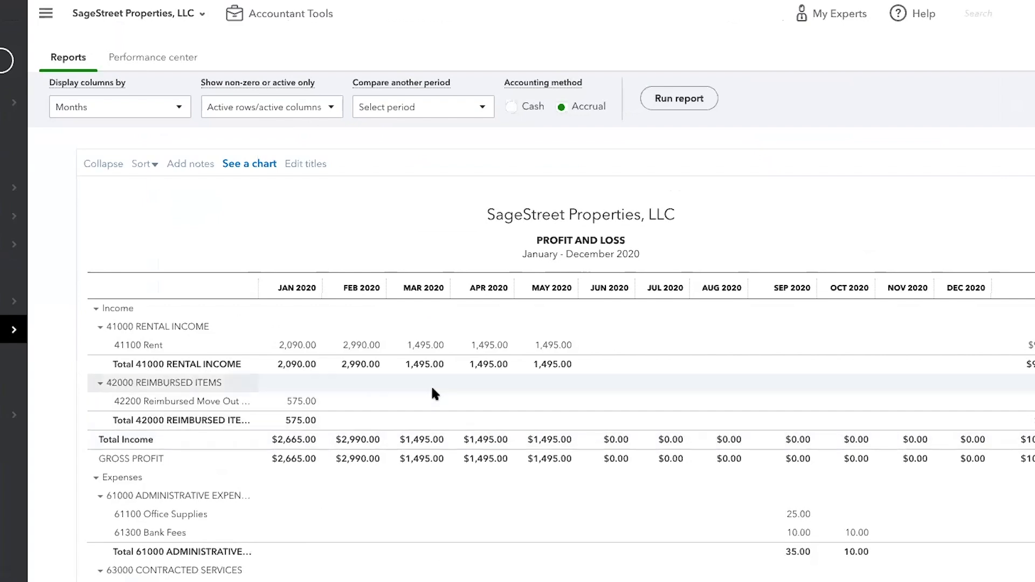
# Customize the 12-month report with a Tenant filter limited to the 123 Anystreet property.
pyautogui.scroll(2, 432, 385)
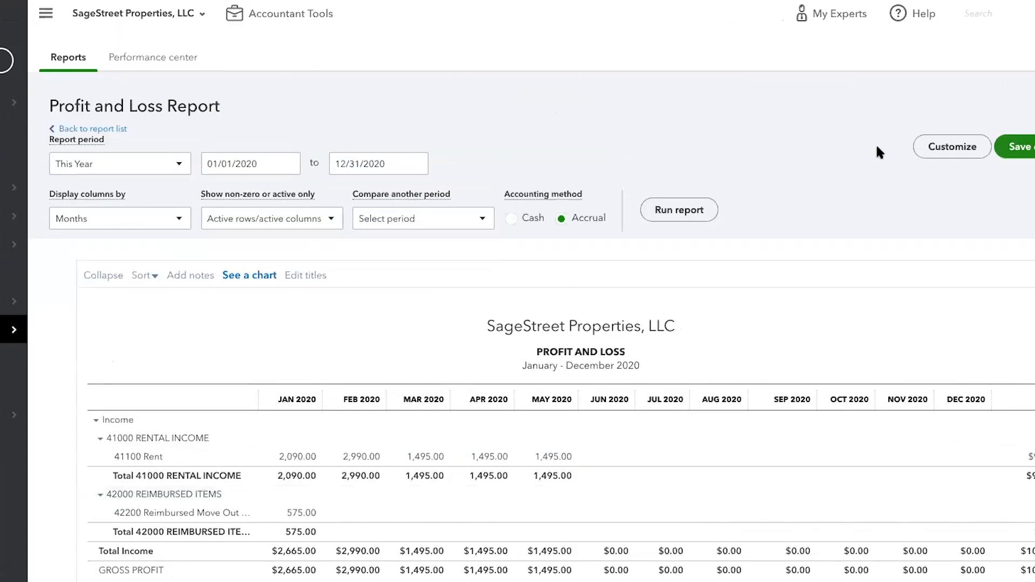
pyautogui.click(955, 147)
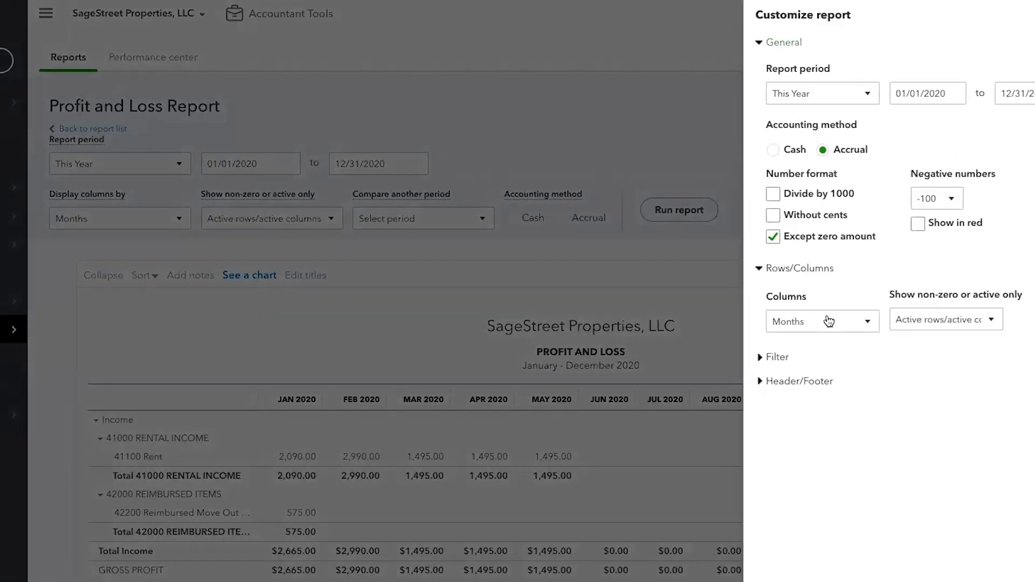
pyautogui.click(762, 361)
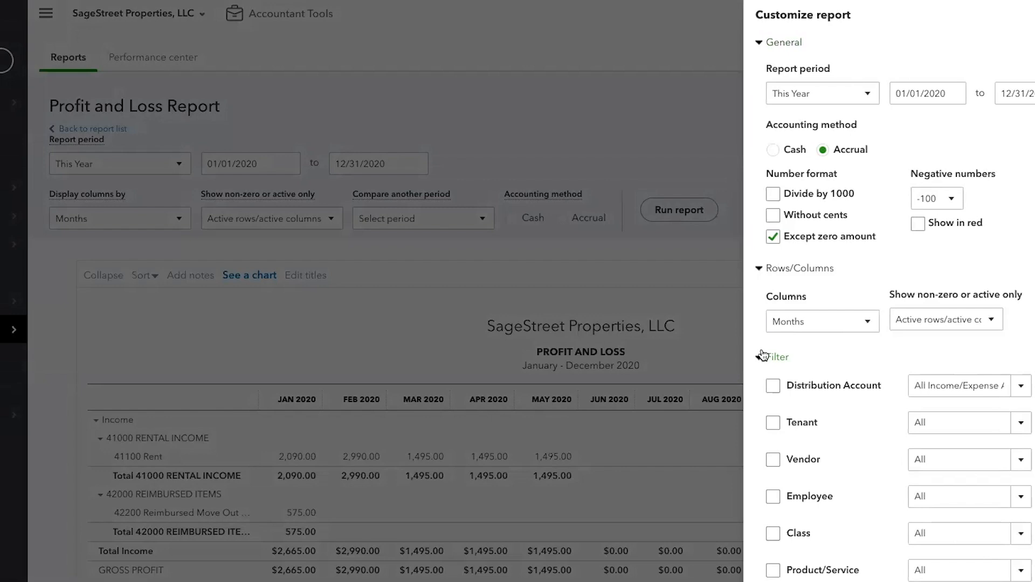
pyautogui.click(770, 421)
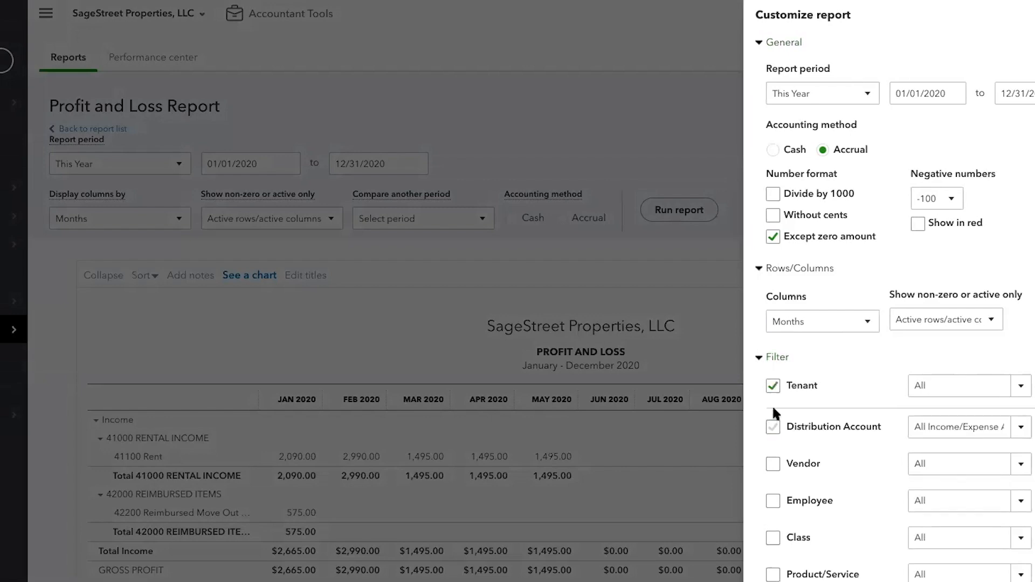
pyautogui.click(1022, 387)
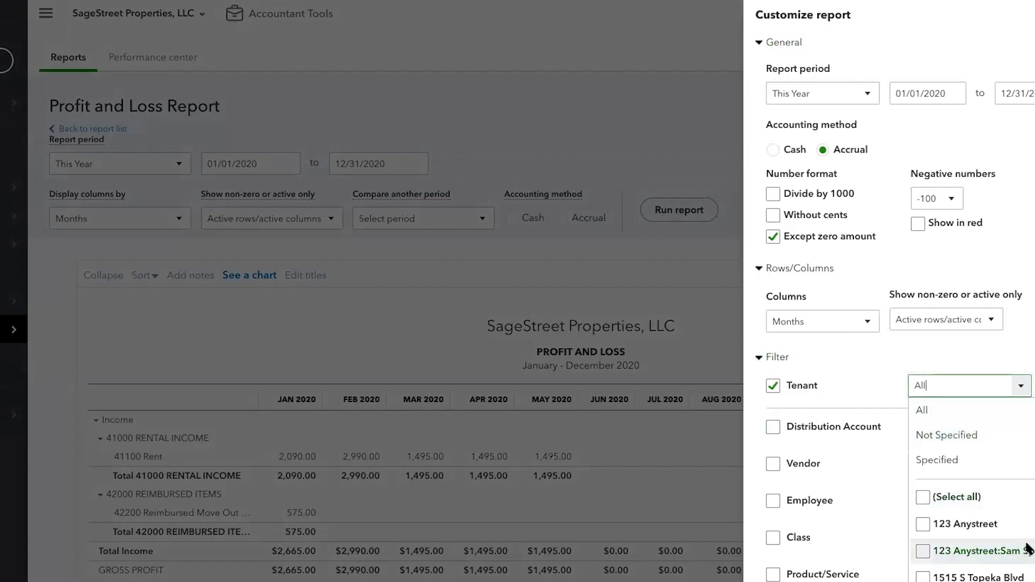
pyautogui.click(936, 529)
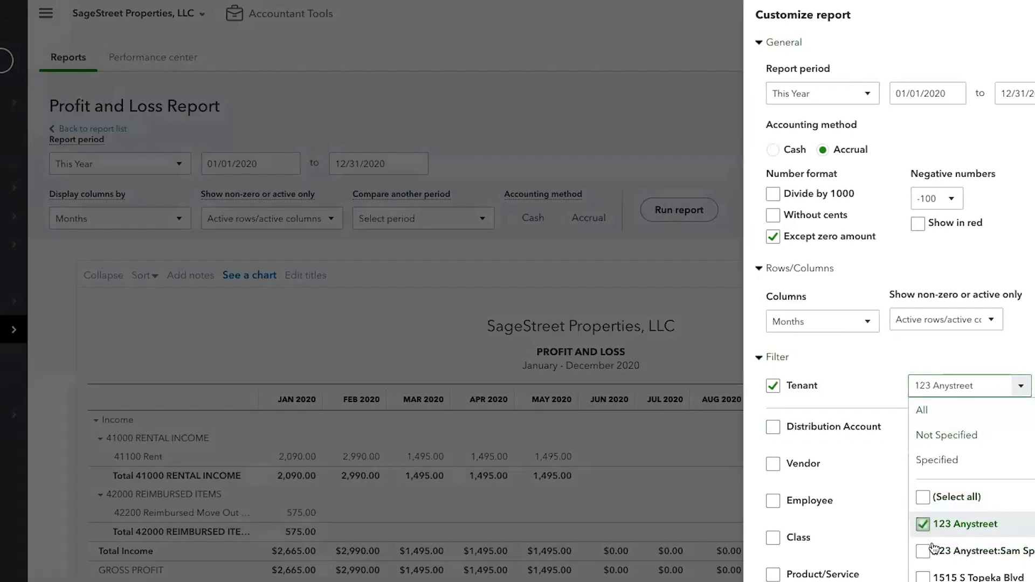
pyautogui.press('Escape')
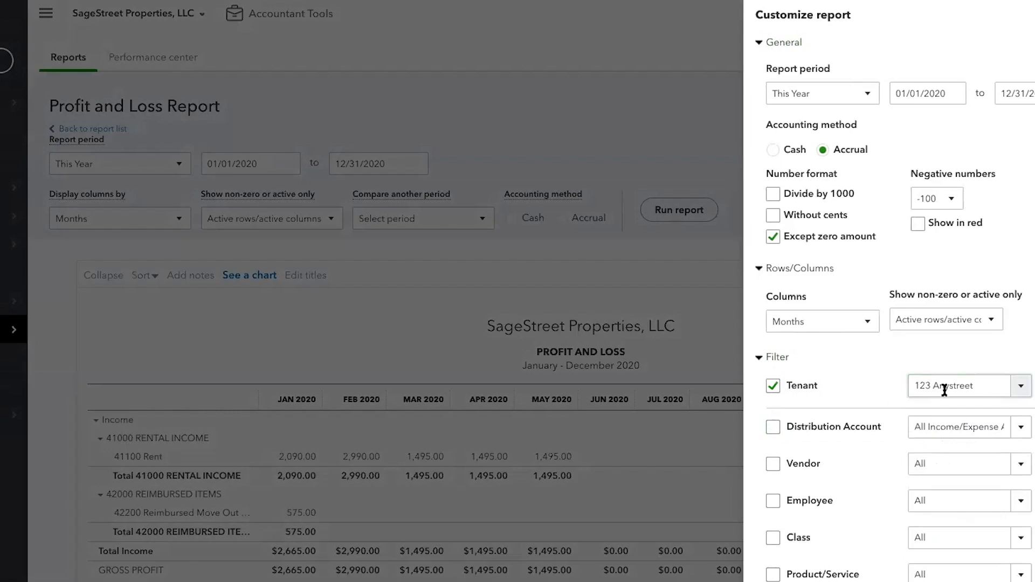
pyautogui.scroll(-1, 581, 377)
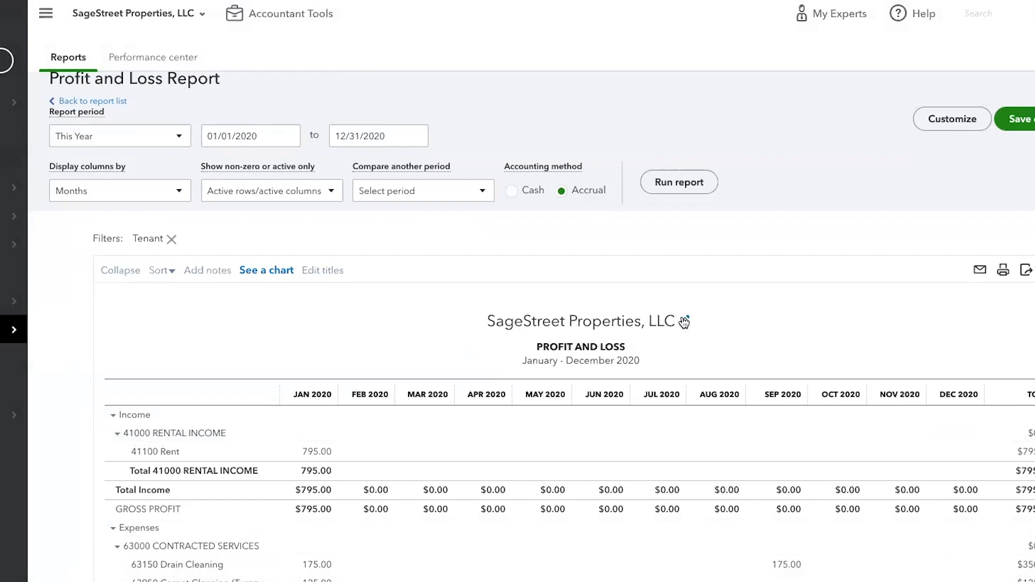
# Change the filtered report's heading title to "12M Inc Stmt -123 Anystreet".
pyautogui.click(684, 322)
pyautogui.click(642, 359)
pyautogui.hotkey('ctrl', 'a')
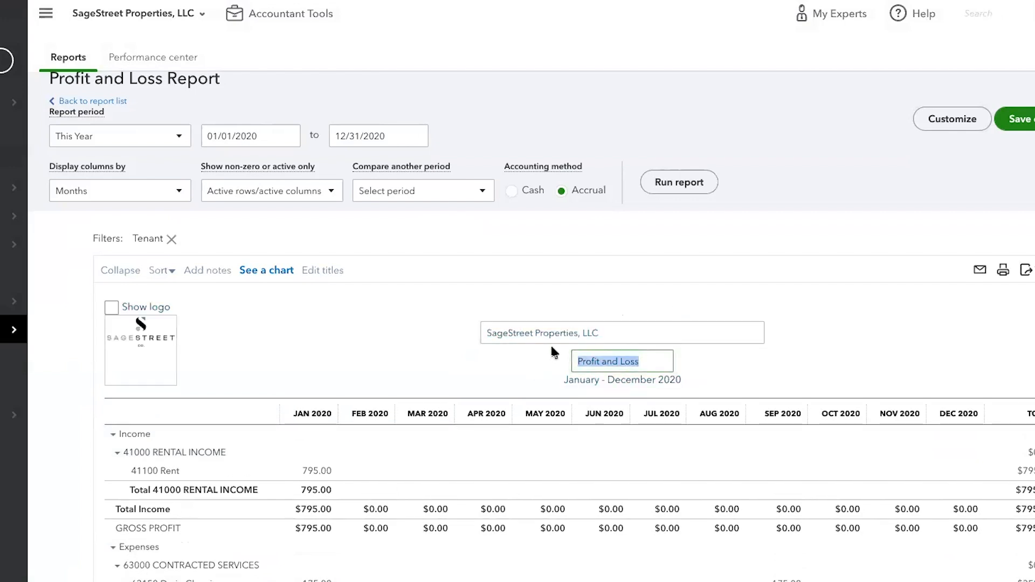
pyautogui.write('Income S')
pyautogui.write('tat')
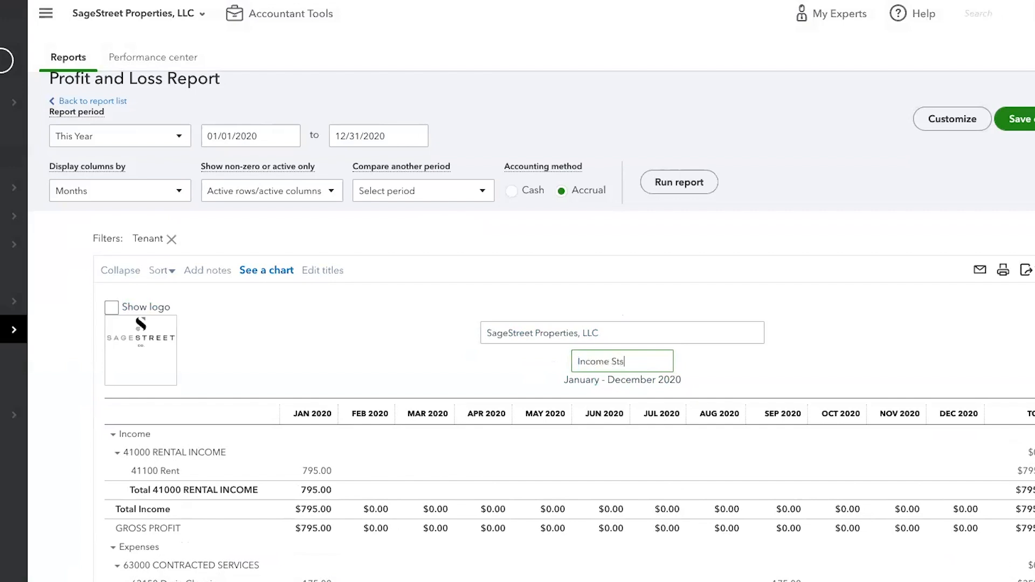
pyautogui.press('BackSpace')
pyautogui.press('BackSpace')
pyautogui.press('BackSpace')
pyautogui.press('BackSpace')
pyautogui.press('BackSpace')
pyautogui.press('BackSpace')
pyautogui.press('BackSpace')
pyautogui.press('BackSpace')
pyautogui.press('BackSpace')
pyautogui.press('BackSpace')
pyautogui.press('BackSpace')
pyautogui.write('12')
pyautogui.write('M Inc S')
pyautogui.write('tmt 1')
pyautogui.press('BackSpace')
pyautogui.write('-123 Anystreet')
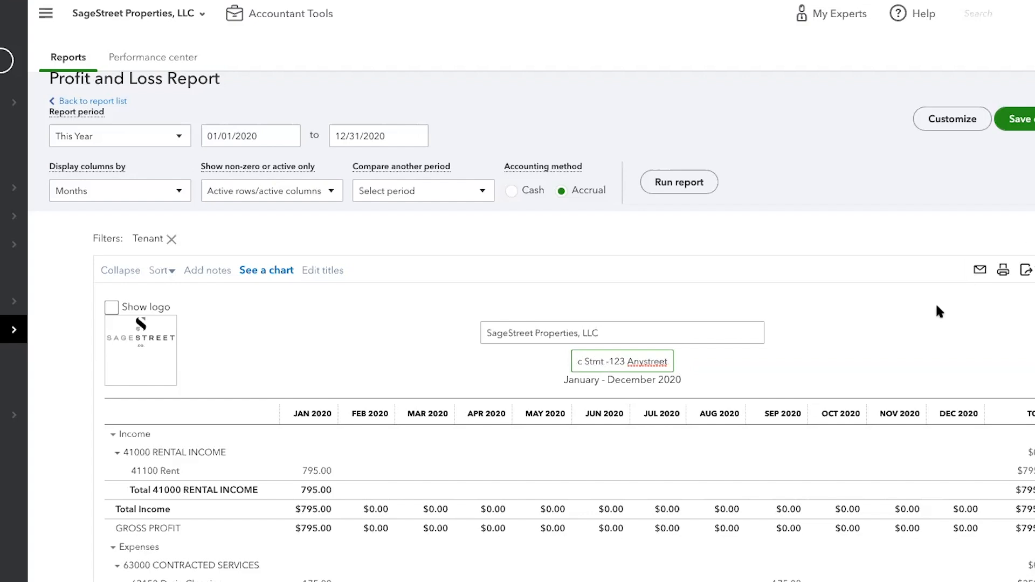
# Save the report as custom report "12 Month Income Statement - 123 Anystreet" in a new group named Individual Properties.
pyautogui.click(1019, 118)
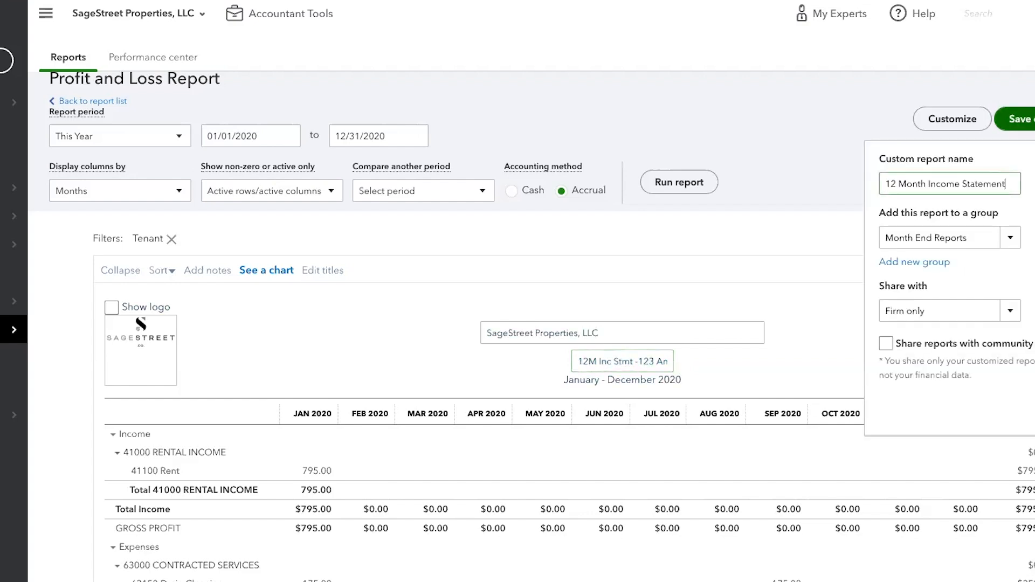
pyautogui.write('- 123 Anystreet')
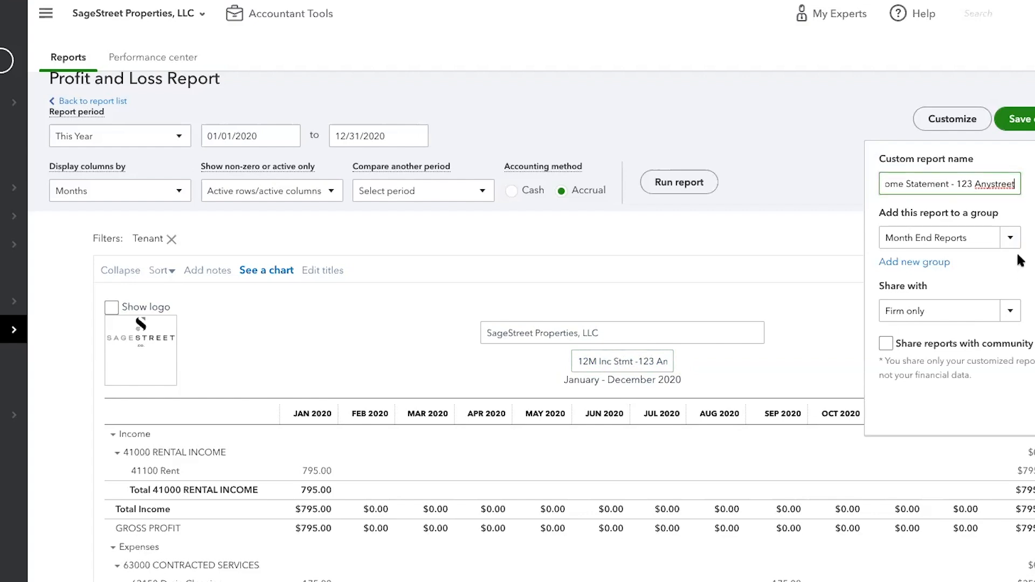
pyautogui.click(943, 262)
pyautogui.click(928, 292)
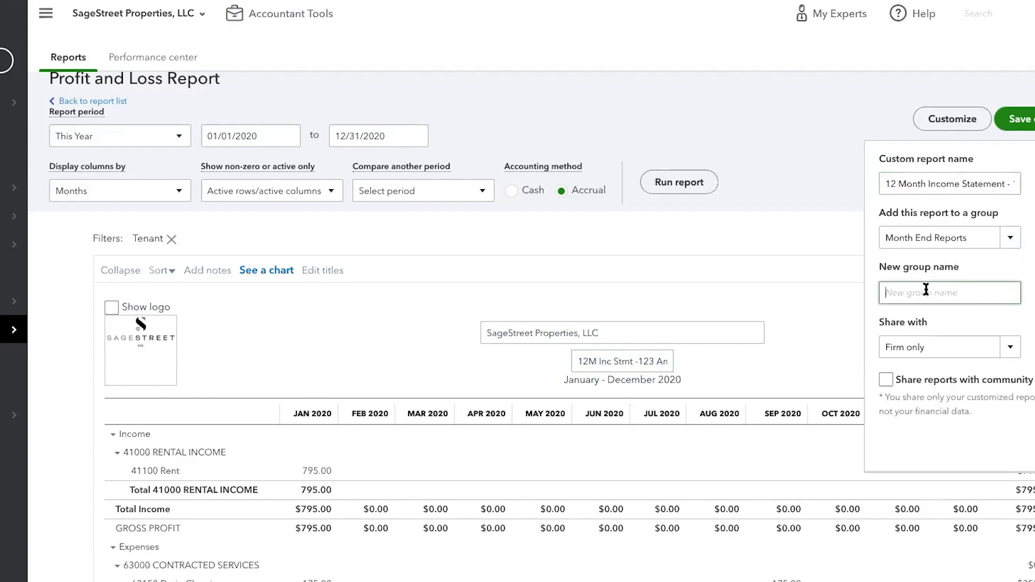
pyautogui.write('Individual Properties')
pyautogui.click(1032, 293)
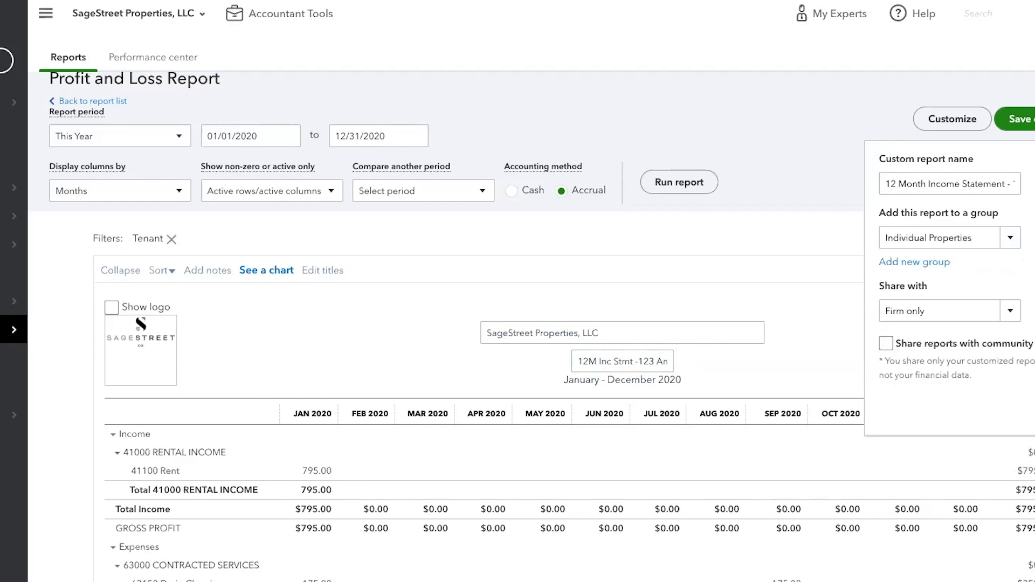
pyautogui.click(1032, 411)
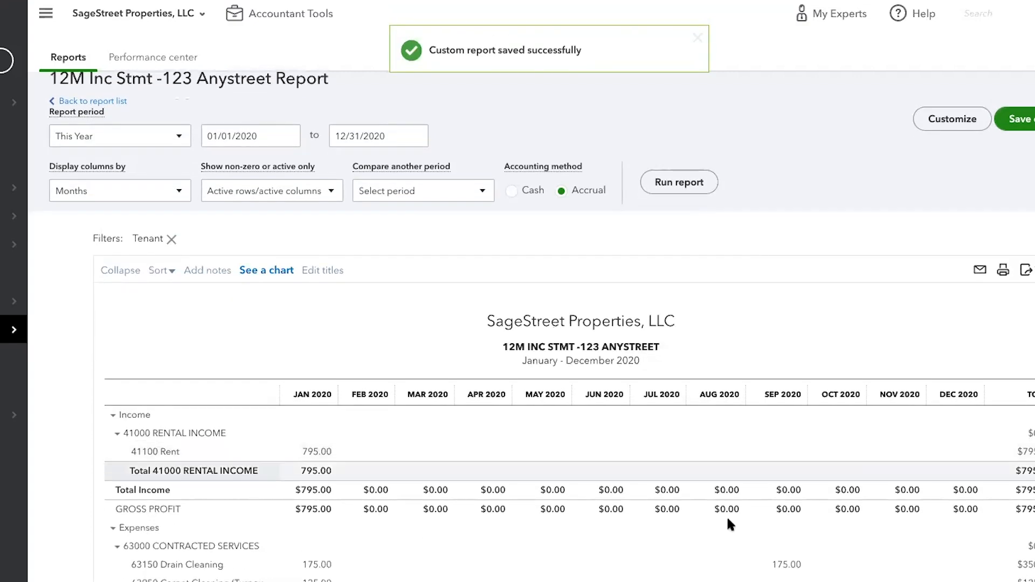
# Review the saved single-property report and reopen it from the Individual Properties group in the custom reports.
pyautogui.scroll(-1, 690, 498)
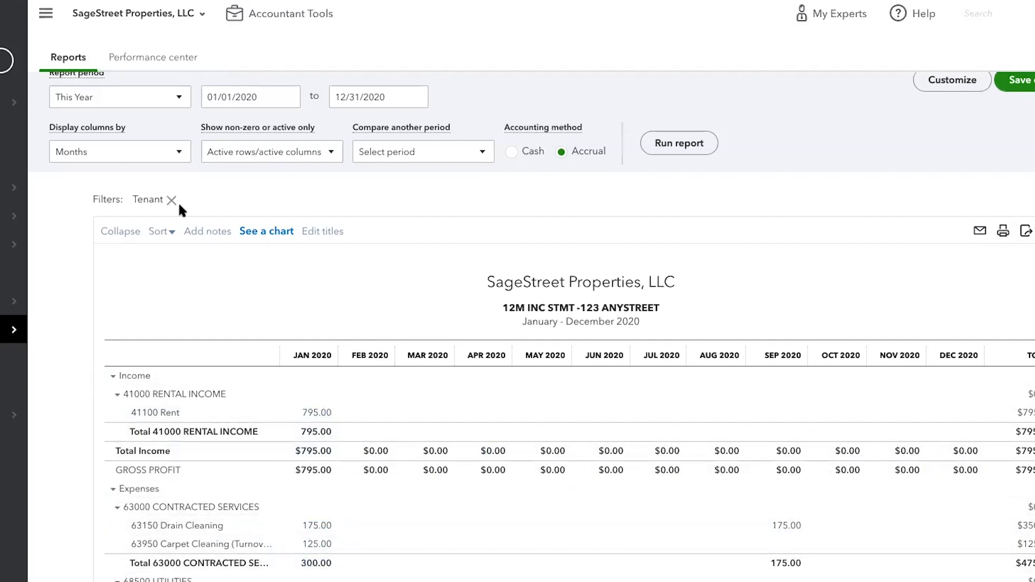
pyautogui.scroll(2, 178, 201)
pyautogui.click(80, 63)
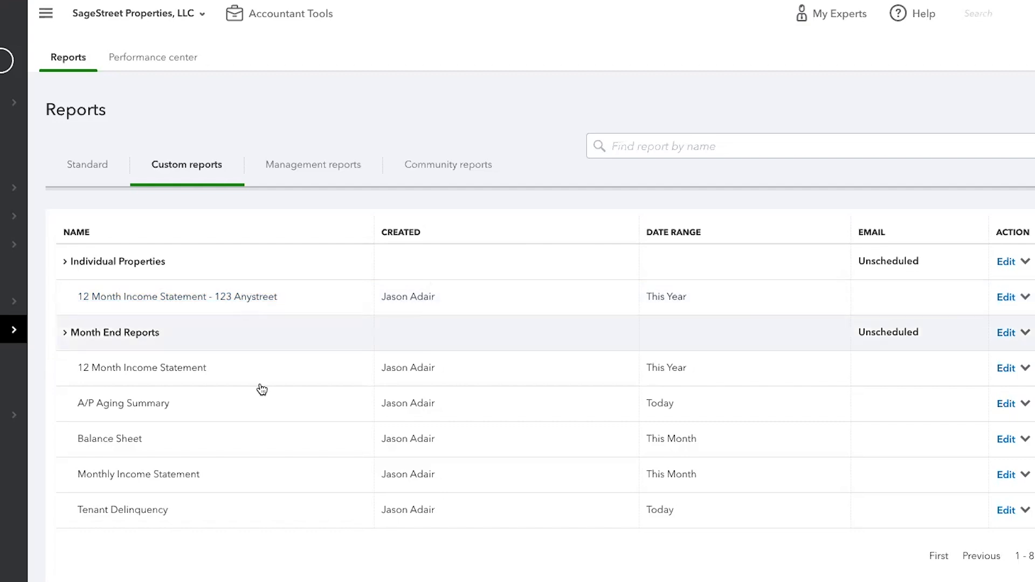
pyautogui.click(235, 298)
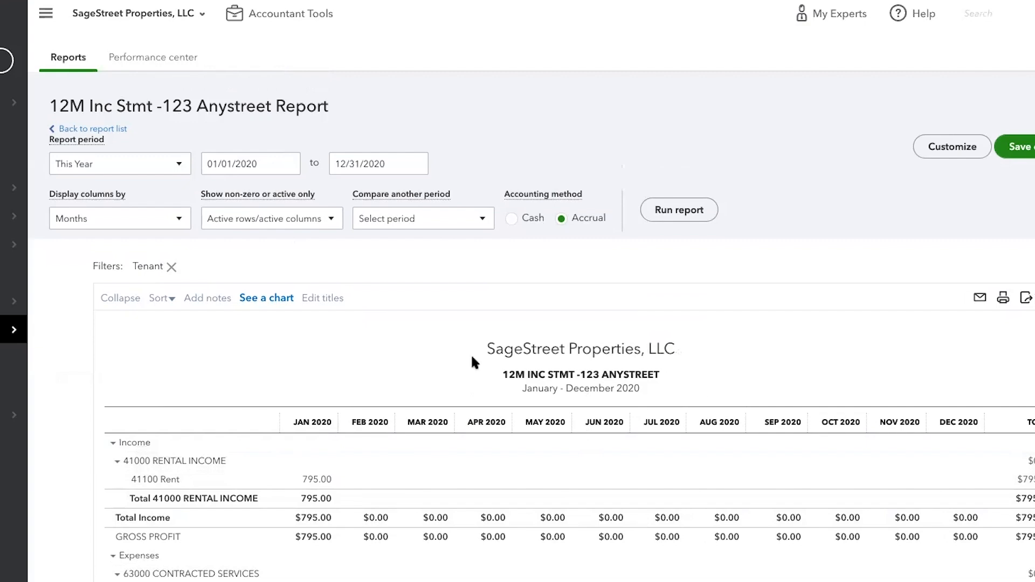
# Open the Monthly Income Statement from the Month End Reports group and look through its figures.
pyautogui.click(68, 57)
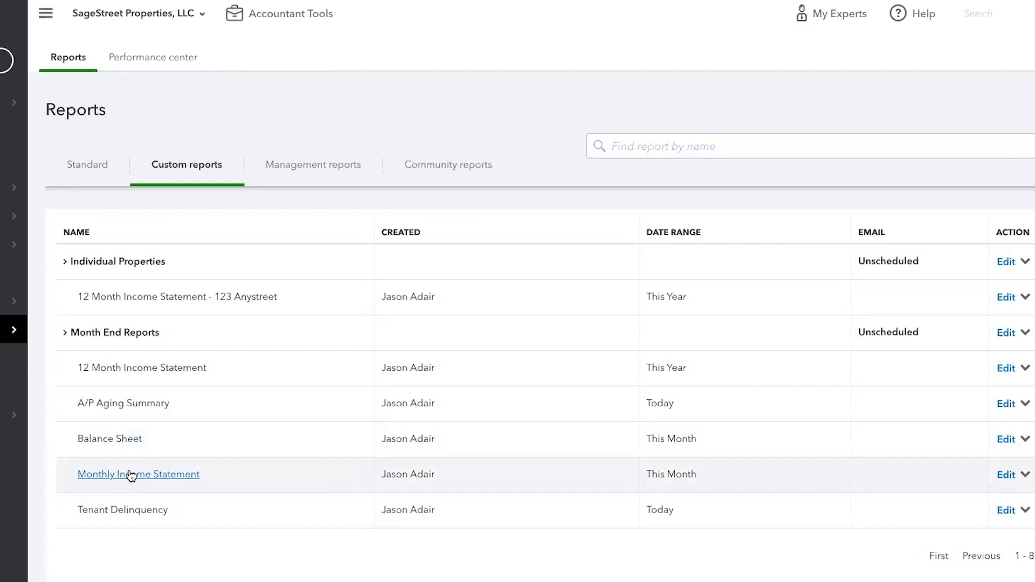
pyautogui.click(131, 475)
pyautogui.scroll(-2, 130, 465)
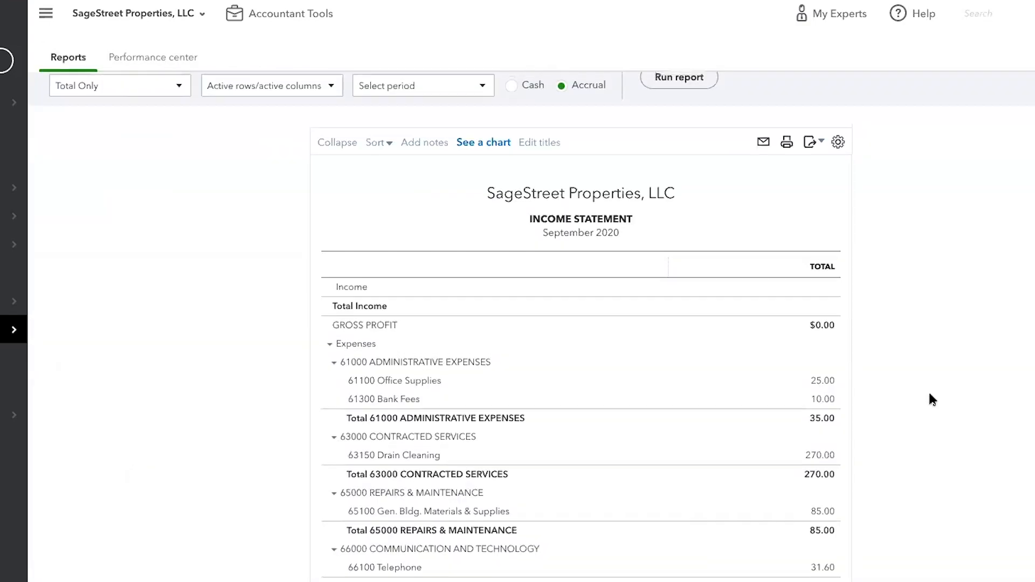
pyautogui.scroll(3, 933, 399)
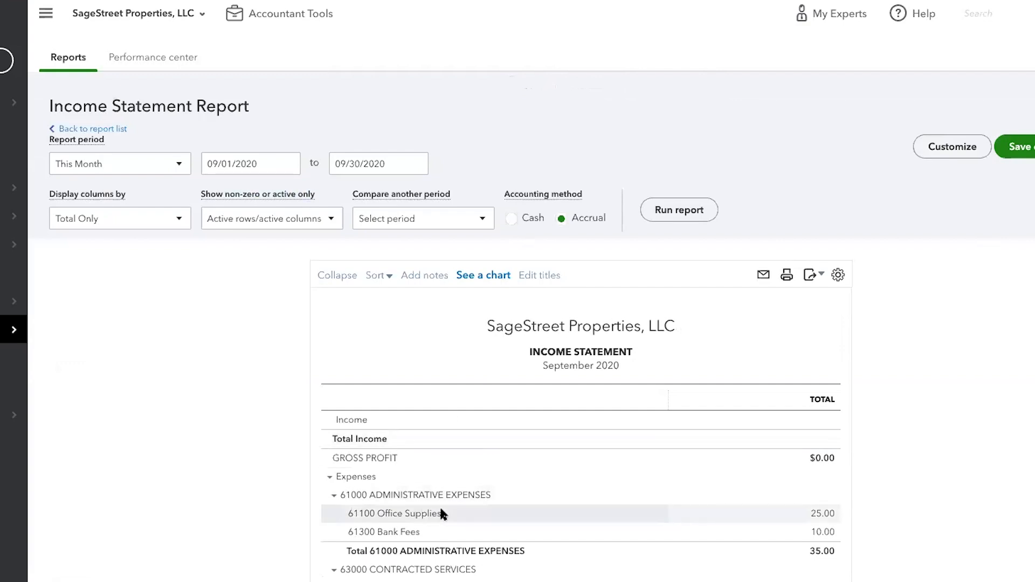
pyautogui.scroll(-3, 431, 515)
pyautogui.scroll(3, 517, 539)
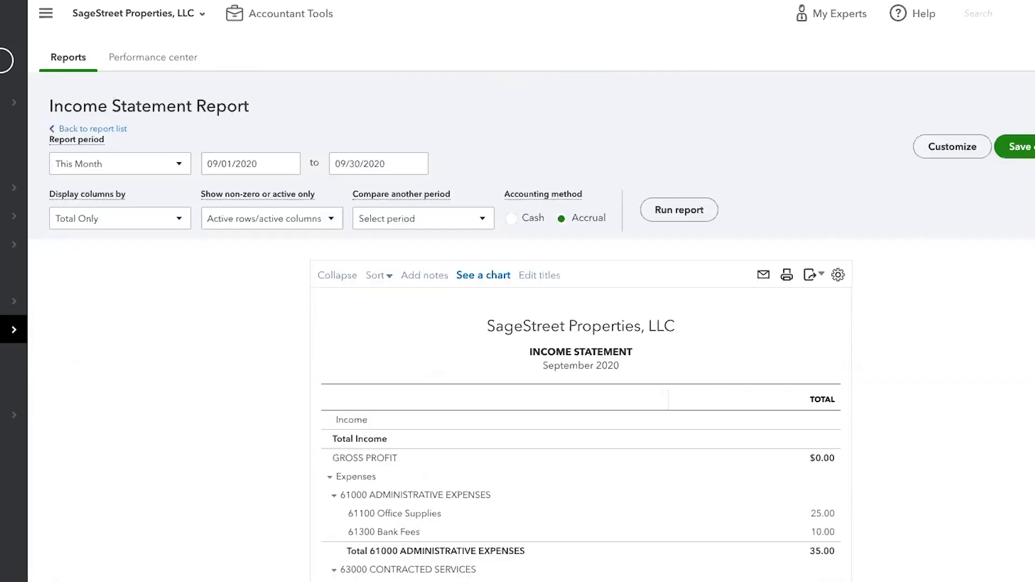
# Filter the Monthly Income Statement by class to the SW 19th Street property and run the report.
pyautogui.click(953, 146)
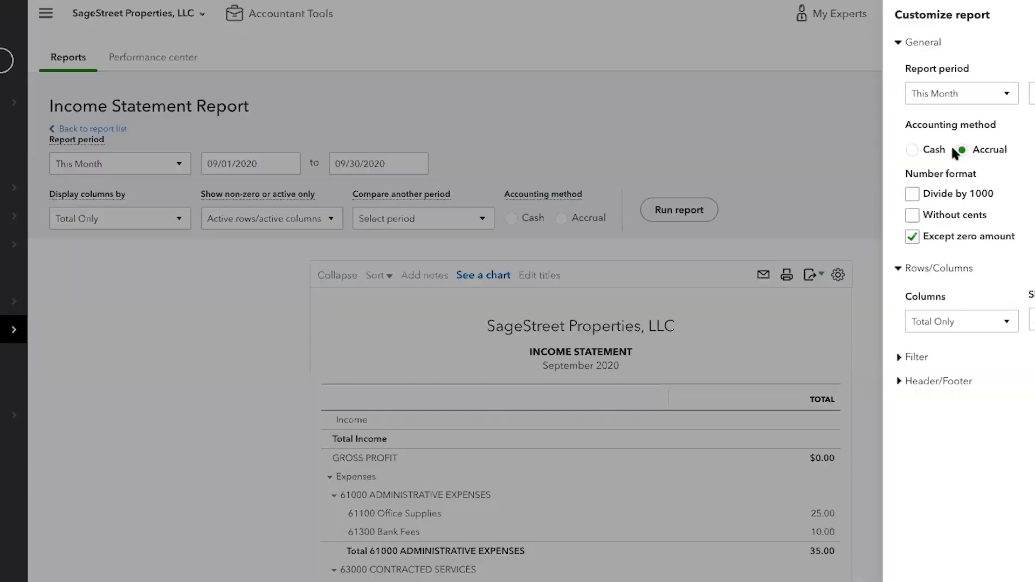
pyautogui.click(762, 357)
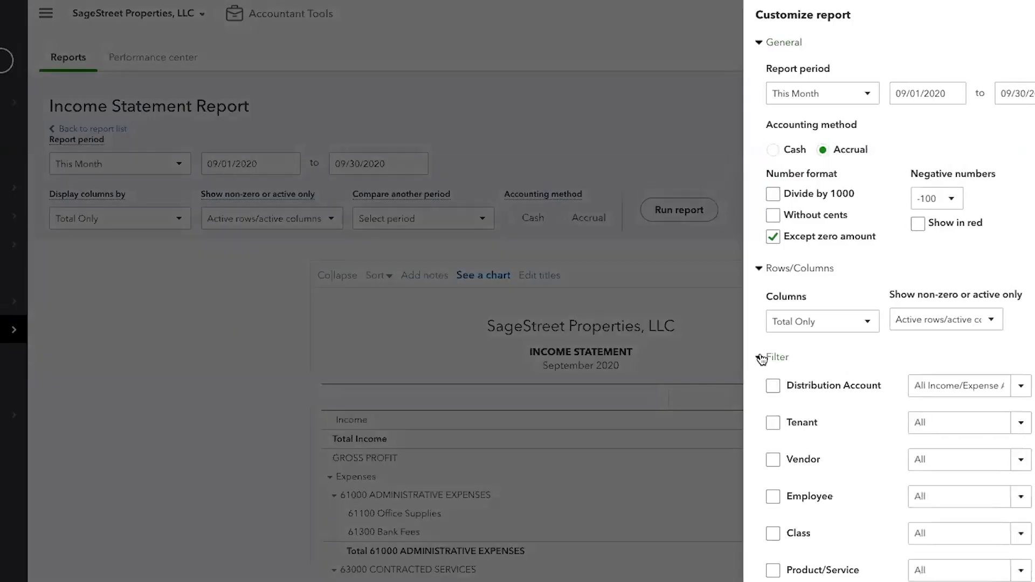
pyautogui.click(772, 534)
pyautogui.click(1027, 542)
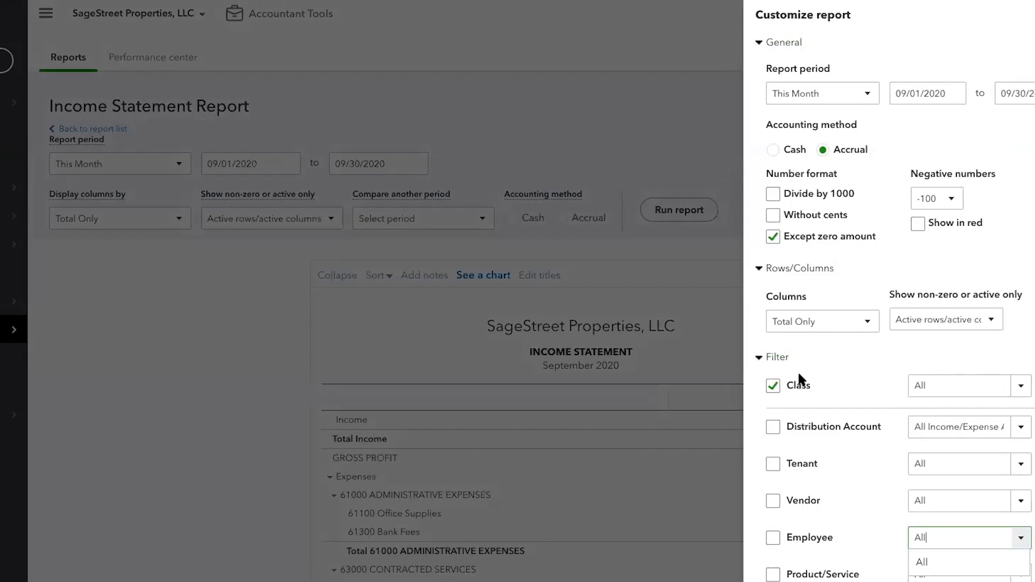
pyautogui.click(1016, 390)
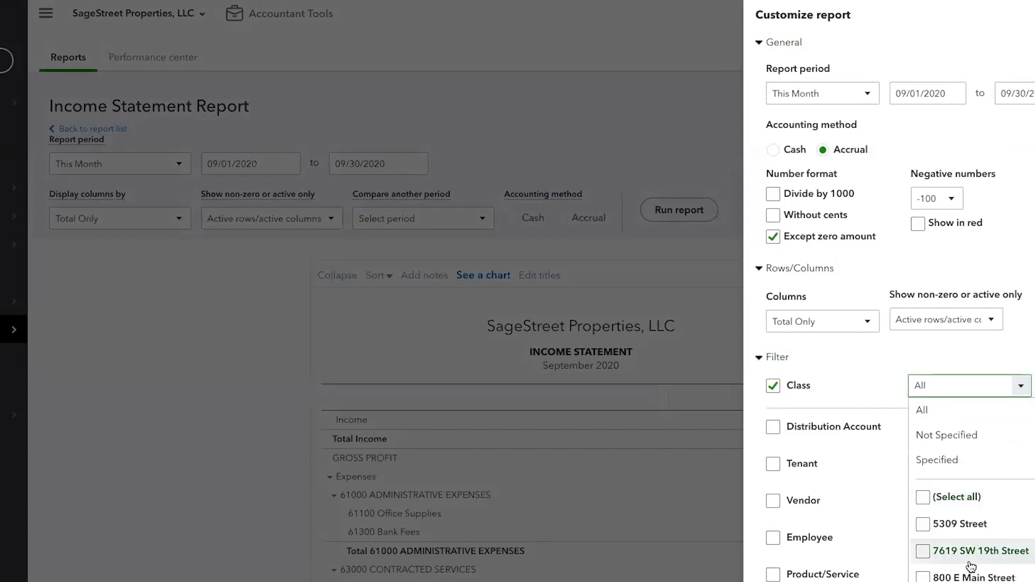
pyautogui.click(923, 541)
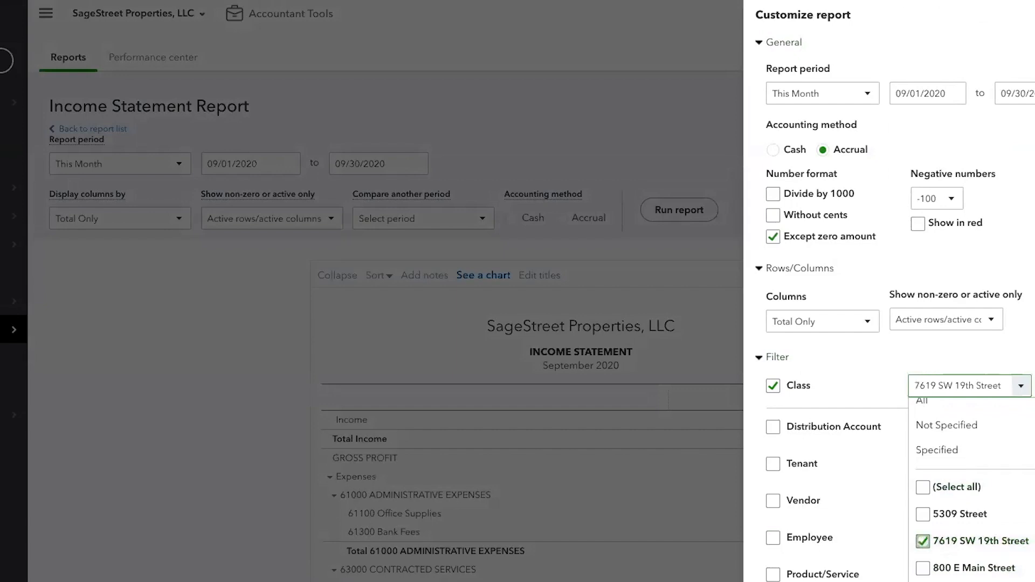
pyautogui.click(1027, 580)
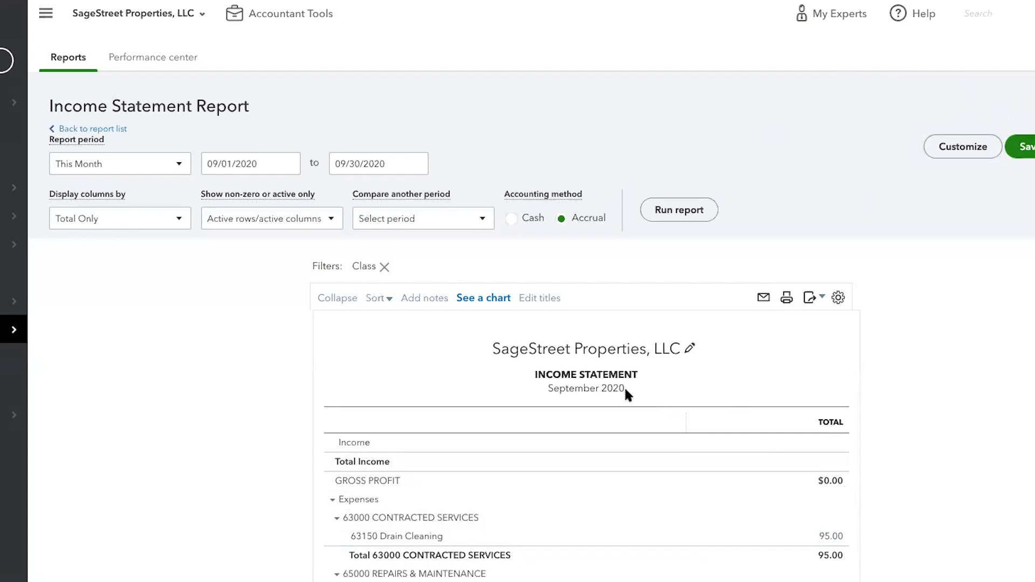
# Add the E Main Street property to the income statement's class filter alongside the SW 19th Street property.
pyautogui.click(947, 146)
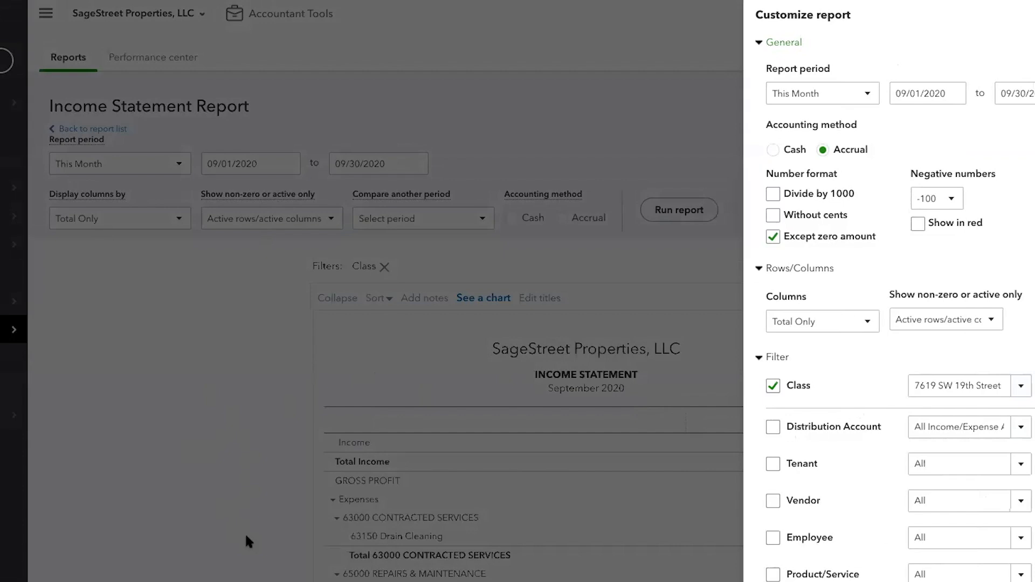
pyautogui.click(1021, 386)
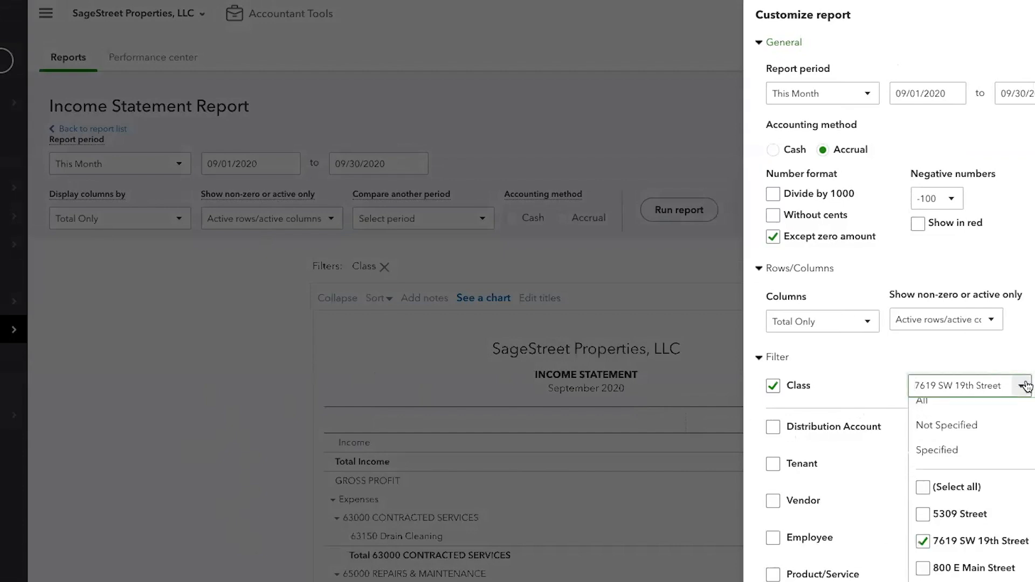
pyautogui.scroll(-1, 922, 544)
pyautogui.click(922, 544)
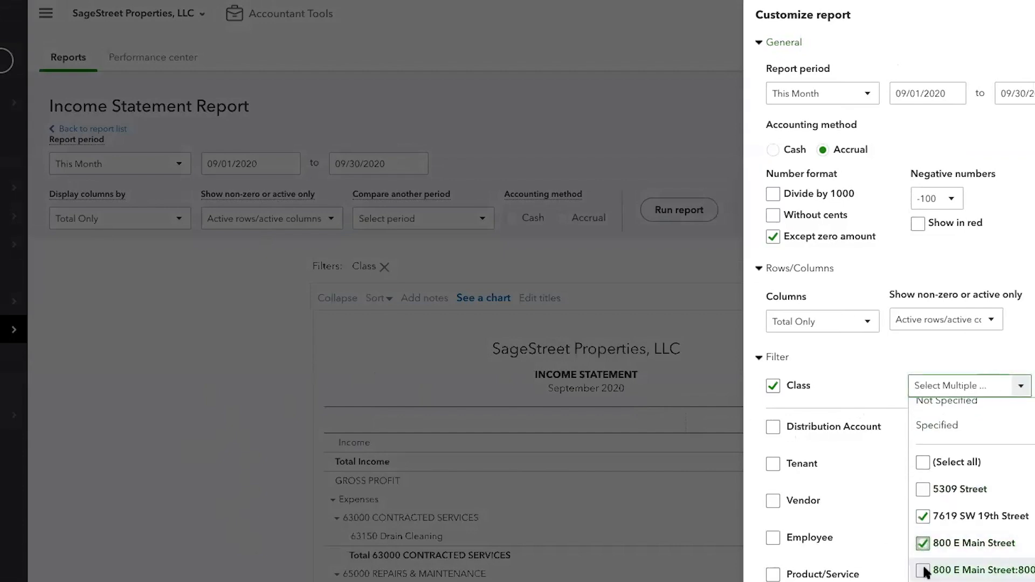
pyautogui.click(930, 486)
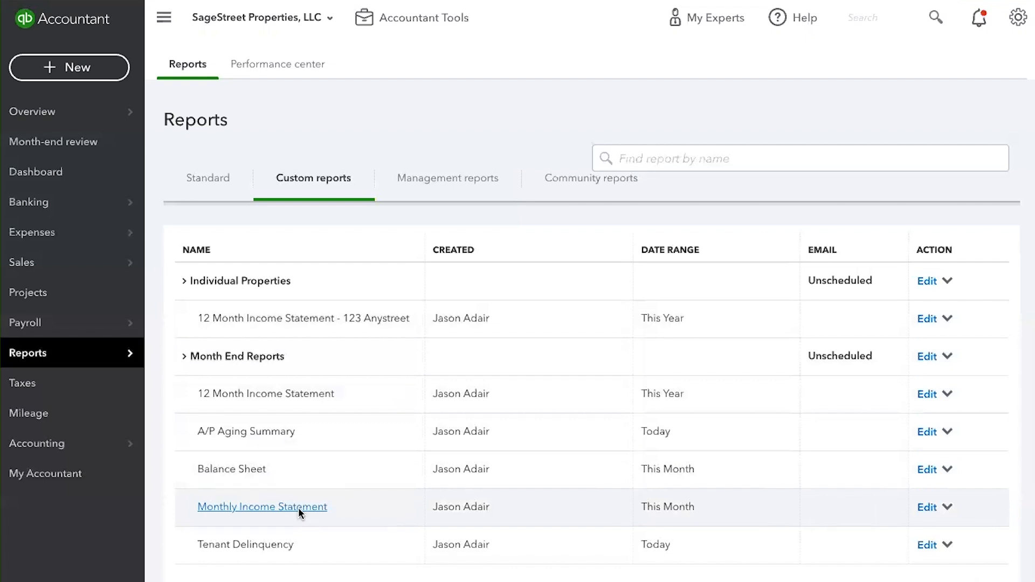
# Reopen the Monthly Income Statement from the custom reports, run it with columns displayed by Classes, and review the class columns.
pyautogui.click(299, 509)
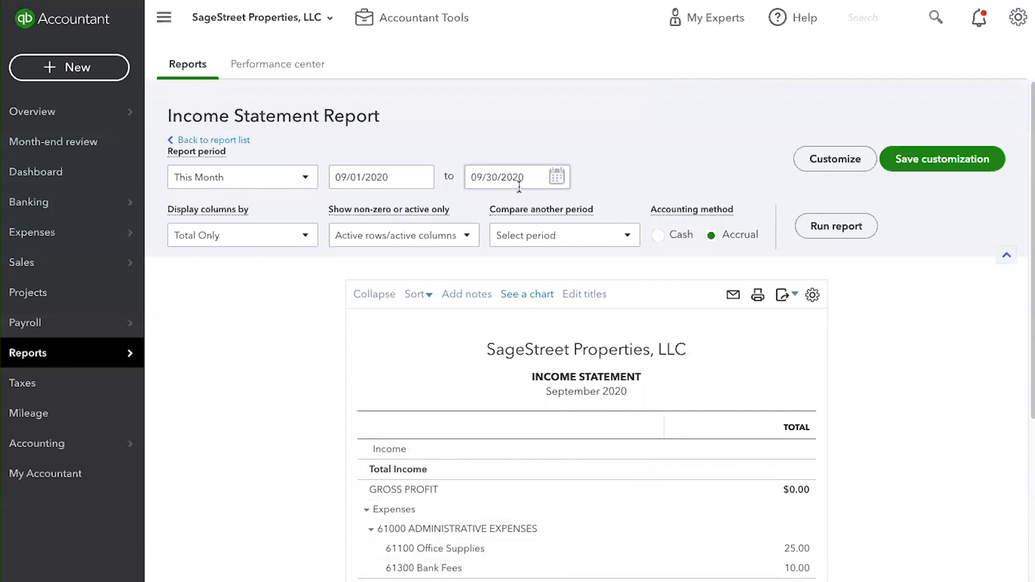
pyautogui.scroll(-1, 641, 459)
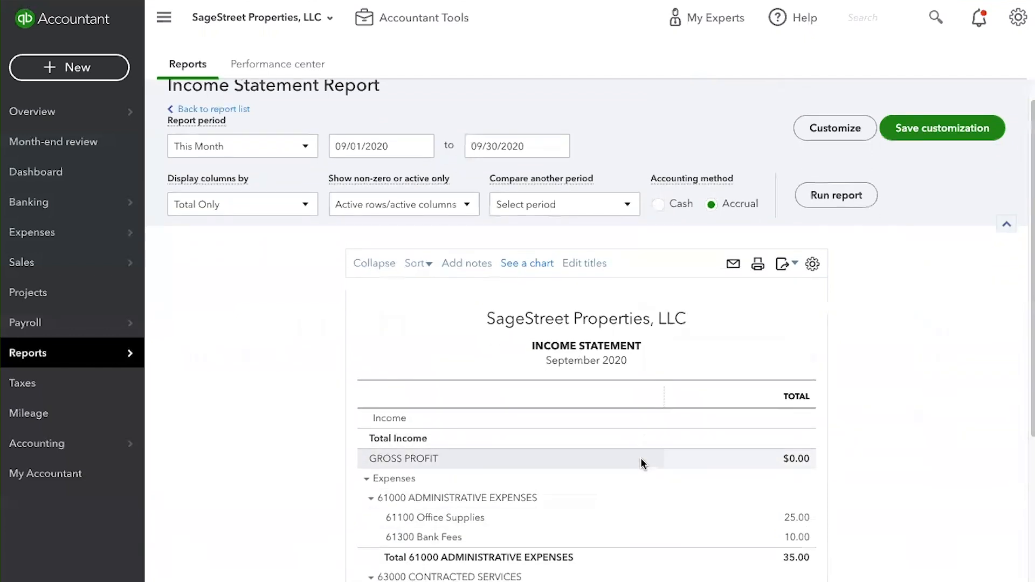
pyautogui.click(239, 215)
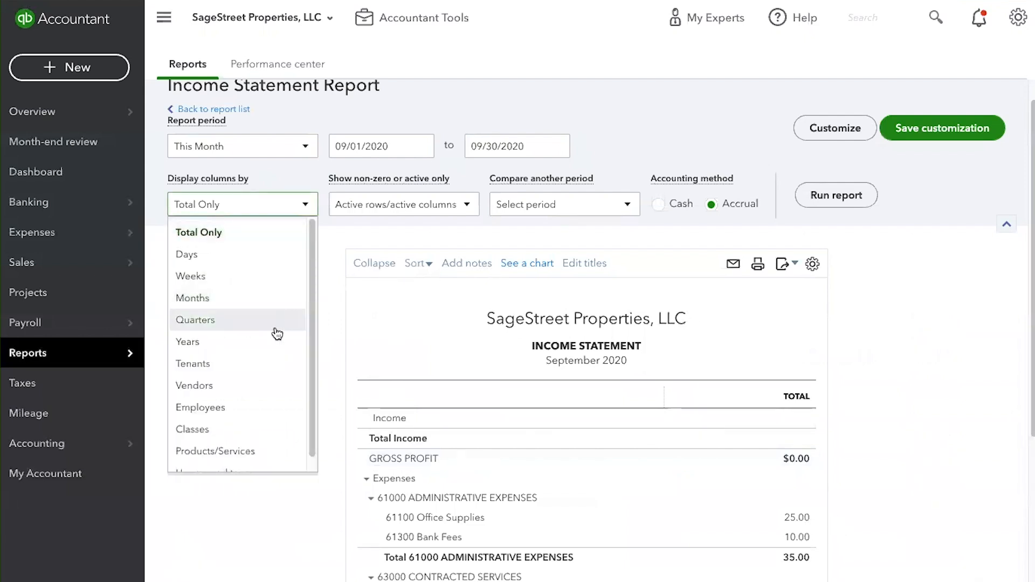
pyautogui.scroll(-1, 270, 340)
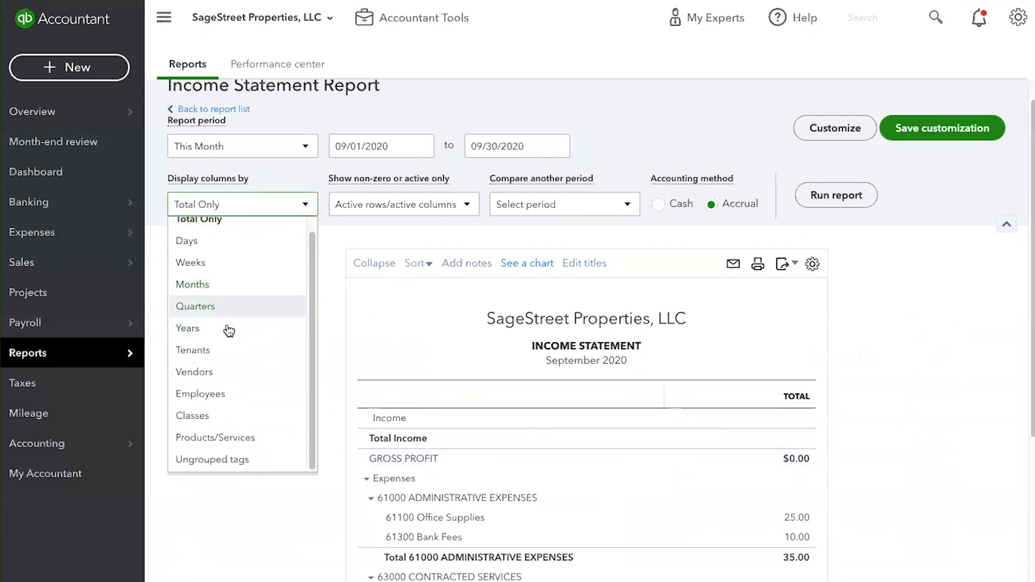
pyautogui.click(215, 418)
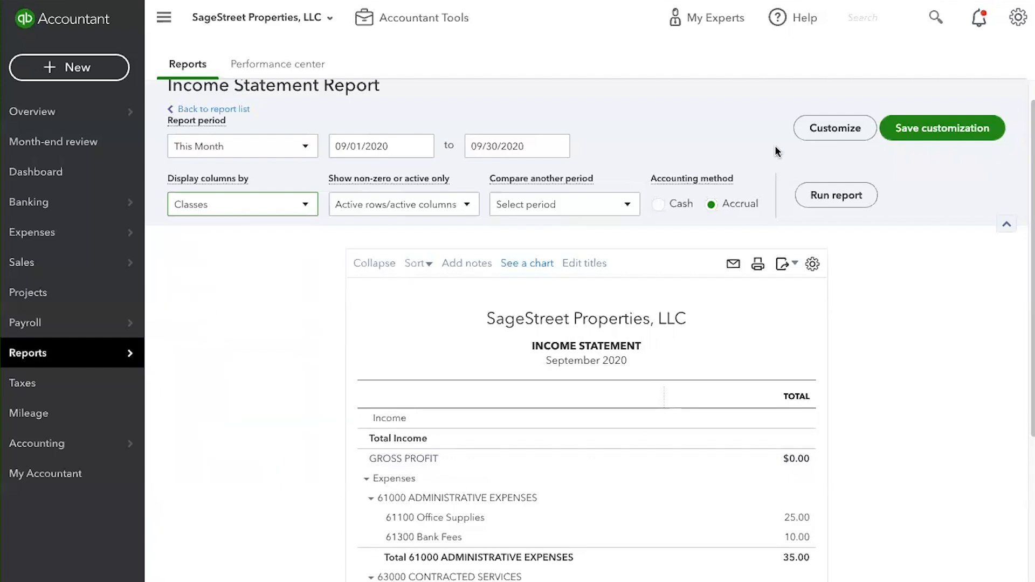
pyautogui.click(834, 196)
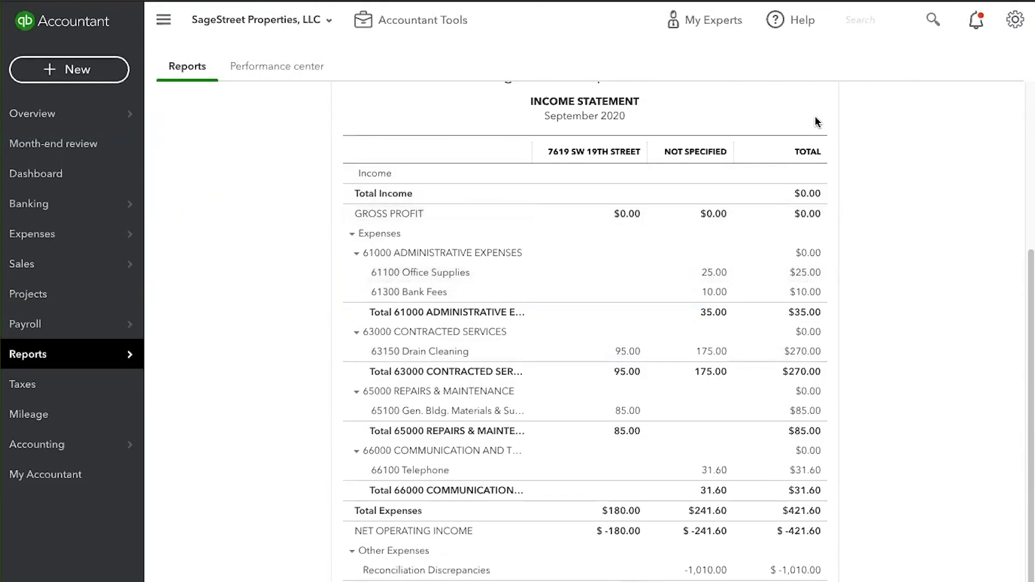
pyautogui.scroll(-2, 745, 273)
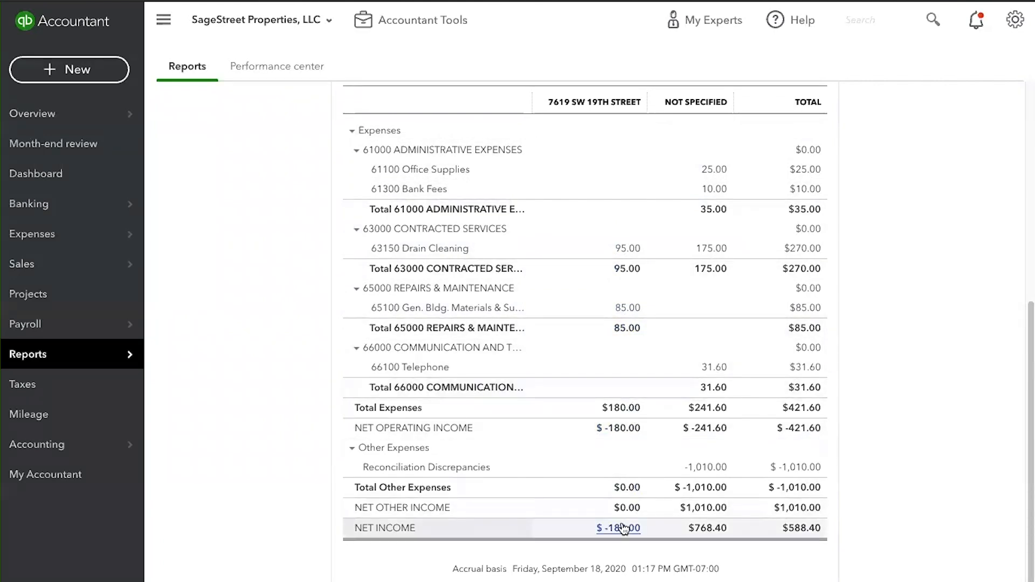
pyautogui.scroll(6, 624, 491)
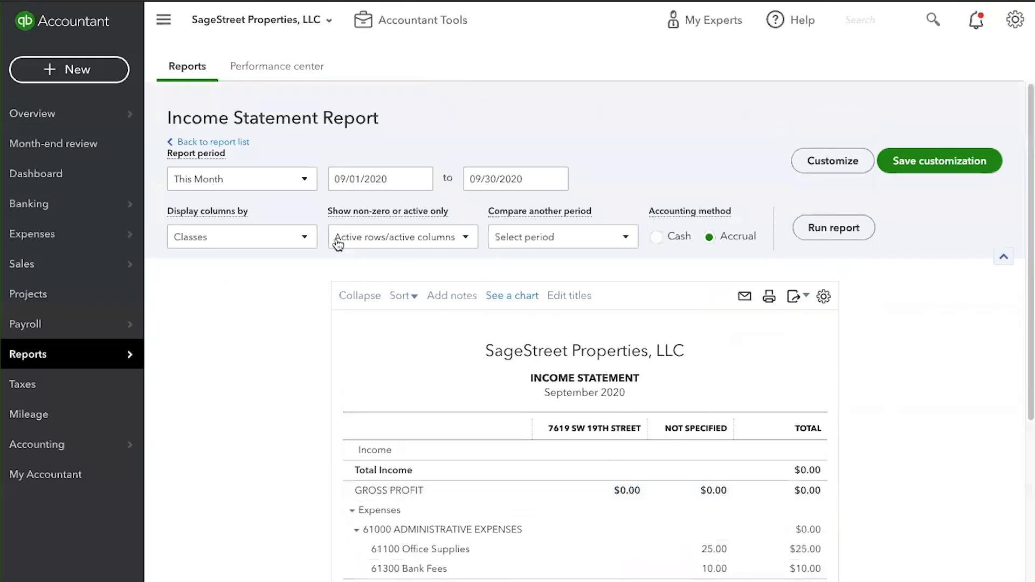
# Rerun the income statement with columns displayed by Tenants and look over the tenant columns.
pyautogui.click(305, 238)
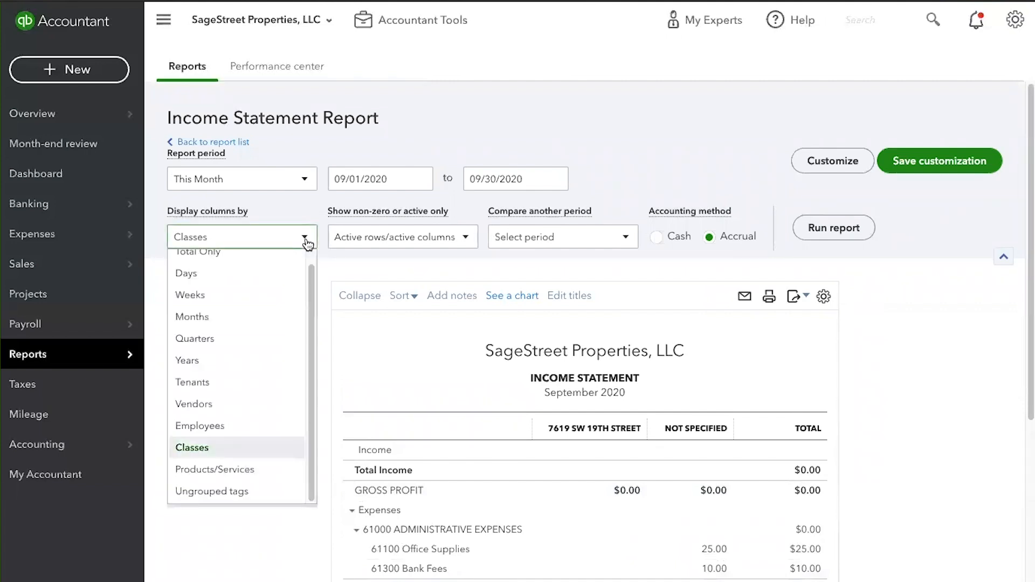
pyautogui.click(218, 385)
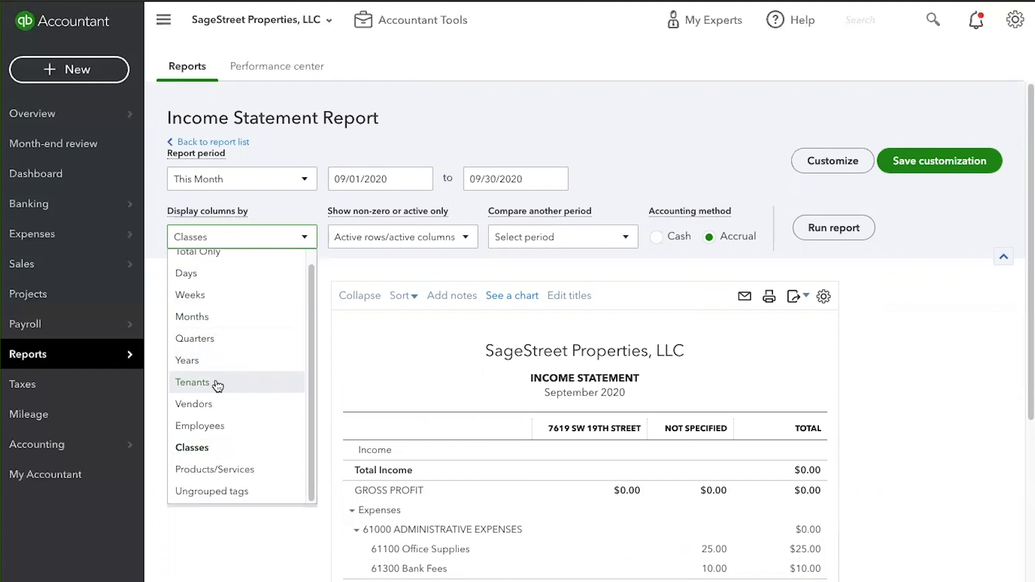
pyautogui.click(218, 384)
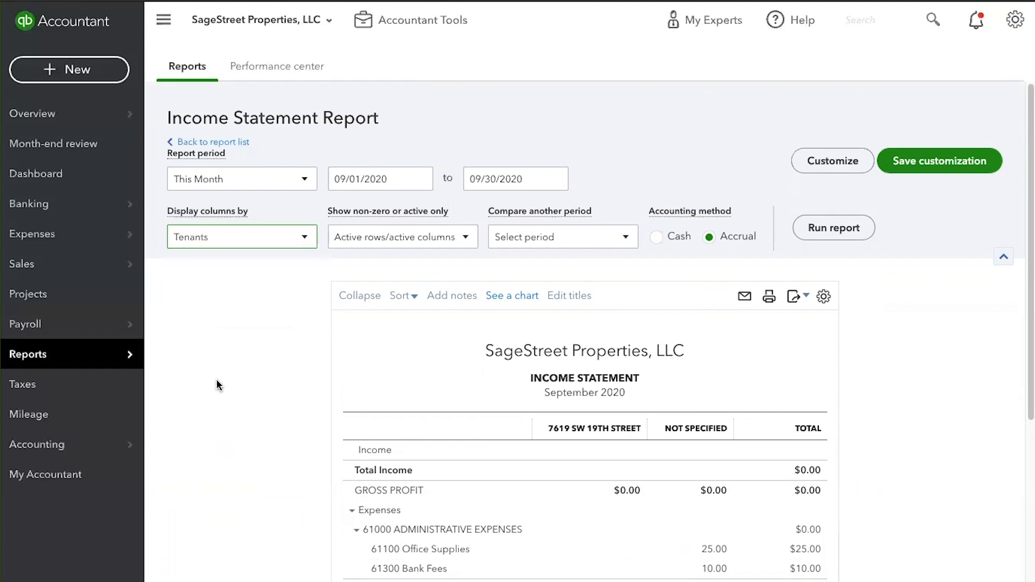
pyautogui.click(825, 229)
pyautogui.scroll(-3, 830, 222)
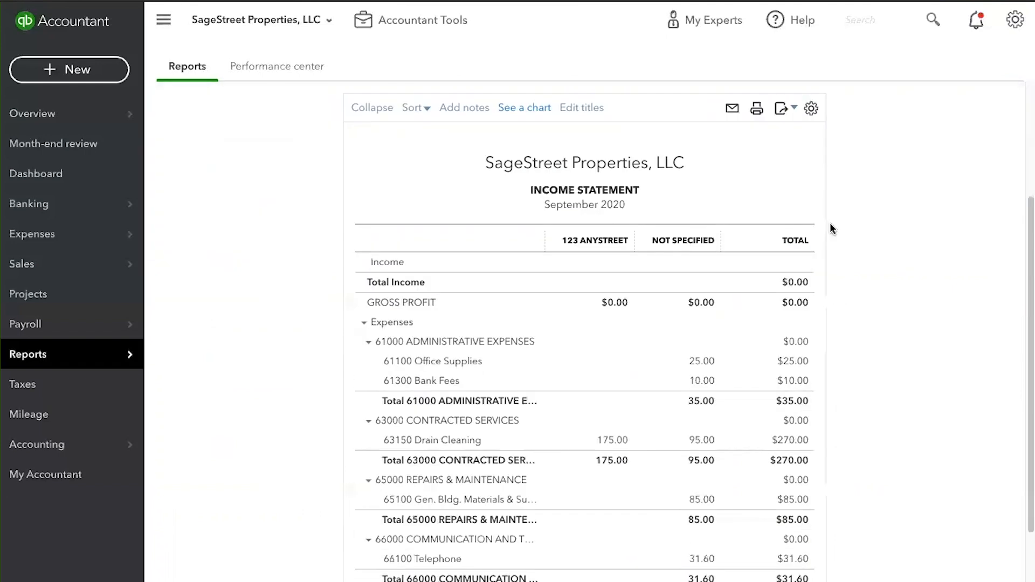
pyautogui.scroll(3, 324, 266)
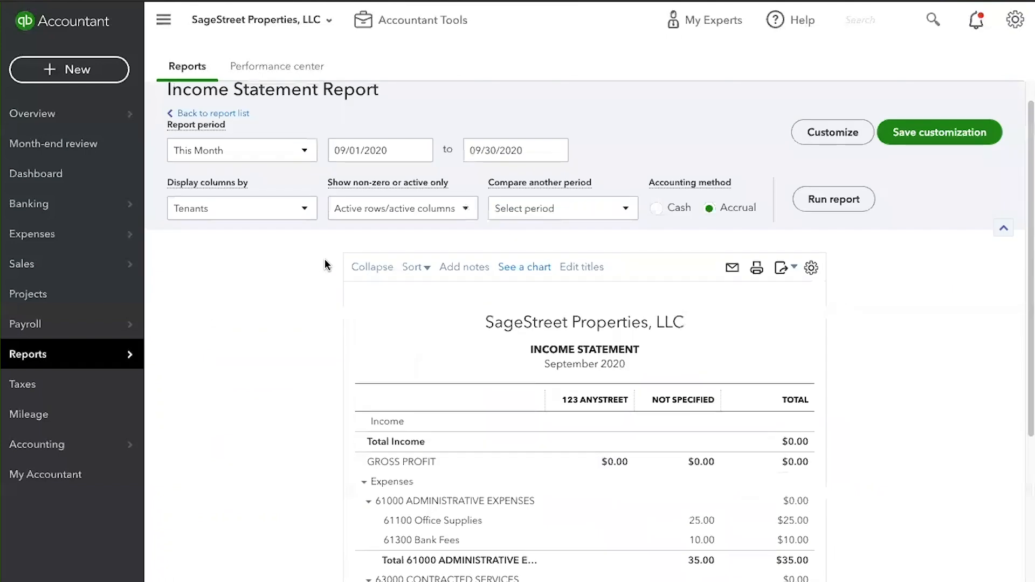
# Extend the report period to January through September 2020 and look across all the tenant columns.
pyautogui.click(357, 142)
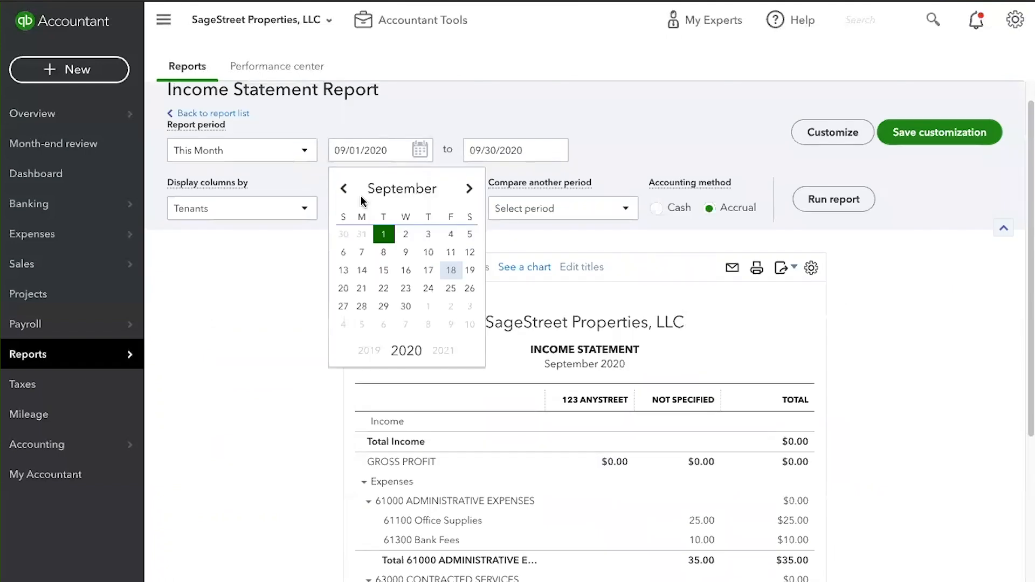
pyautogui.click(348, 193)
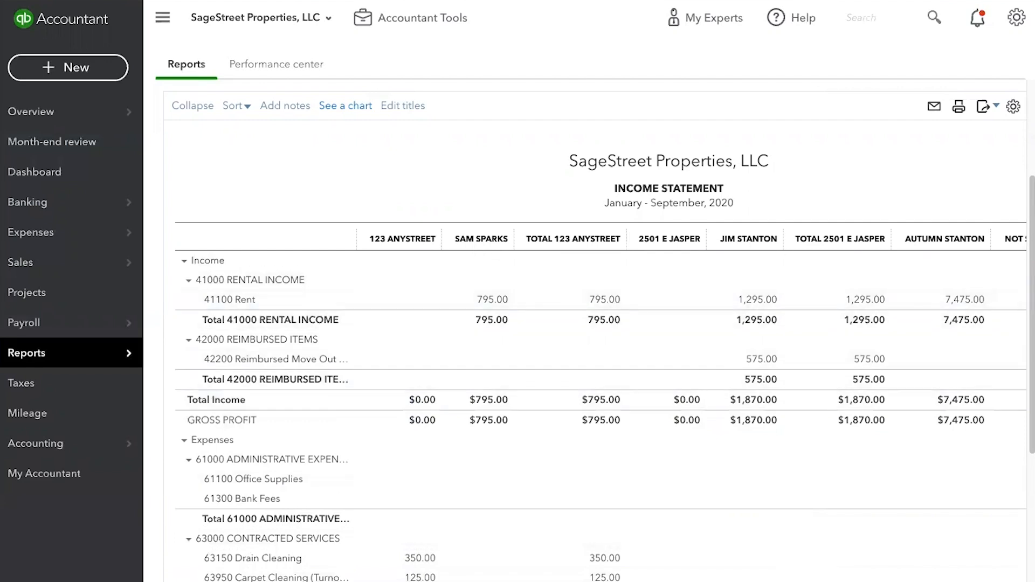
pyautogui.hscroll(3, 661, 381)
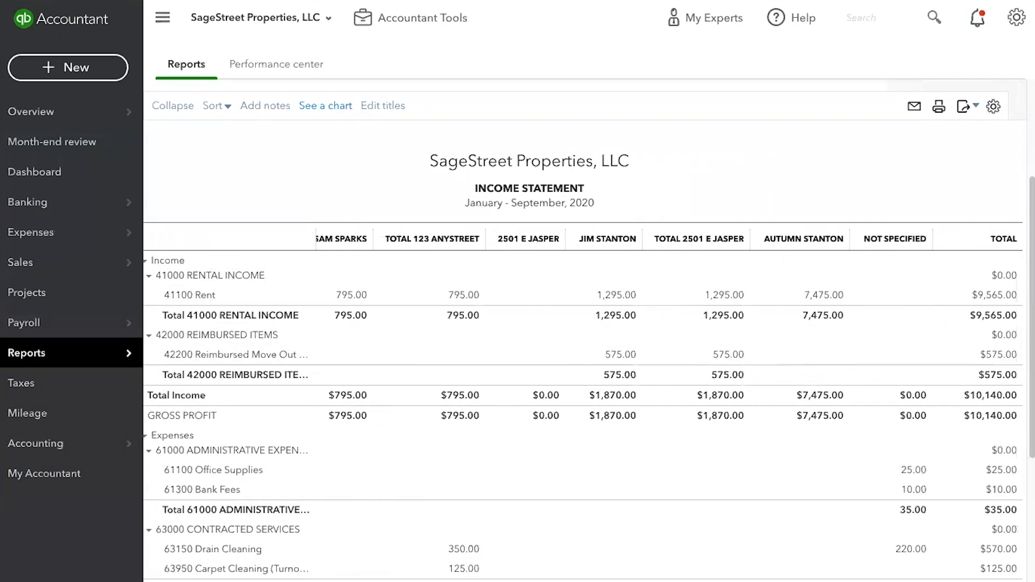
pyautogui.hscroll(-3, 593, 378)
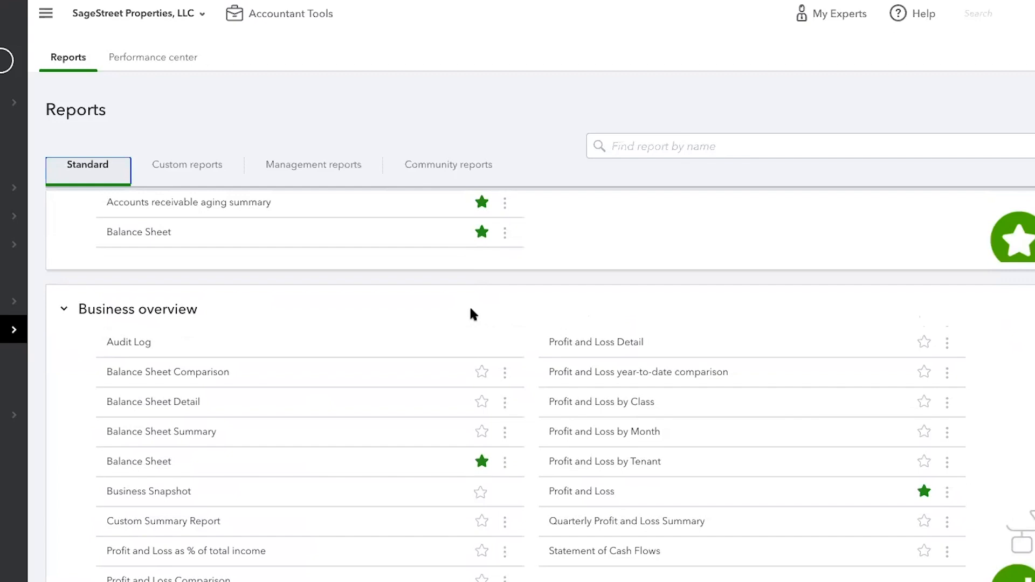
# Browse the standard reports from Favorites and Business overview through Who owes you, Sales and customers, What you owe, and Expenses and vendors.
pyautogui.scroll(2, 471, 315)
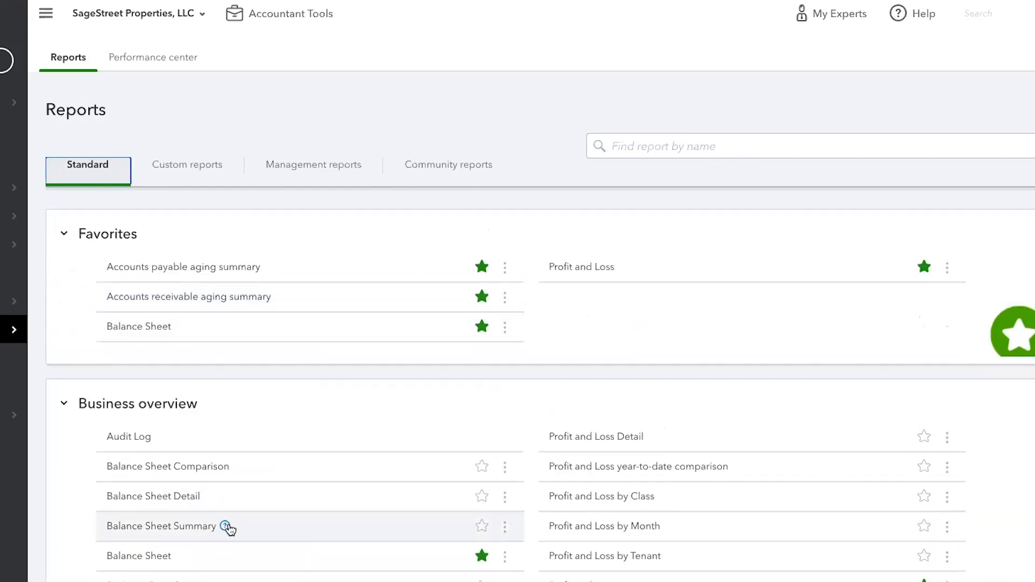
pyautogui.scroll(-1, 237, 507)
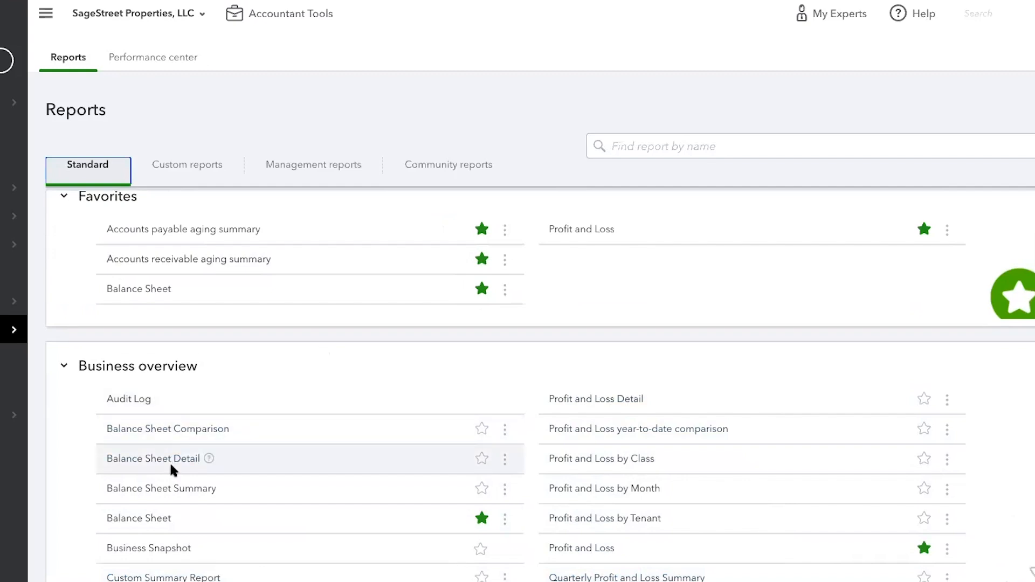
pyautogui.scroll(-1, 173, 461)
pyautogui.scroll(2, 173, 400)
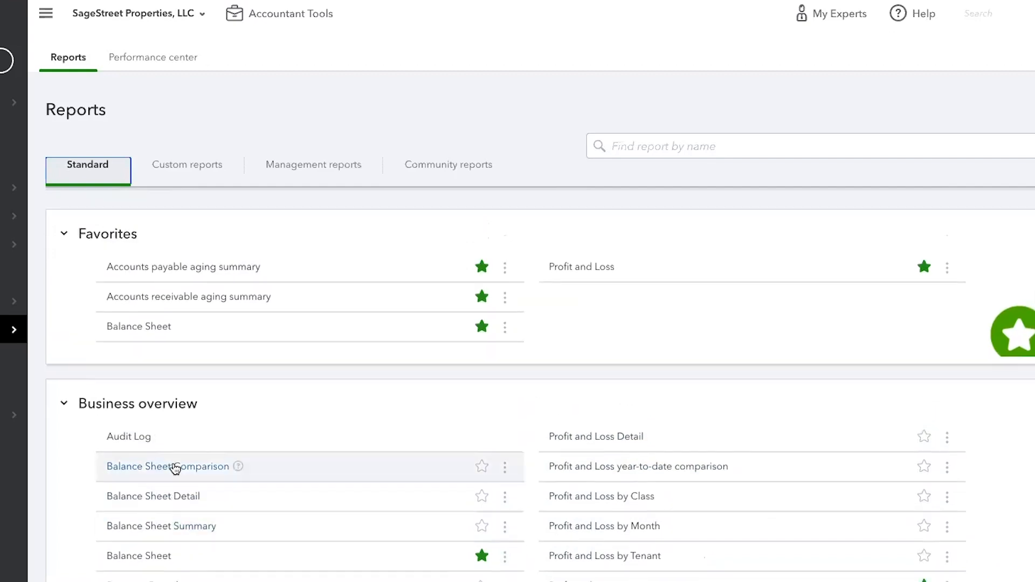
pyautogui.scroll(-5, 218, 441)
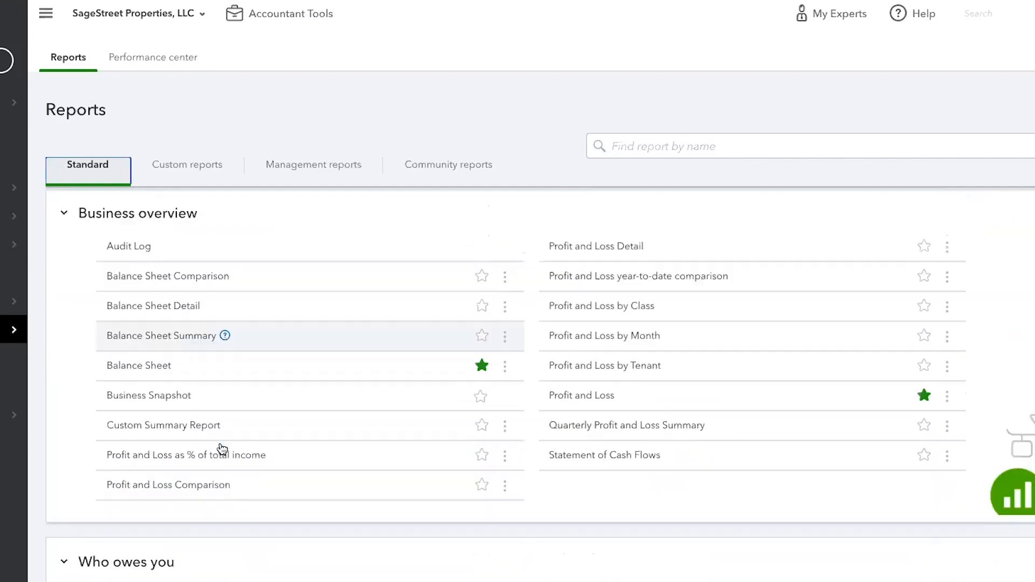
pyautogui.scroll(-1, 218, 443)
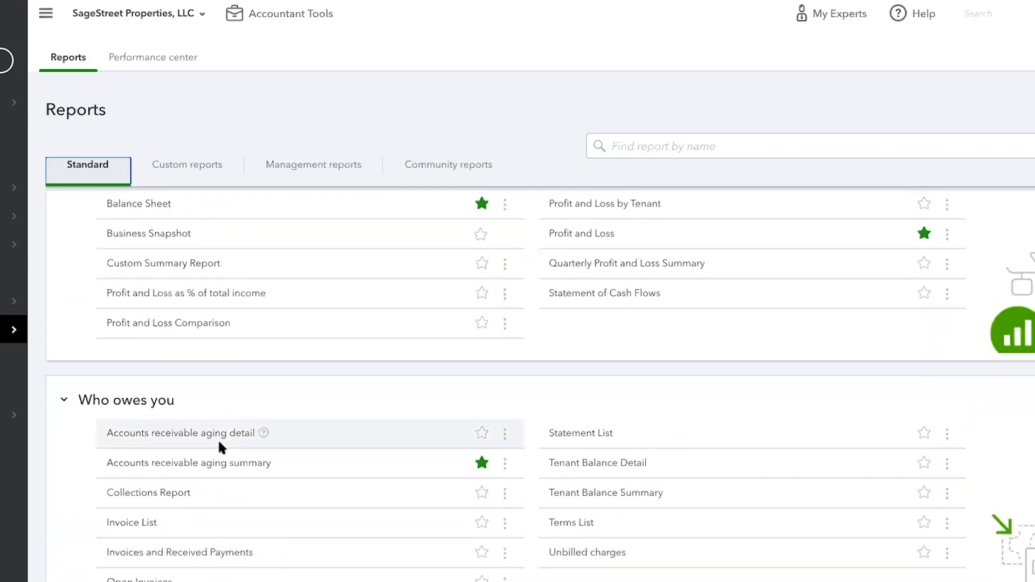
pyautogui.scroll(6, 219, 443)
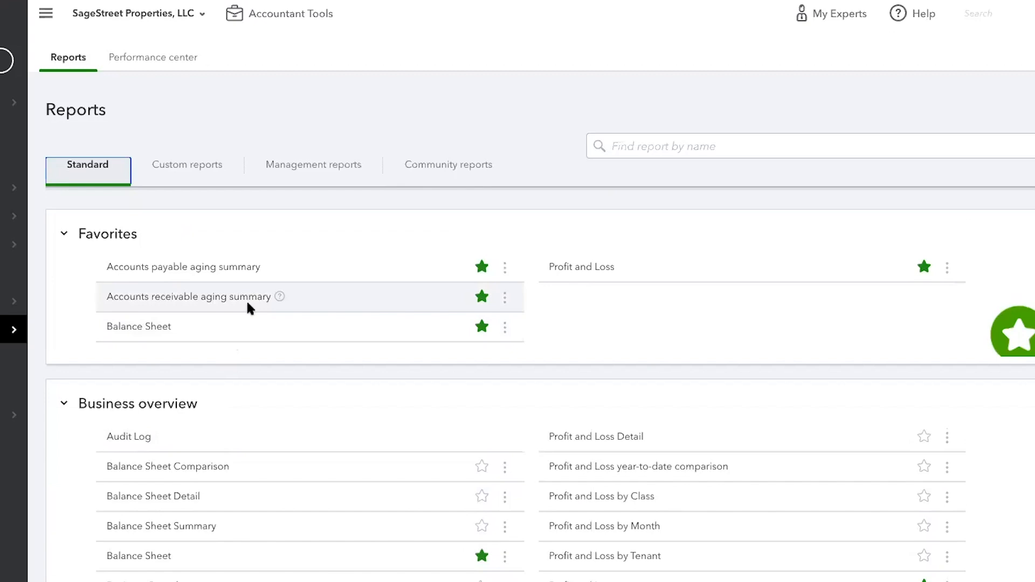
pyautogui.scroll(-1, 281, 389)
pyautogui.scroll(-3, 284, 393)
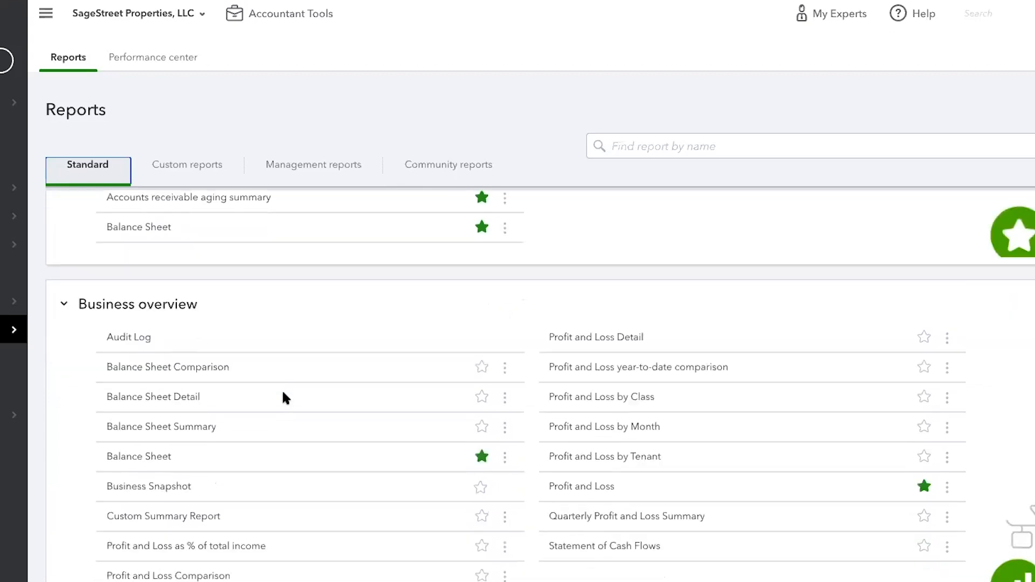
pyautogui.scroll(-2, 283, 397)
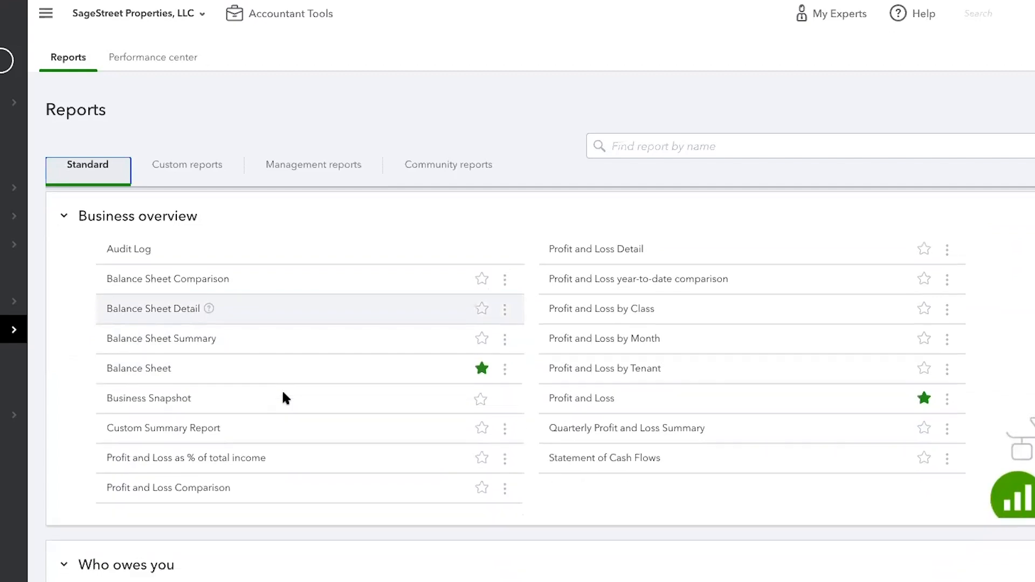
pyautogui.scroll(-2, 284, 398)
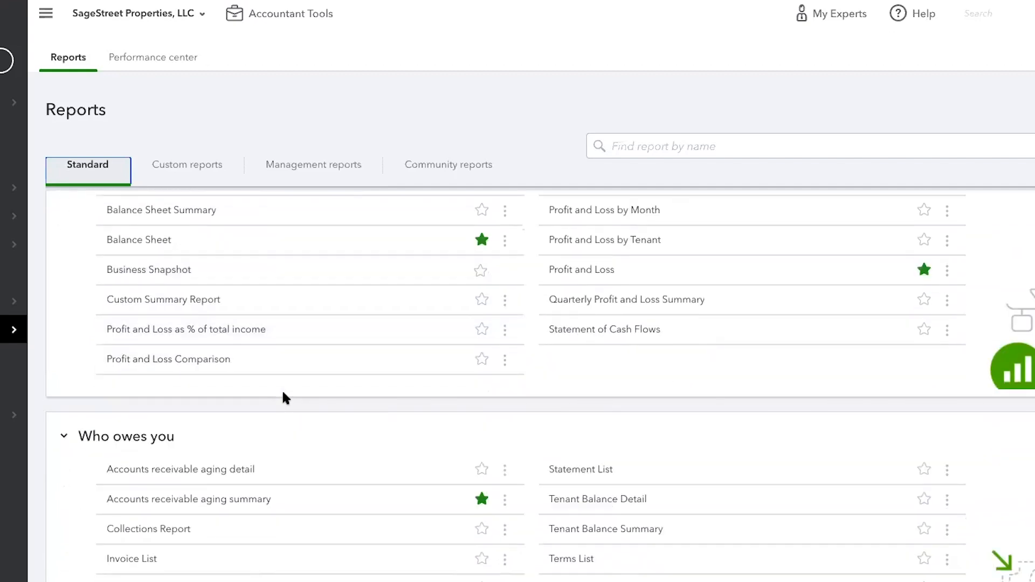
pyautogui.scroll(-3, 281, 389)
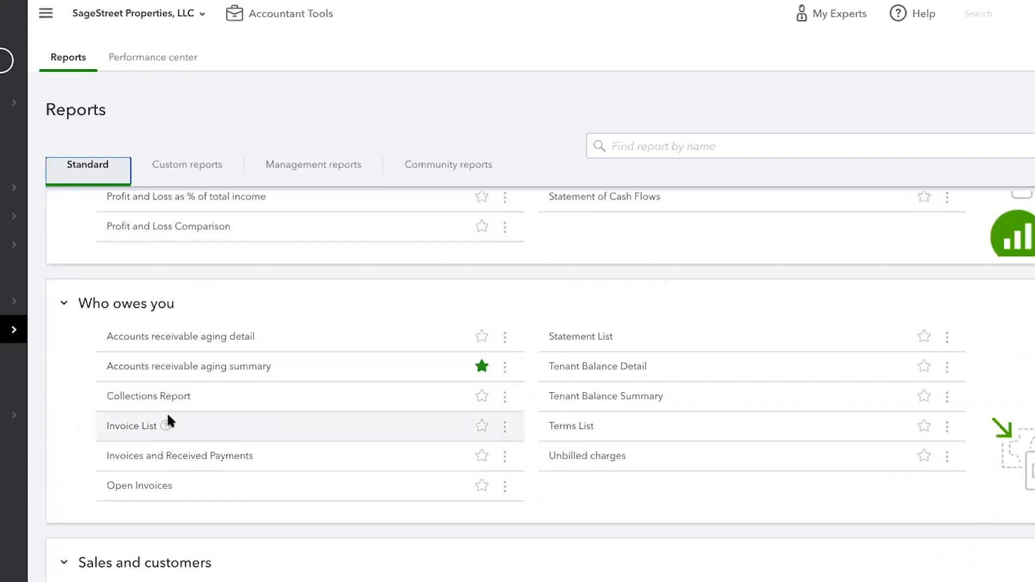
pyautogui.scroll(-2, 331, 418)
pyautogui.scroll(-3, 331, 418)
pyautogui.scroll(-3, 331, 418)
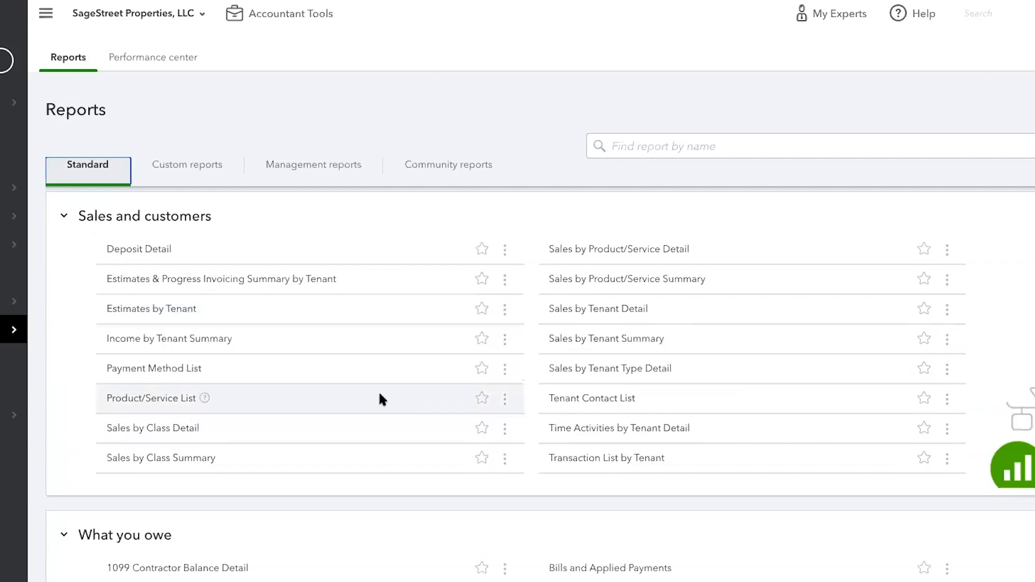
pyautogui.scroll(-2, 380, 396)
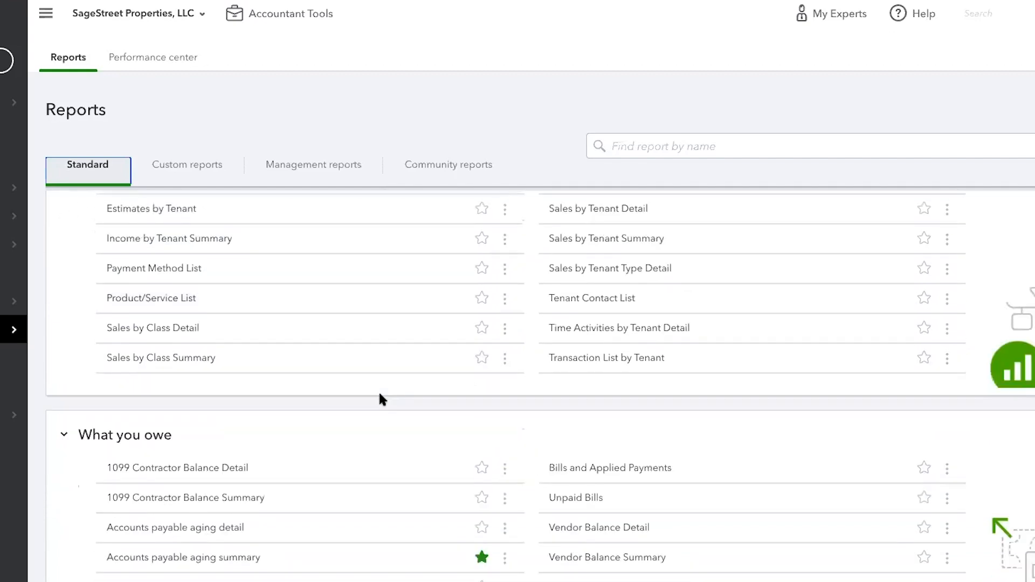
pyautogui.scroll(-5, 380, 399)
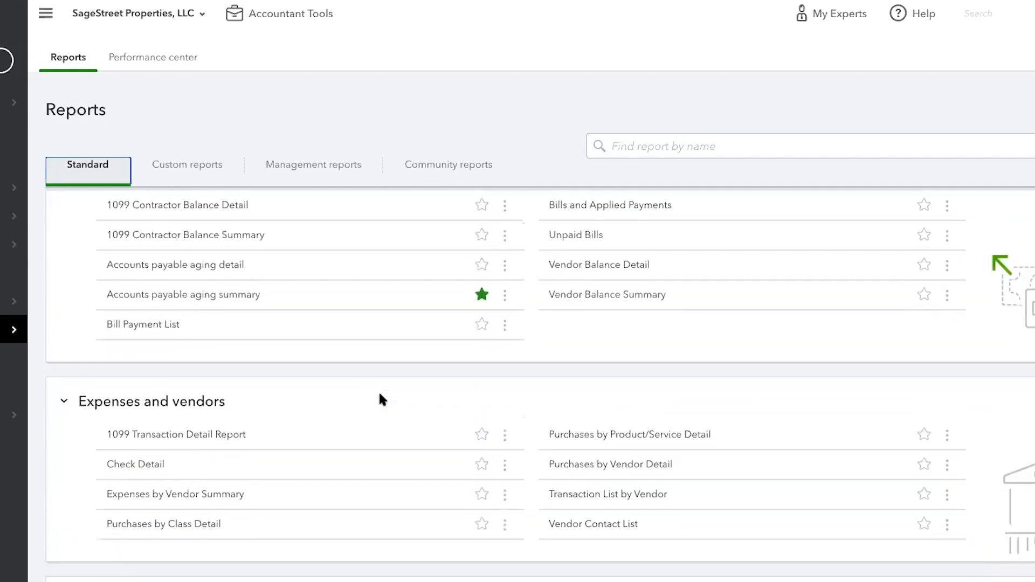